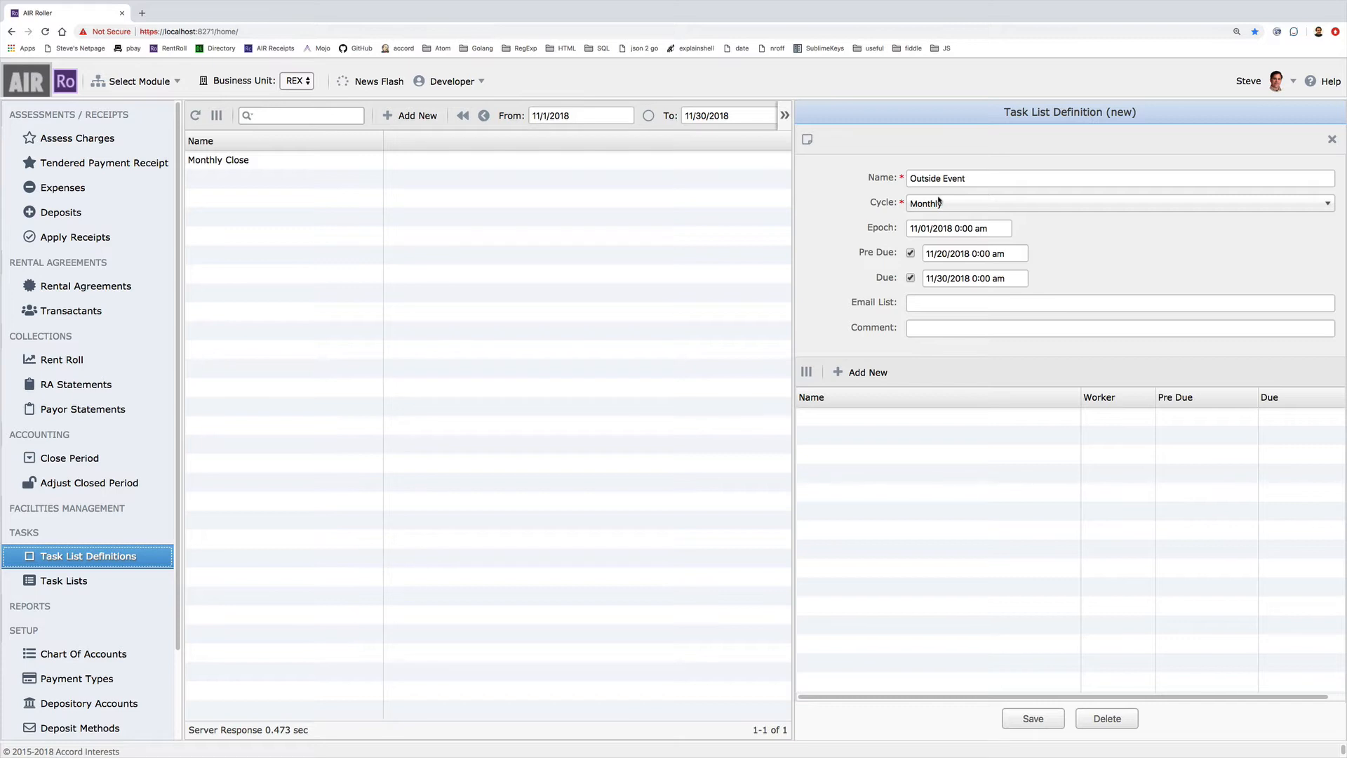
Make the Outside Event definition non-recurring (Norecur) with Pre Due and Due dates removed
left_click(939, 202)
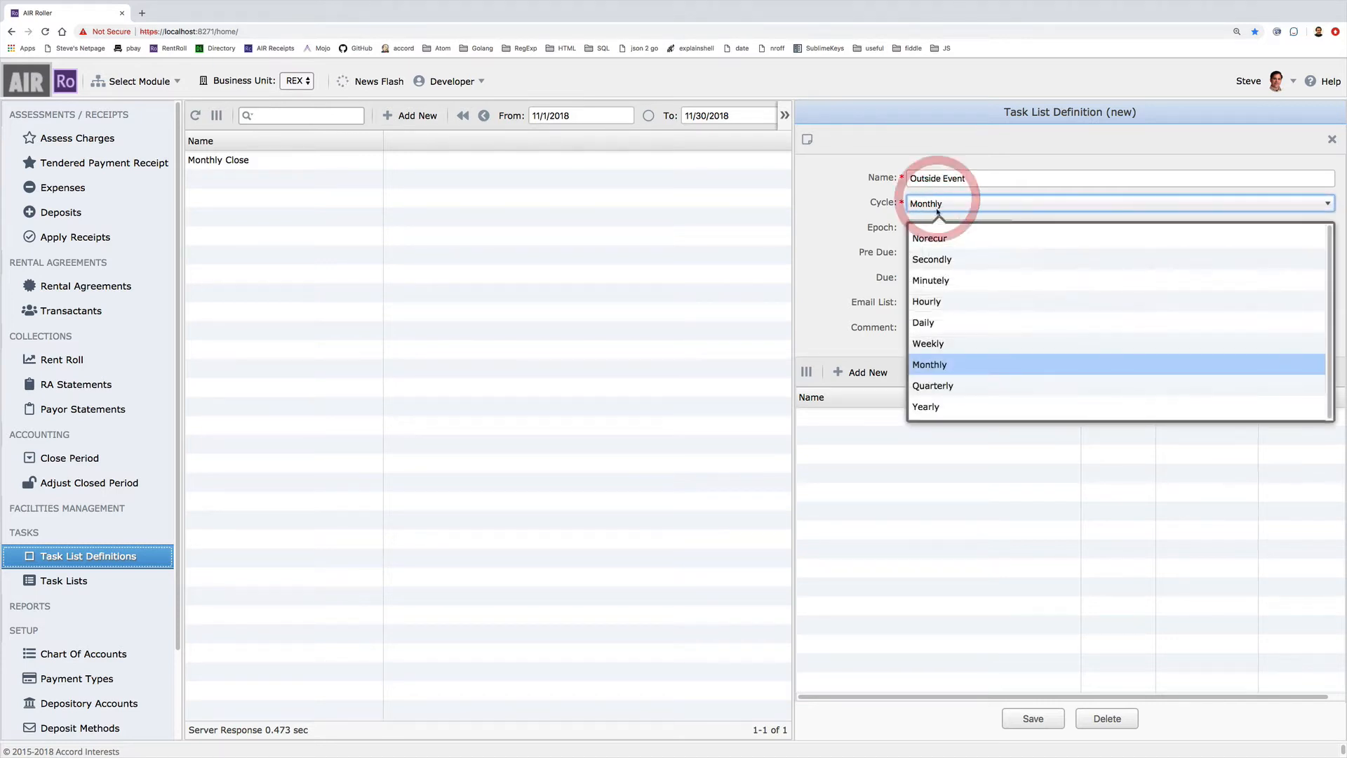
left_click(932, 234)
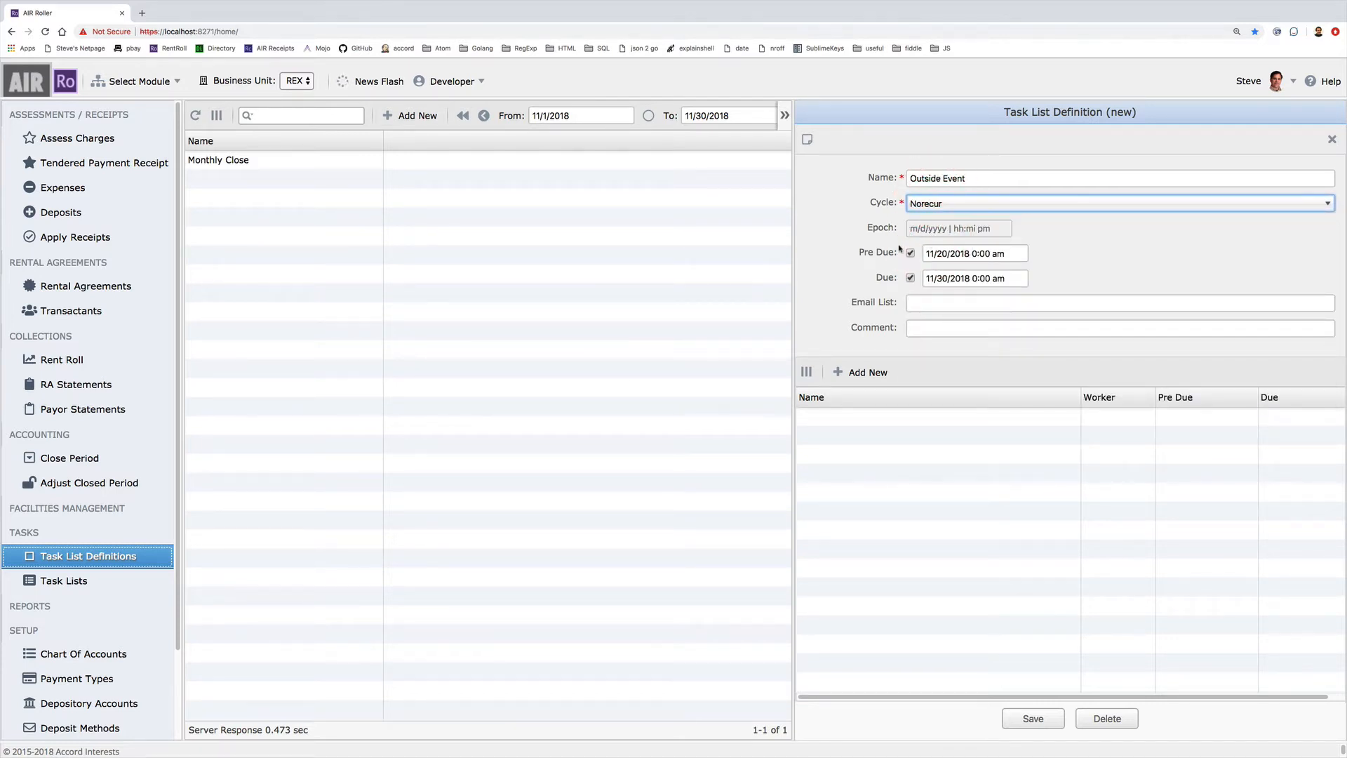
left_click(910, 253)
left_click(911, 278)
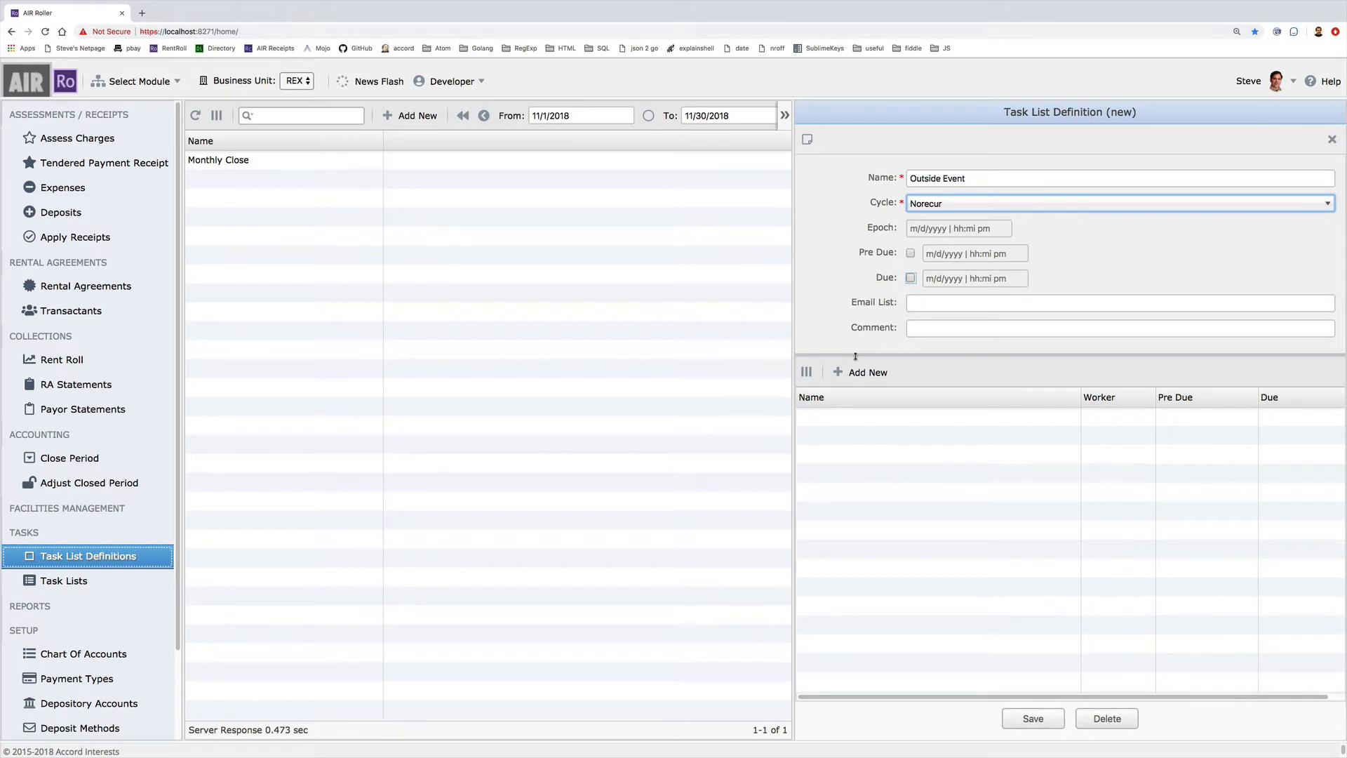
Add and save the task 'Set up the chairs on the lawn'
left_click(875, 374)
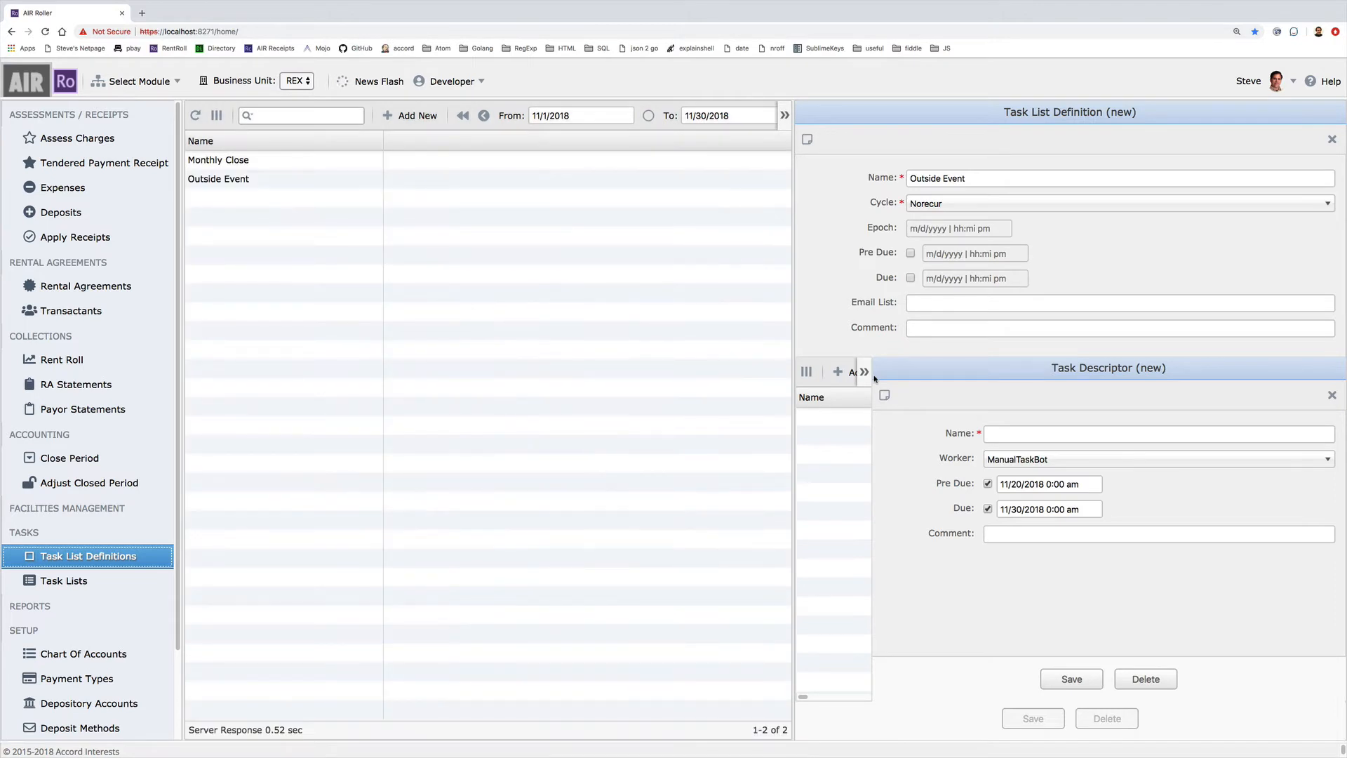
left_click(1088, 433)
type("Set up the chairs on the lawn")
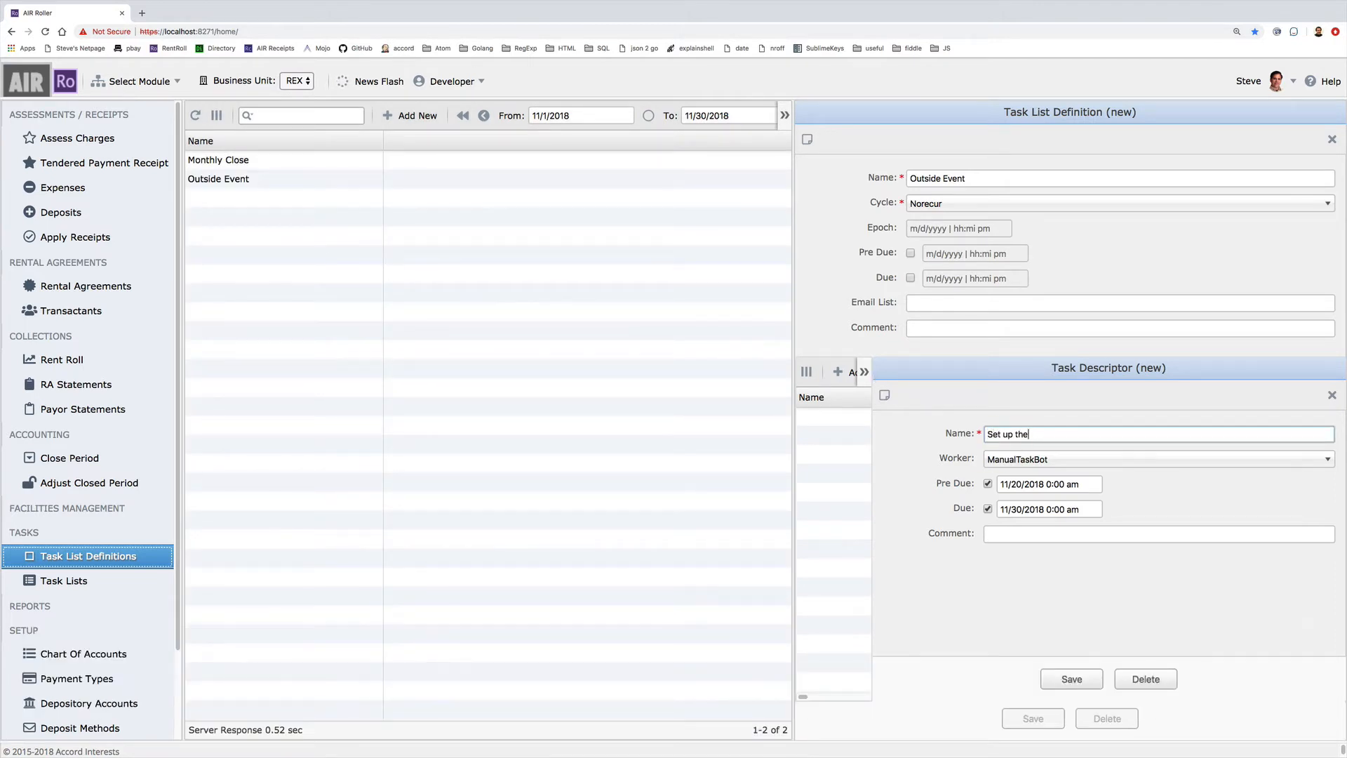
left_click(1108, 627)
left_click(1072, 679)
Add the task 'Set up the riser for the stage and podium', save, and close the definition
left_click(838, 372)
left_click(1088, 433)
type("Set up the riser for the stage and podium")
left_click(1067, 678)
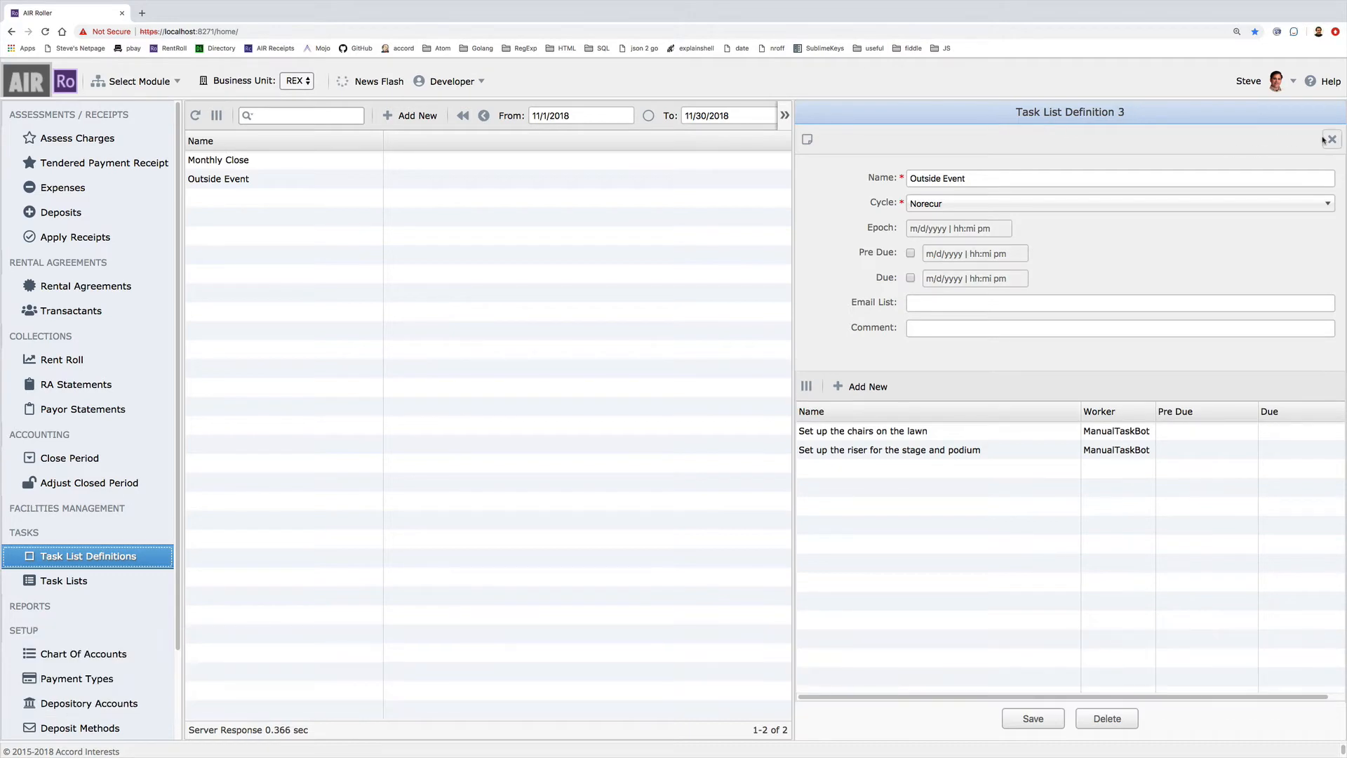
left_click(1331, 138)
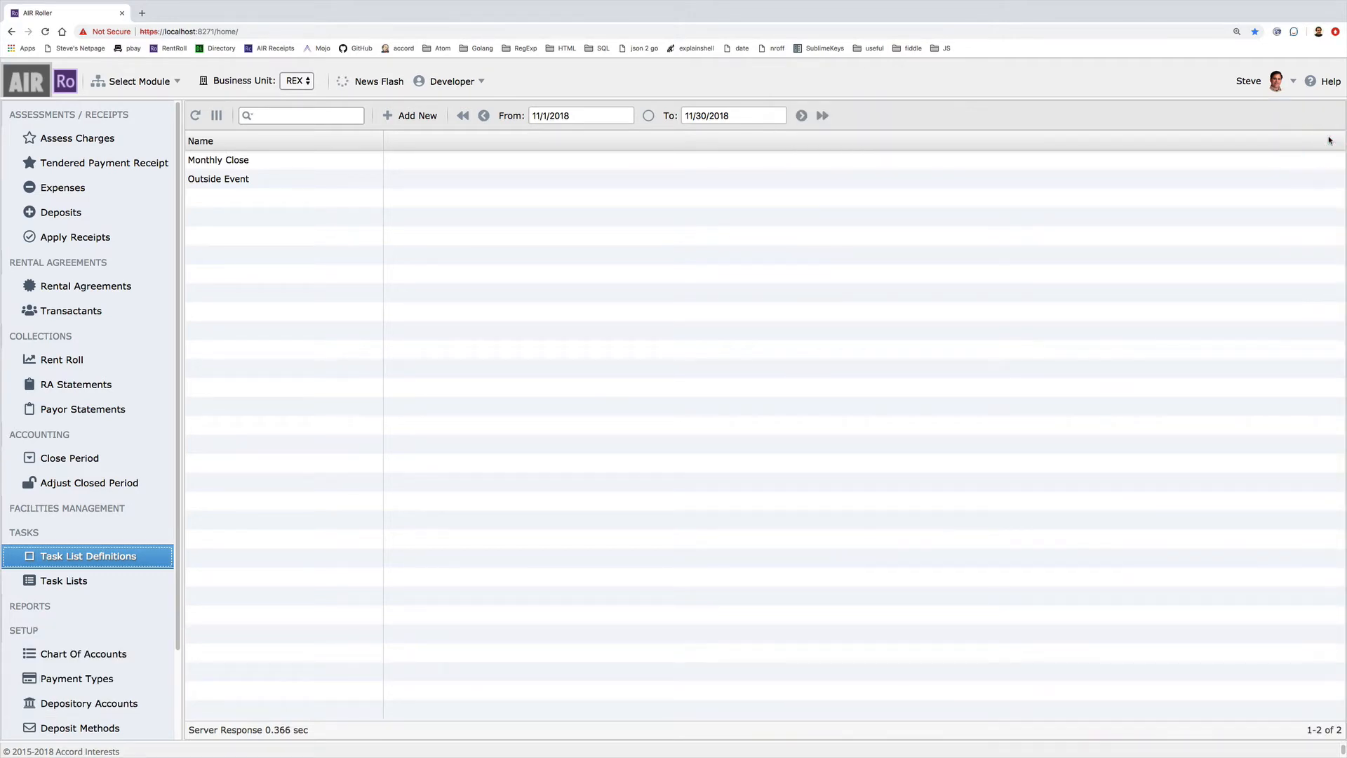
Create a Task List from the Outside Event definition, keeping start date 11/12/2018
left_click(108, 580)
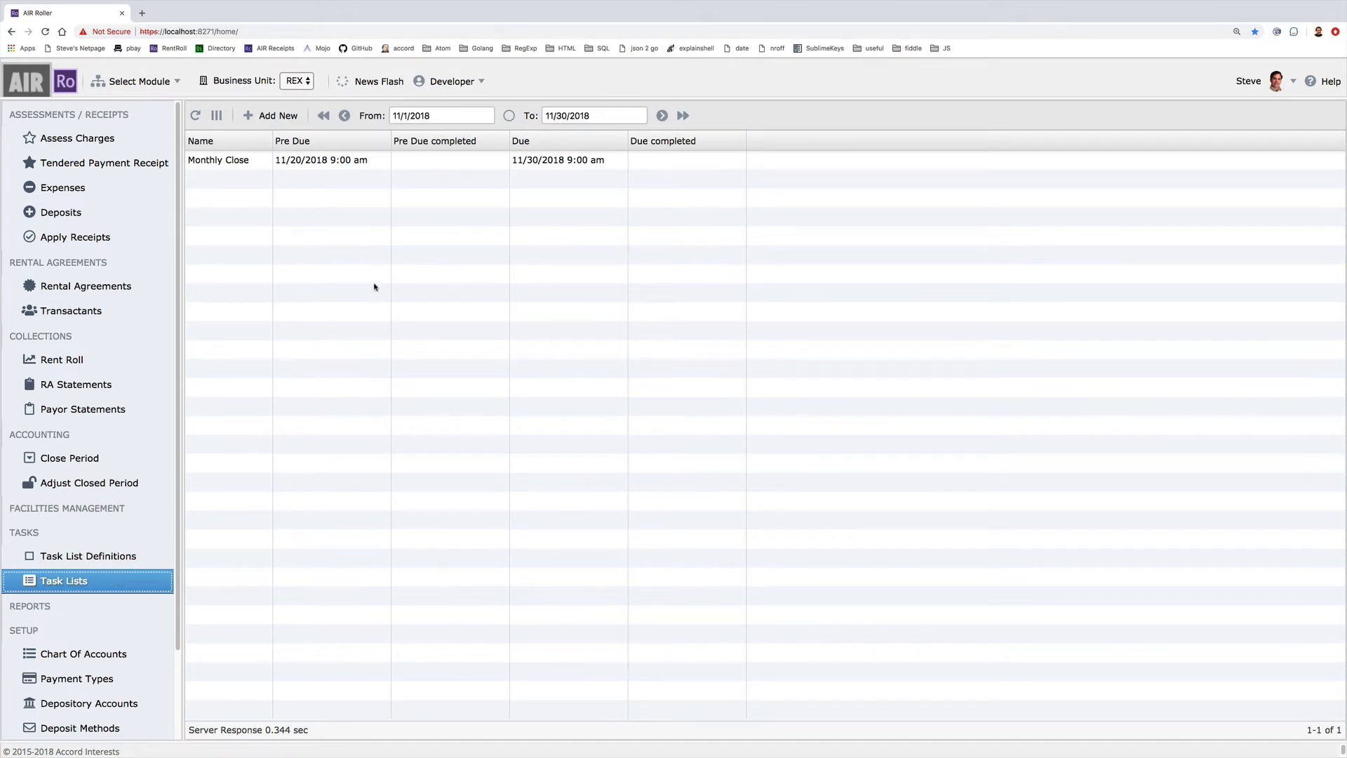
left_click(281, 115)
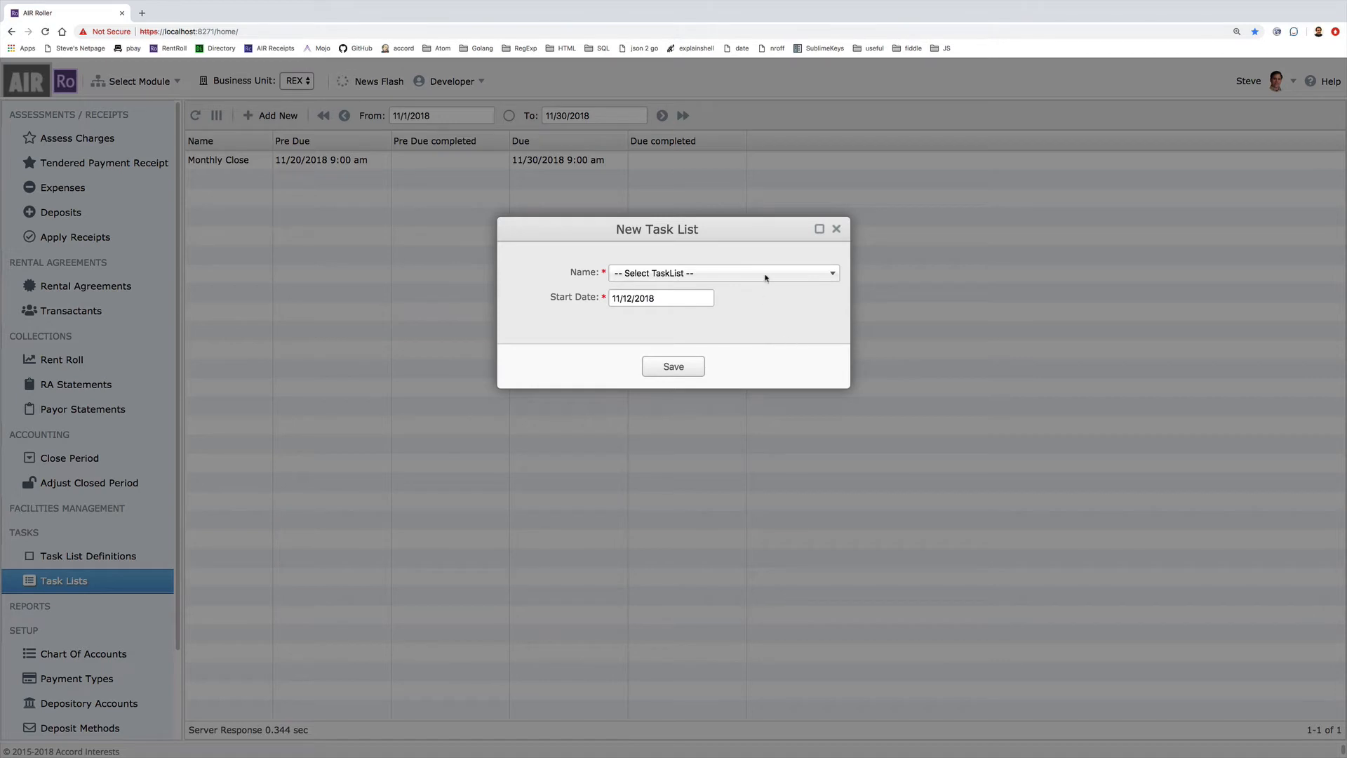
left_click(766, 279)
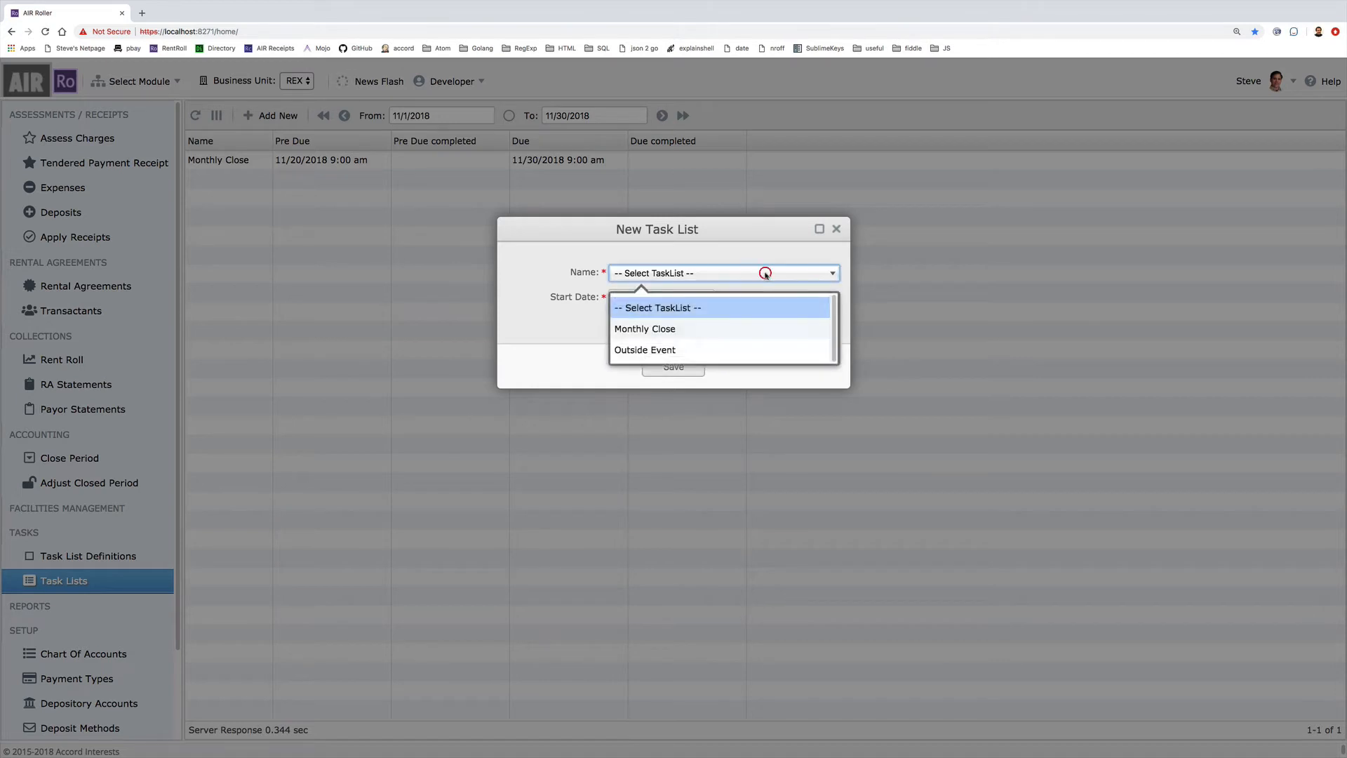
left_click(634, 351)
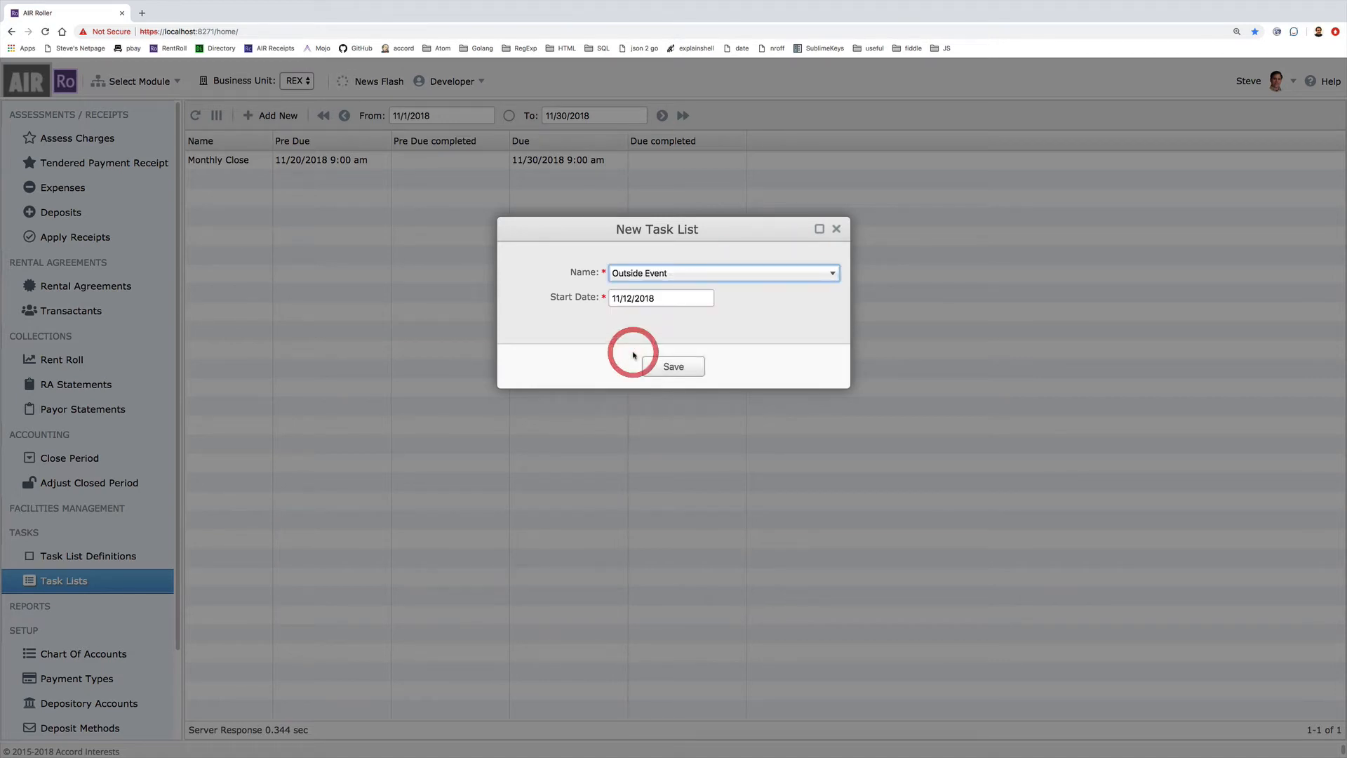
left_click(672, 368)
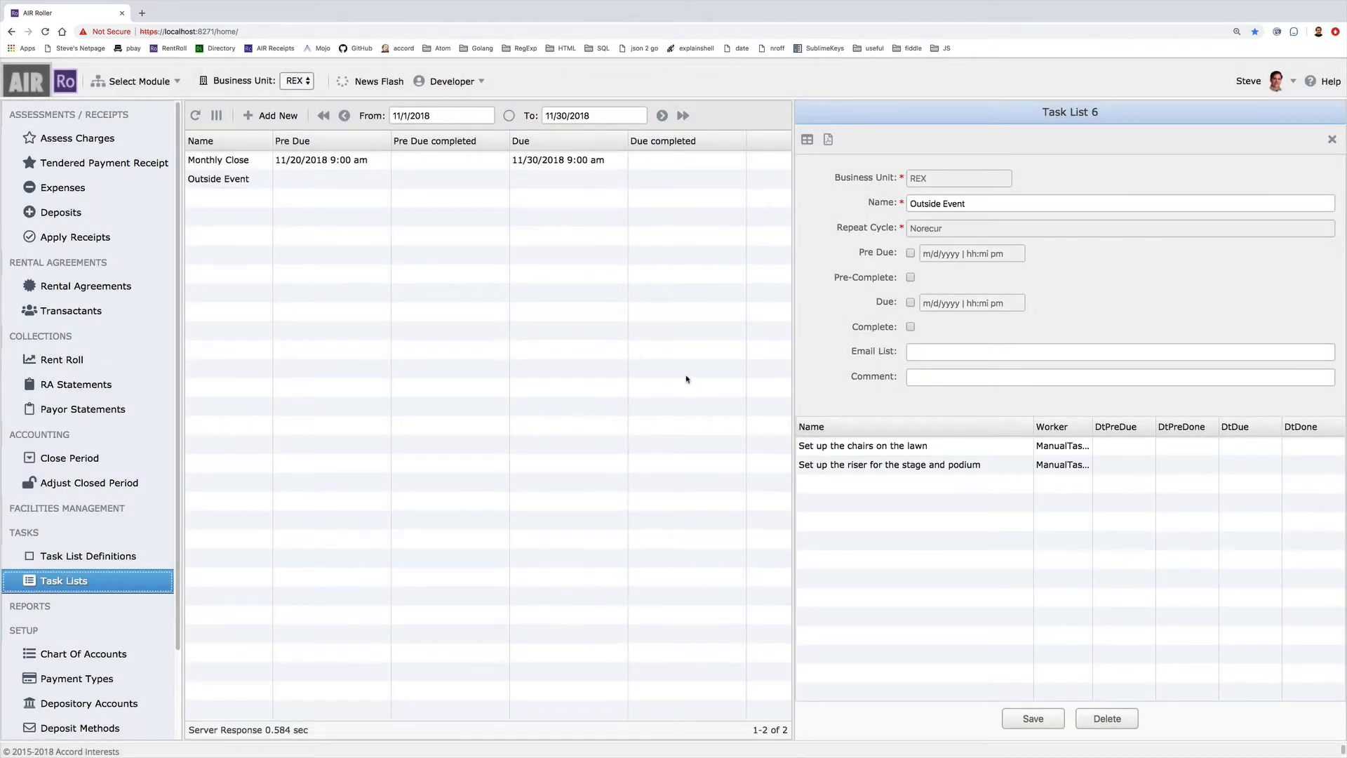
Give the lawn-chairs task a due date of 11/17/2018 10:00 am
left_click(922, 446)
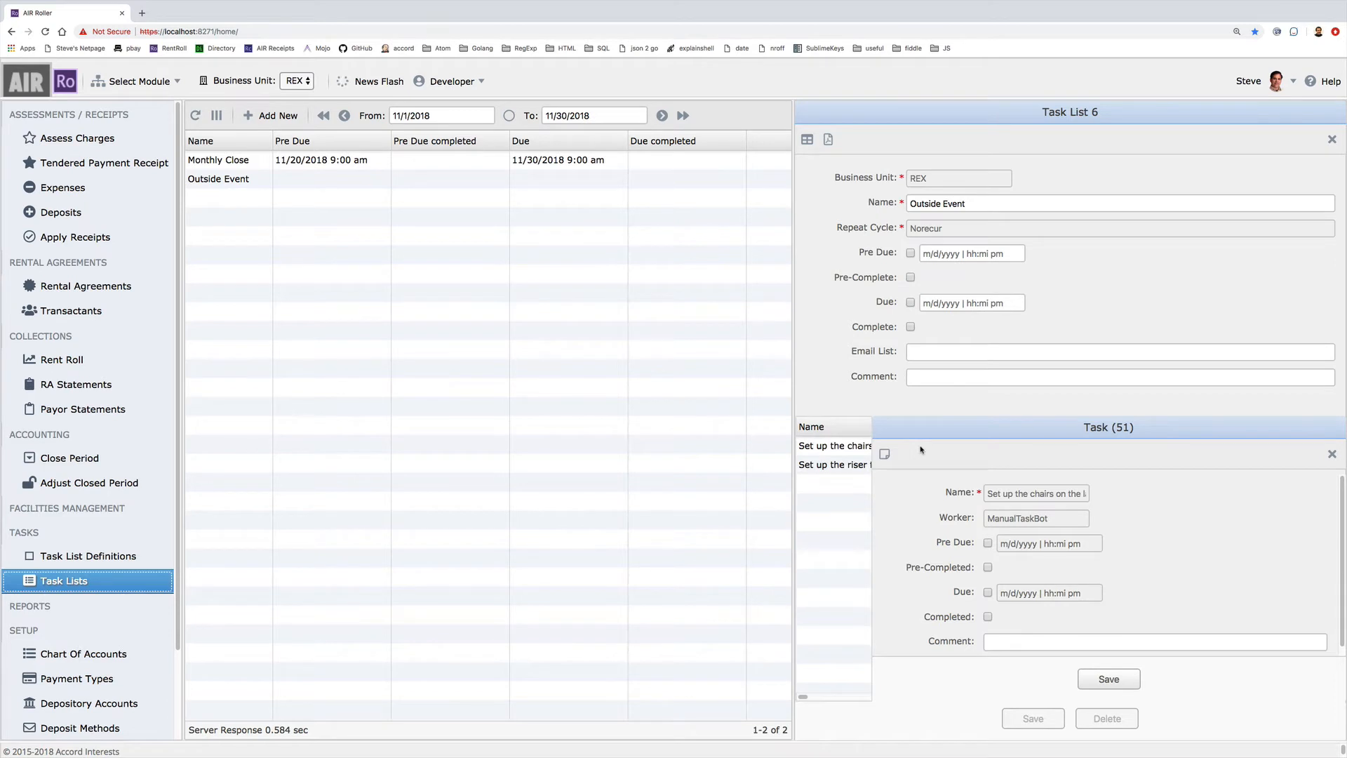
left_click(988, 593)
left_click(1018, 591)
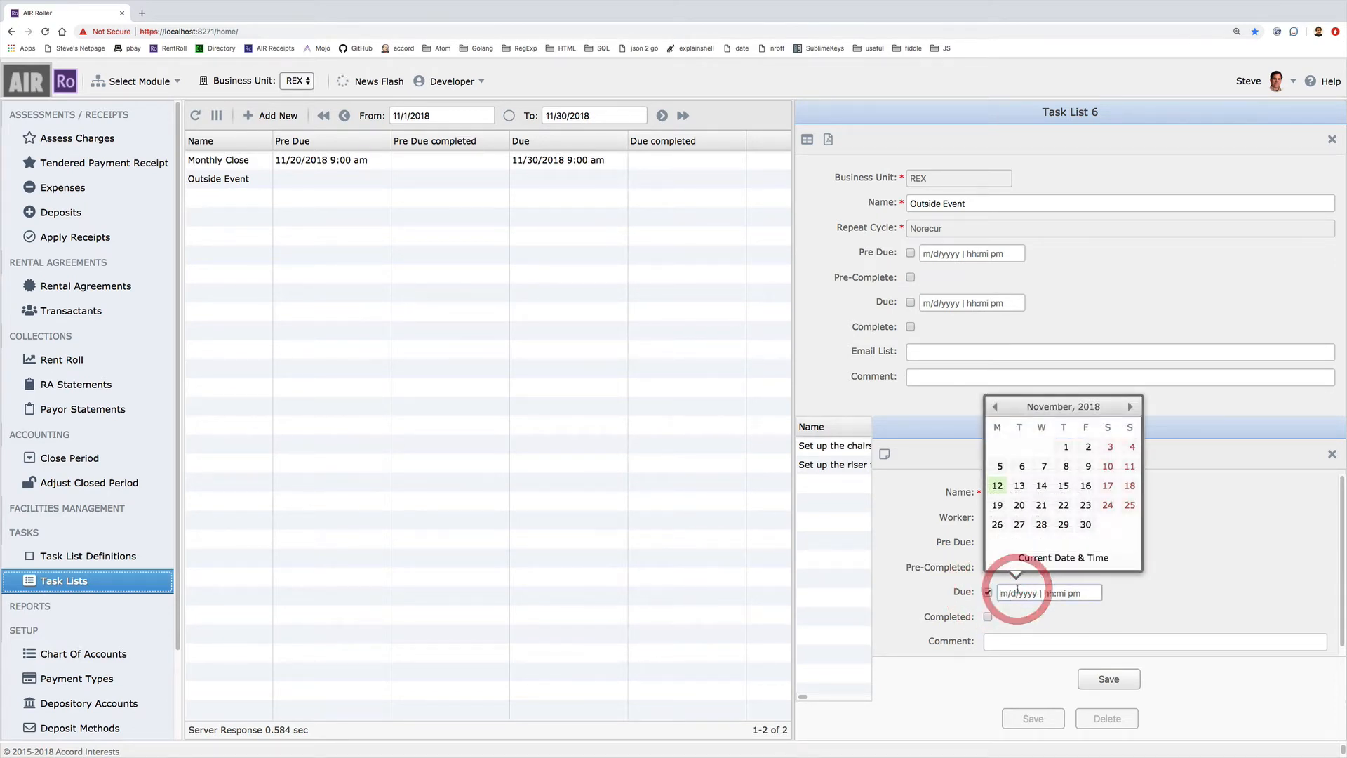
left_click(1108, 488)
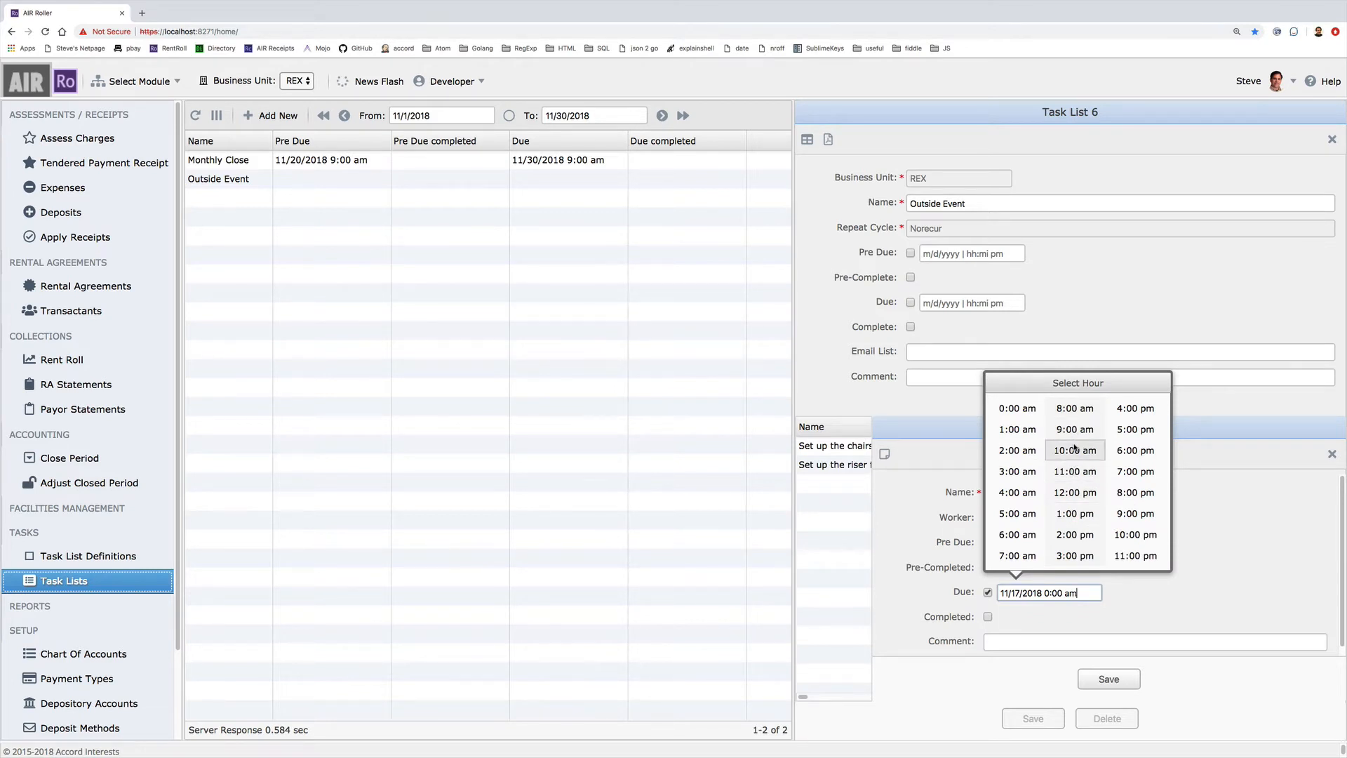
left_click(1075, 448)
left_click(1022, 492)
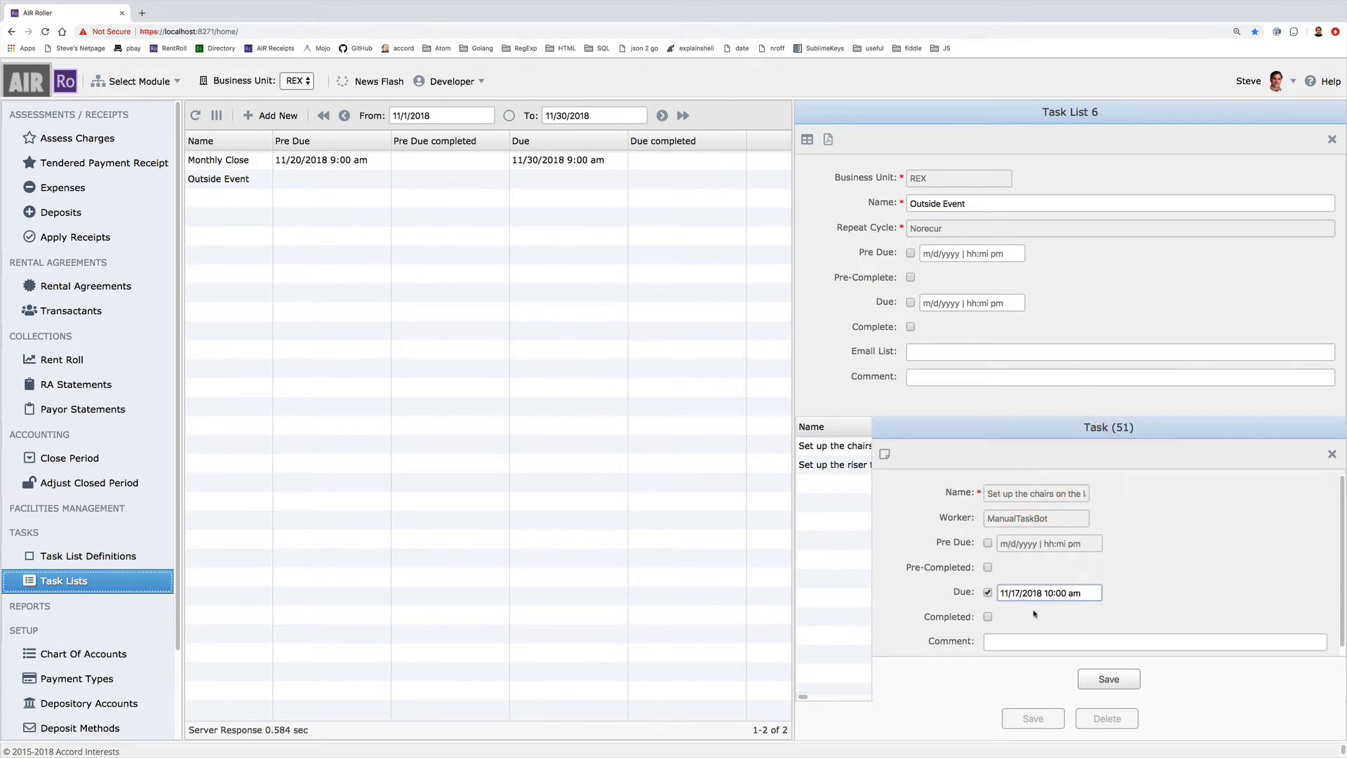
left_click(1109, 678)
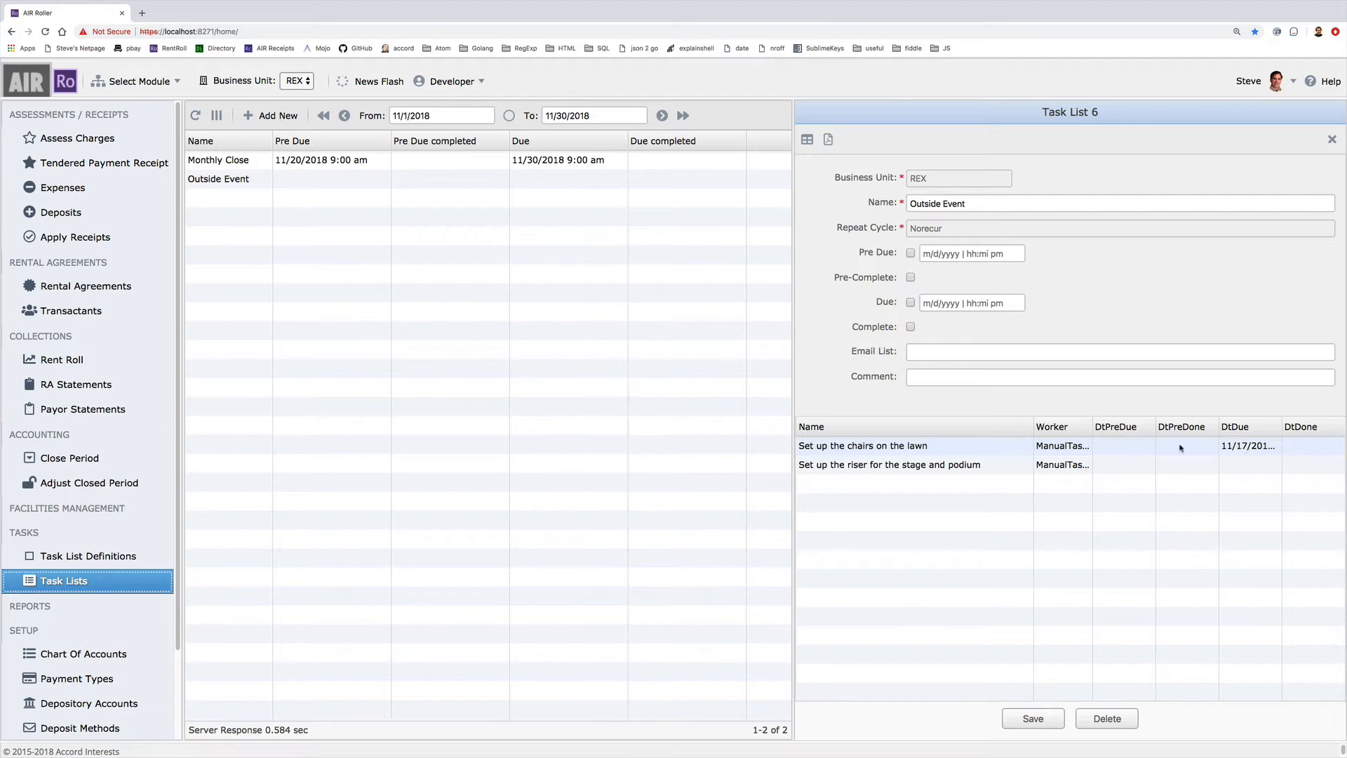
Mark the lawn-chairs task as completed and save it
left_click(863, 446)
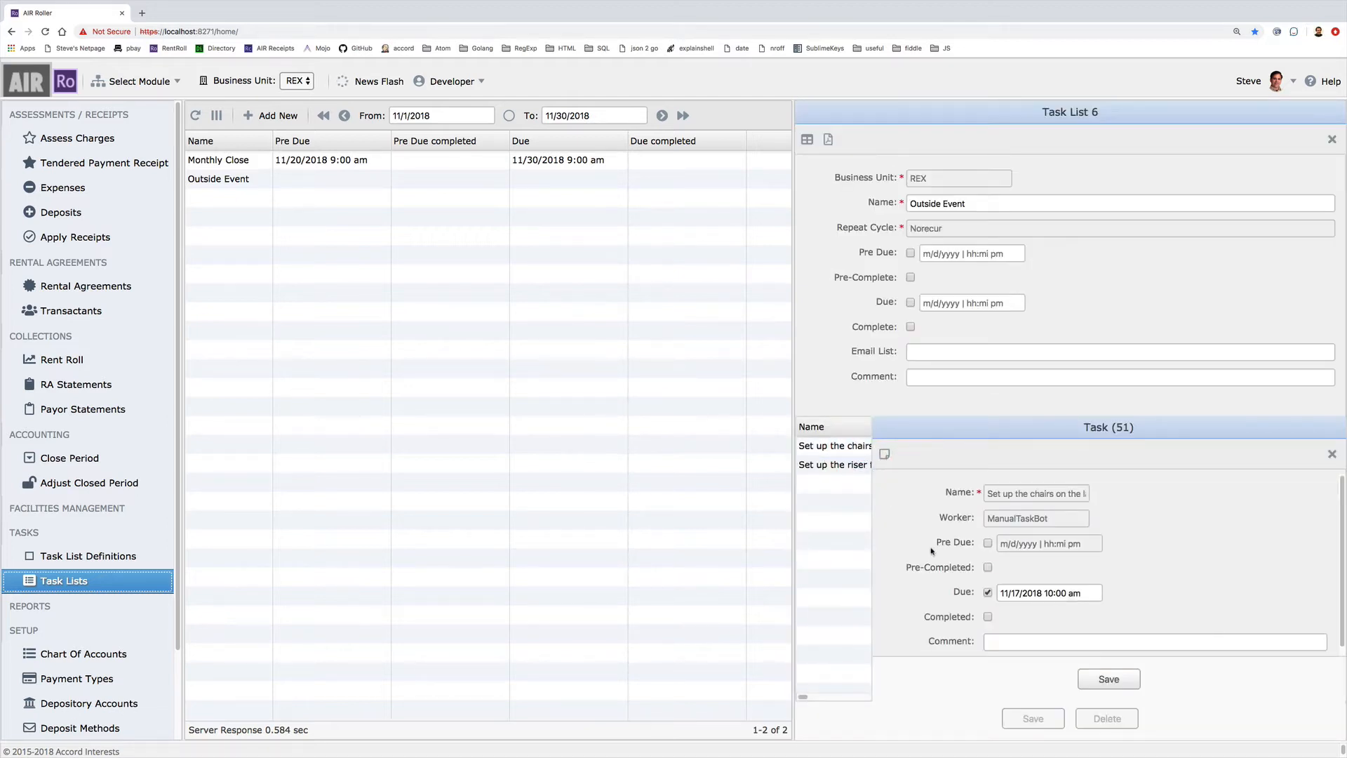
left_click(989, 617)
left_click(1123, 679)
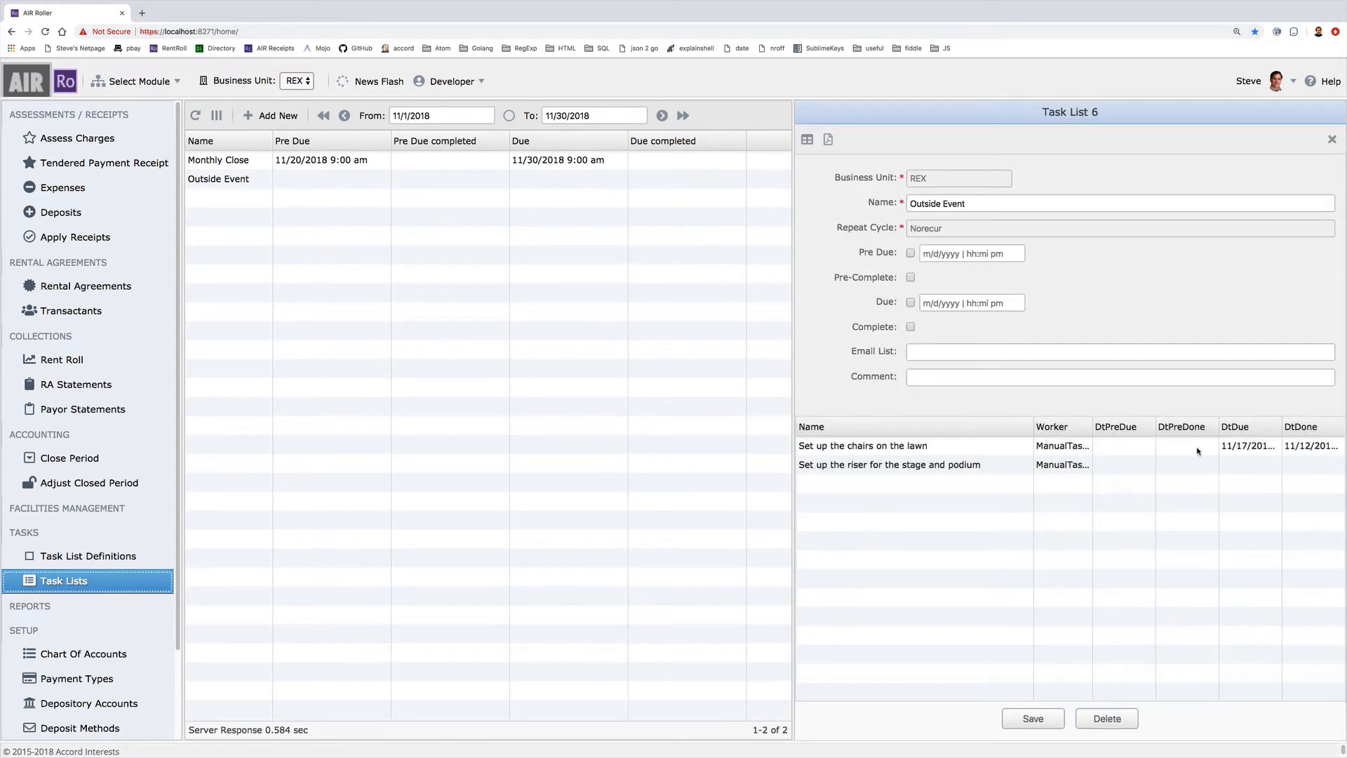
Mark the stage riser and podium task as completed and save it
left_click(932, 468)
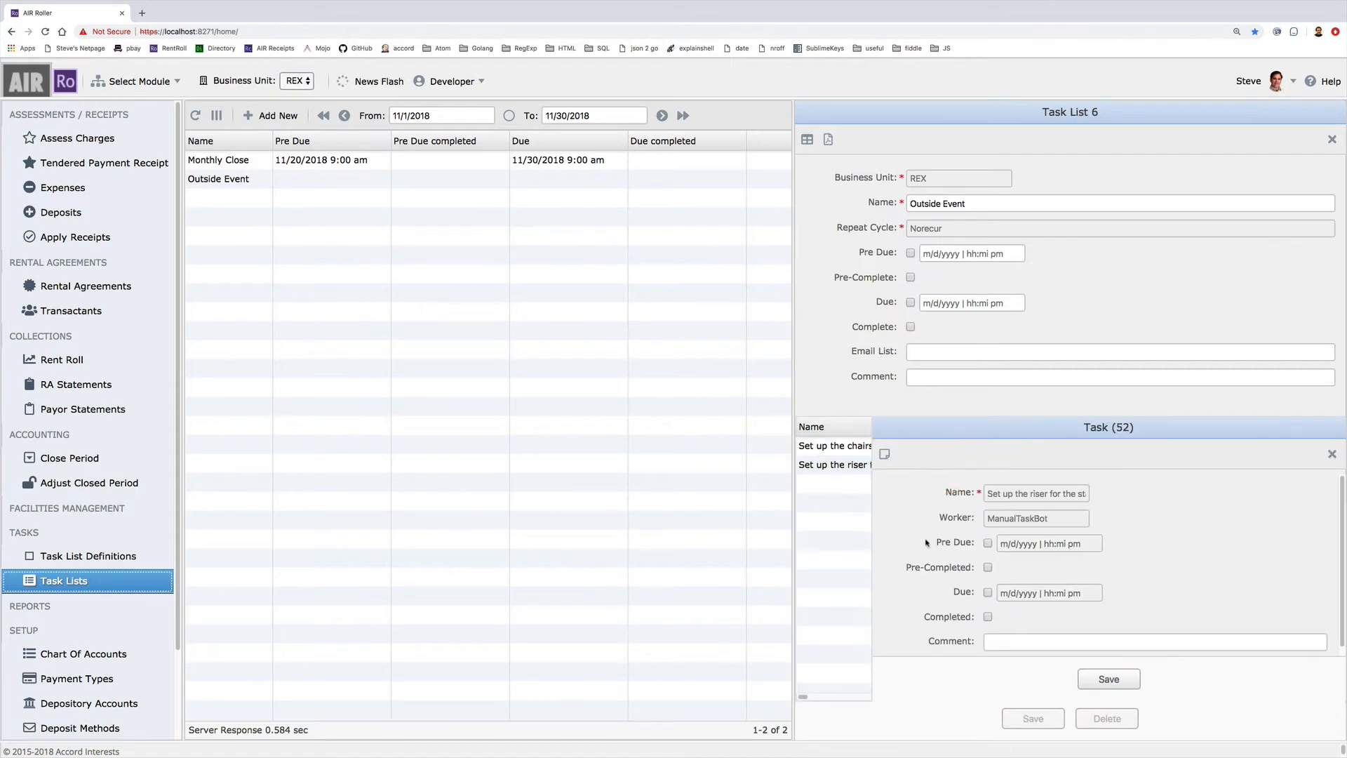
left_click(988, 618)
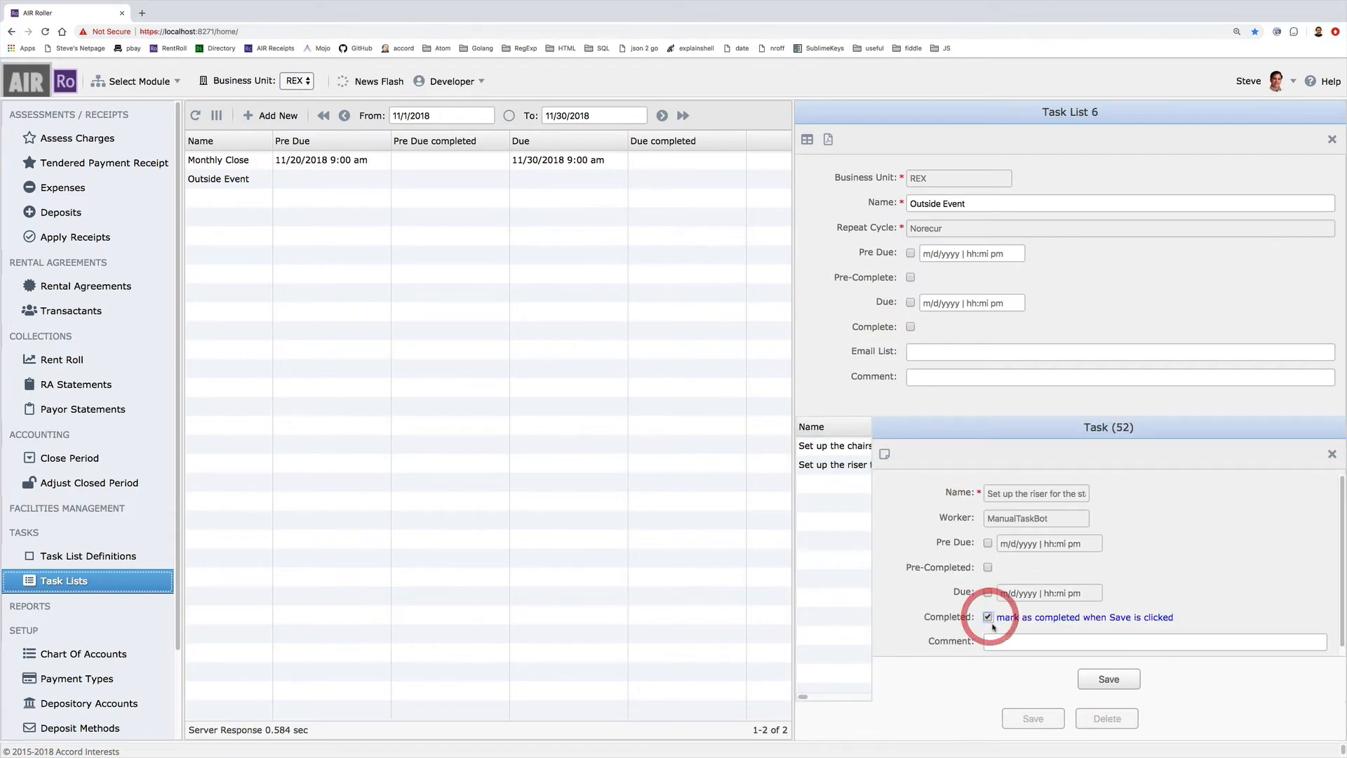
left_click(1122, 679)
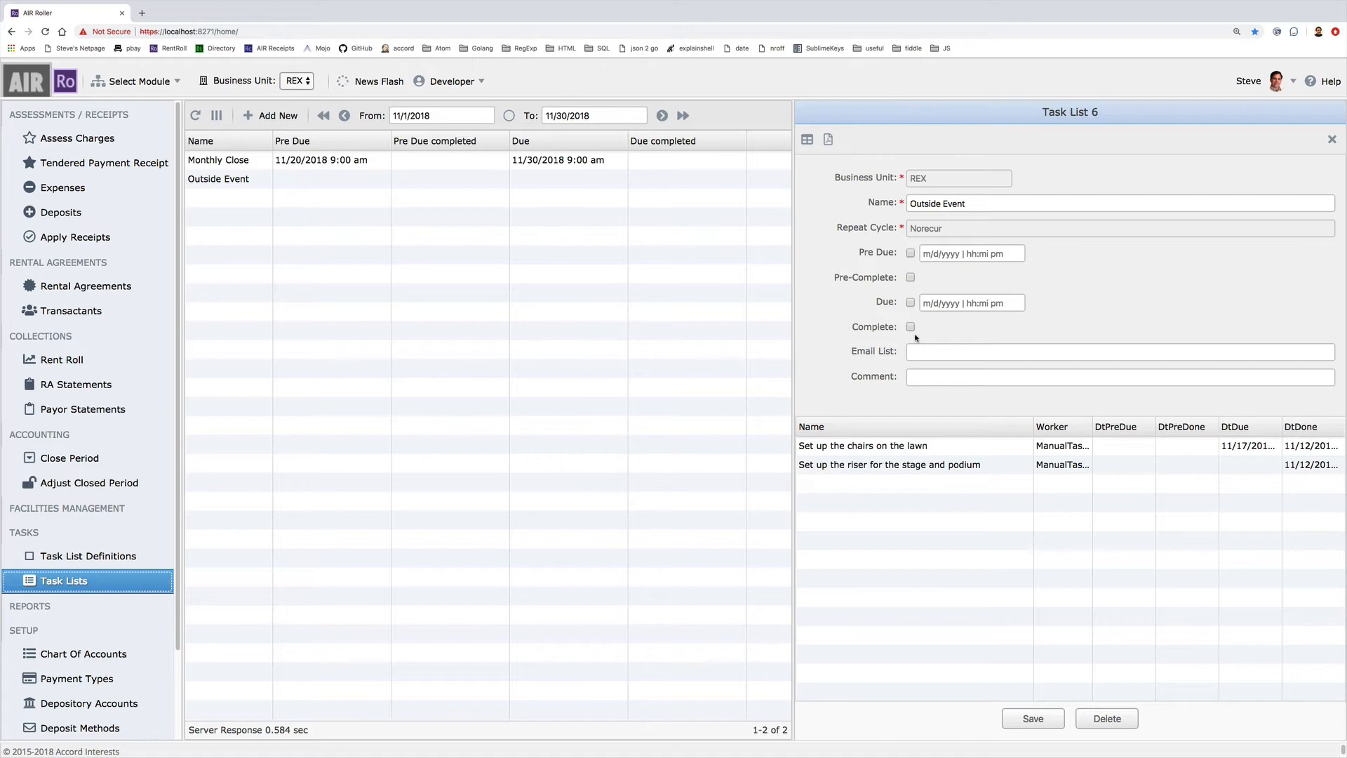
Set the Outside Event task list's due date to November 17, 10:00 am
left_click(911, 302)
left_click(984, 303)
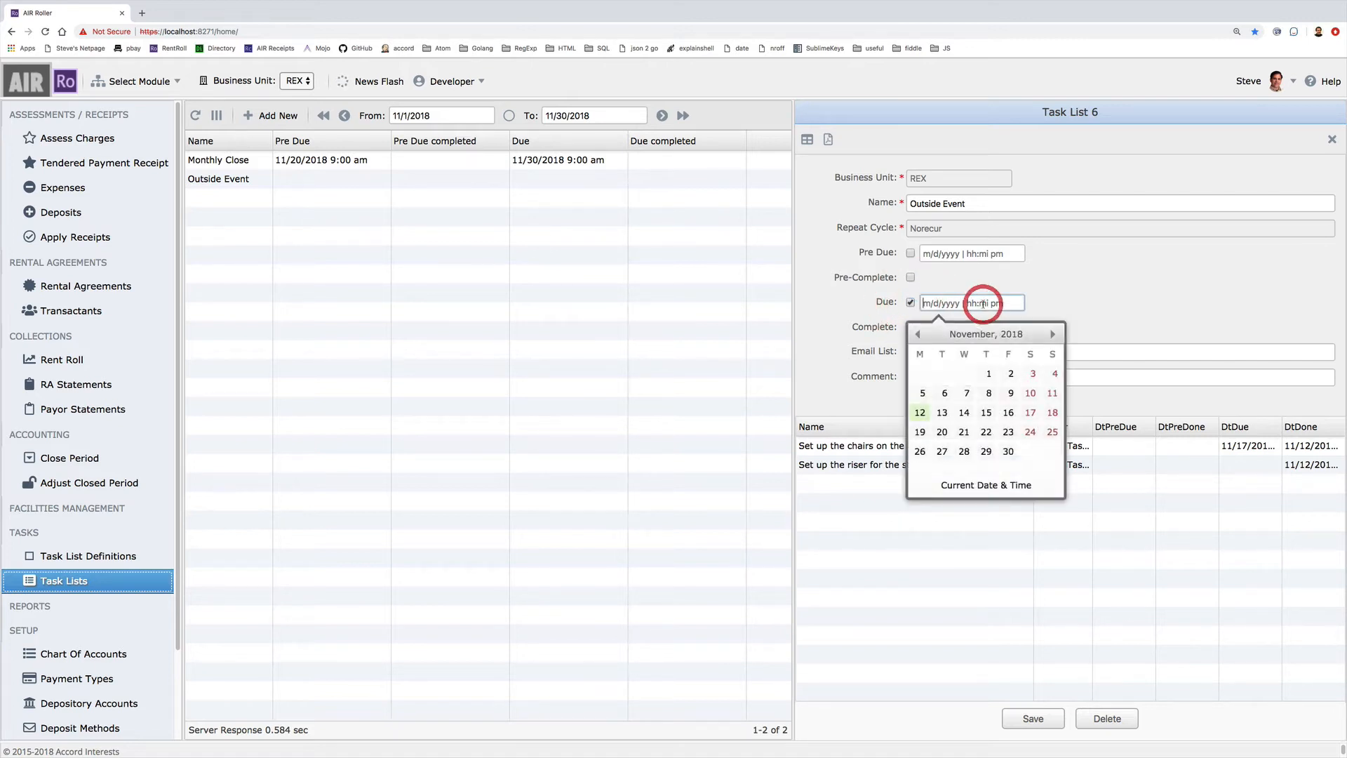
left_click(1027, 414)
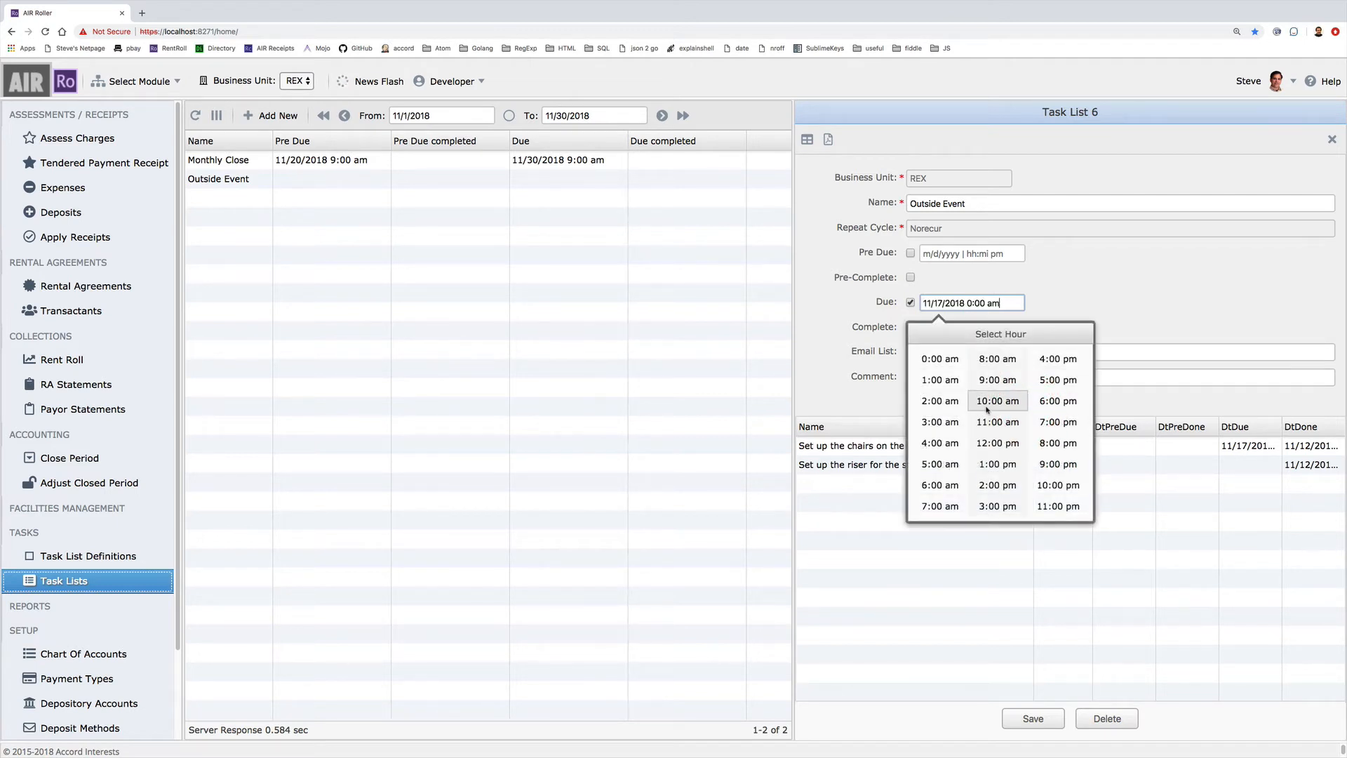
left_click(976, 399)
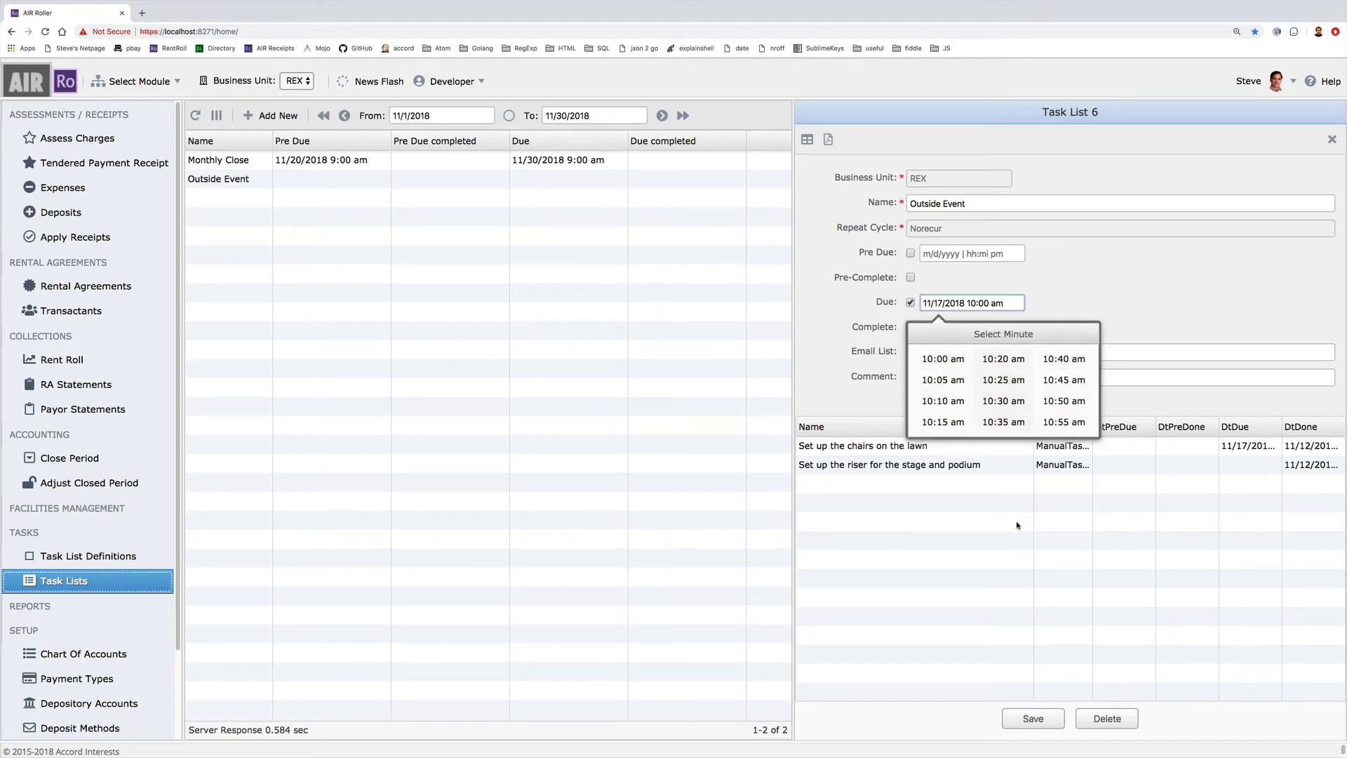
left_click(924, 369)
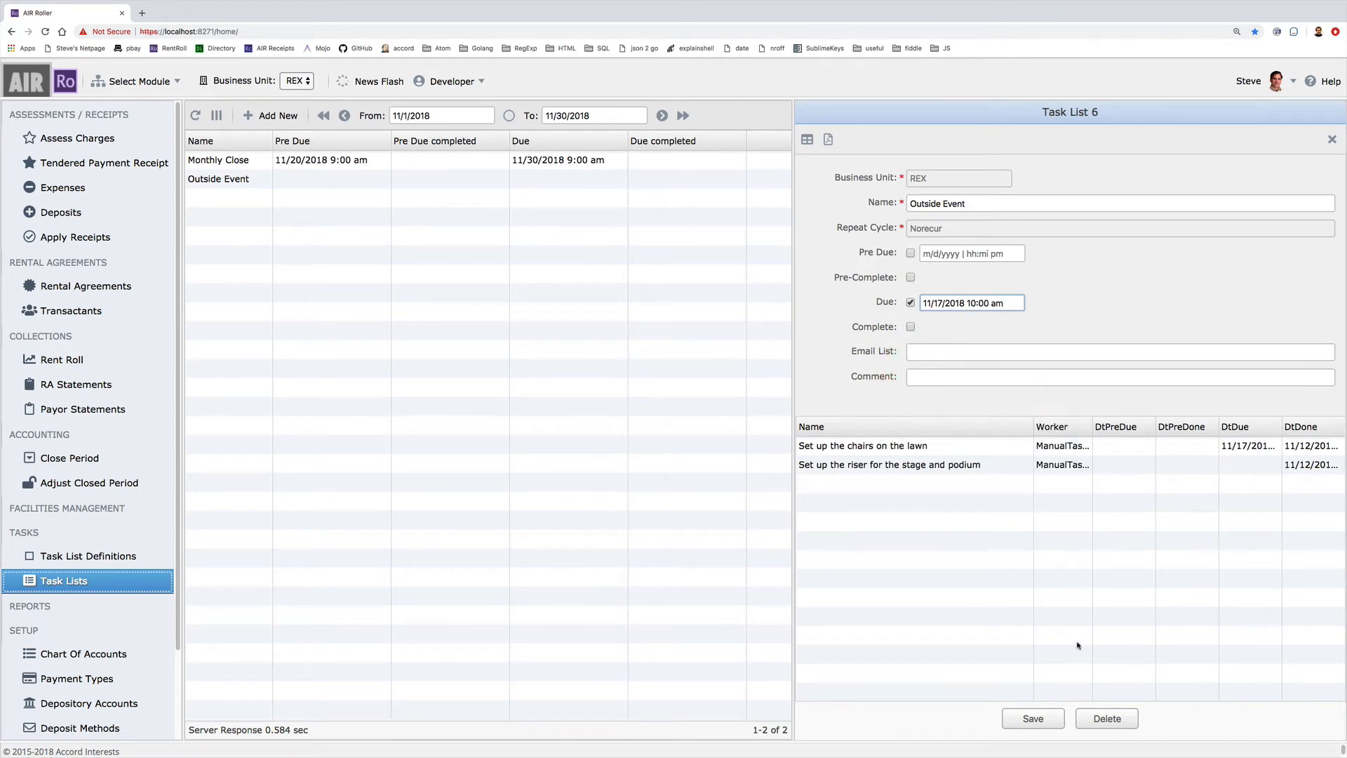
left_click(1056, 719)
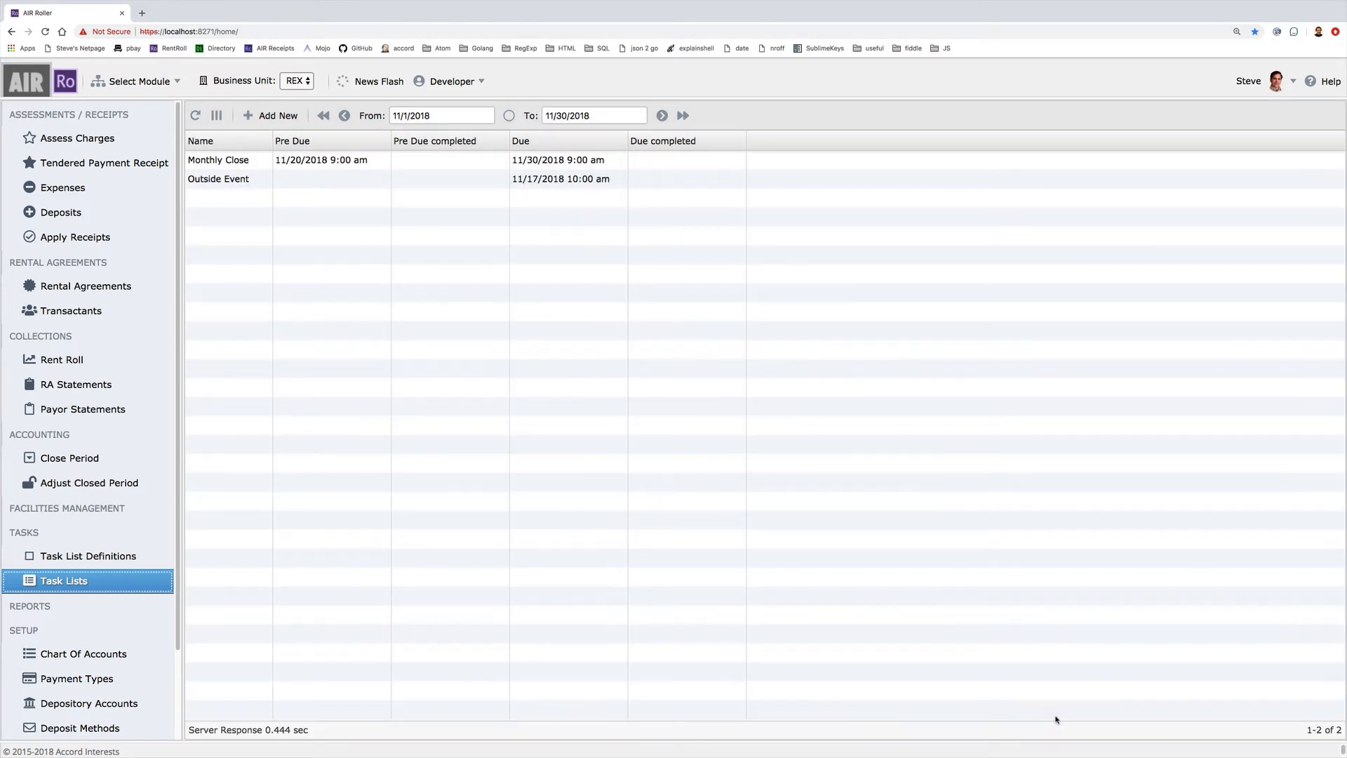
Mark the Outside Event task list Complete and save it
left_click(553, 180)
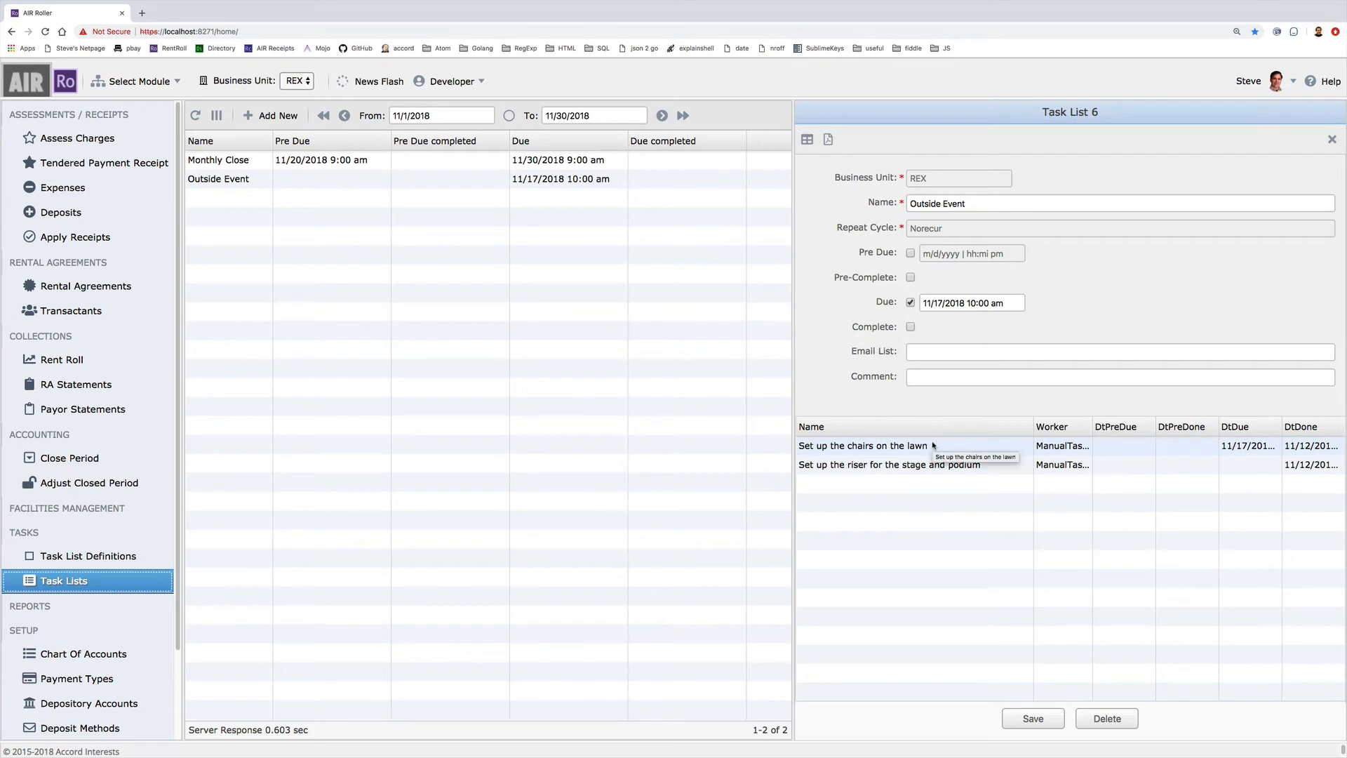
left_click(910, 327)
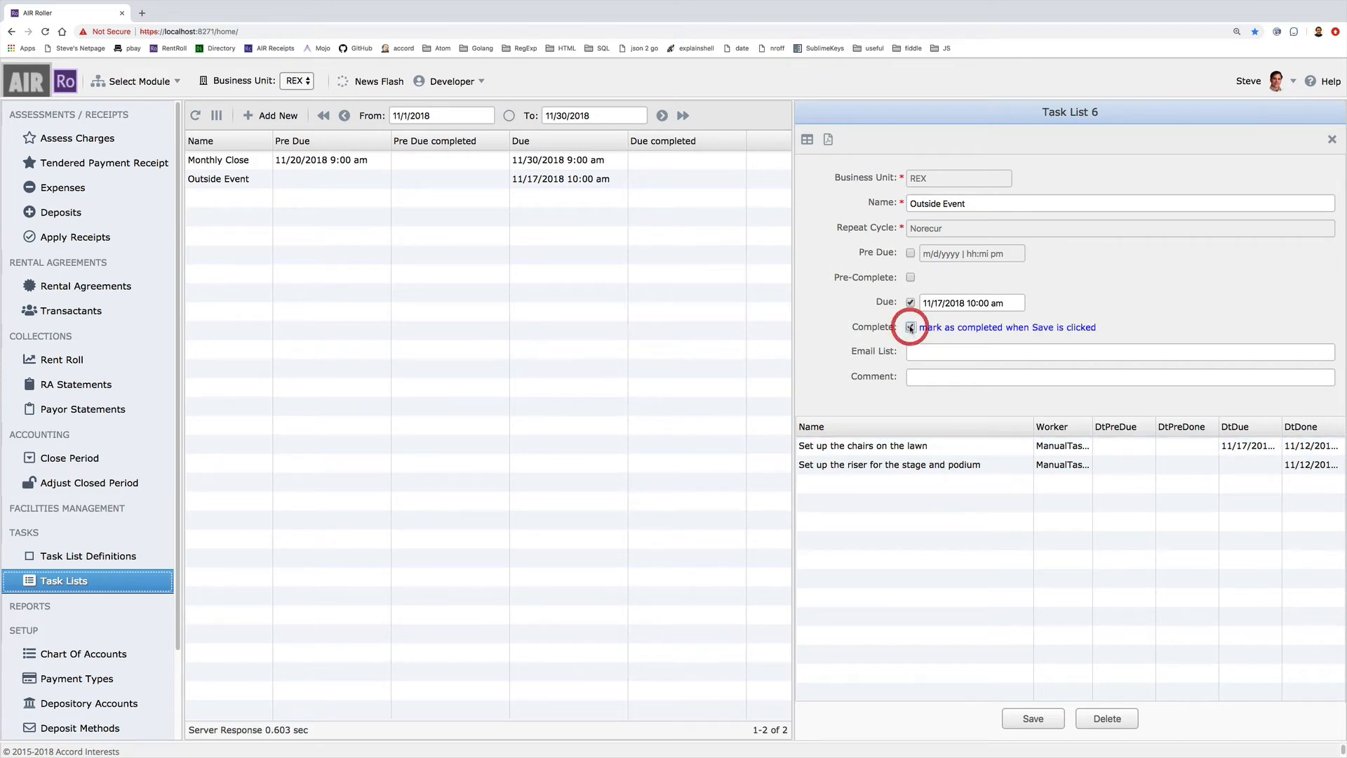
left_click(1033, 719)
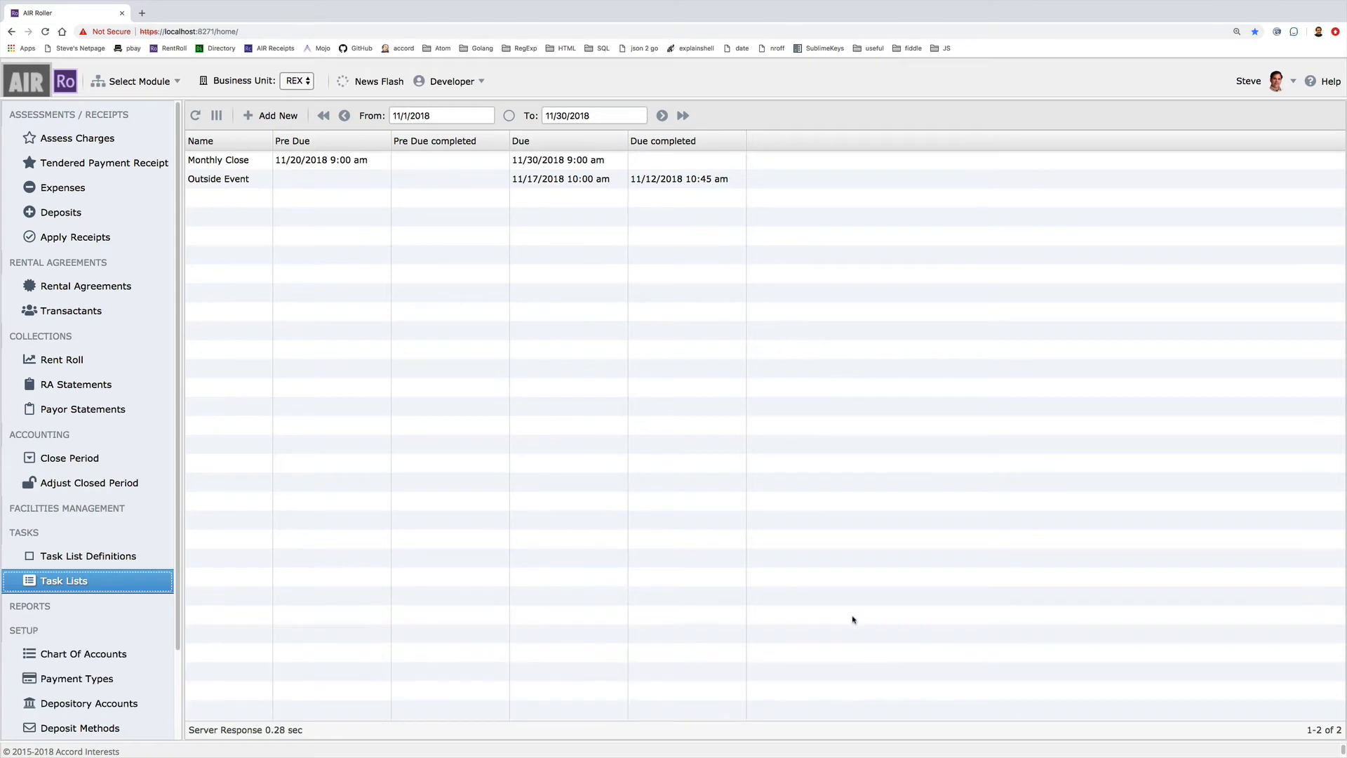
Clear the Complete mark on the Outside Event task list and save
left_click(603, 181)
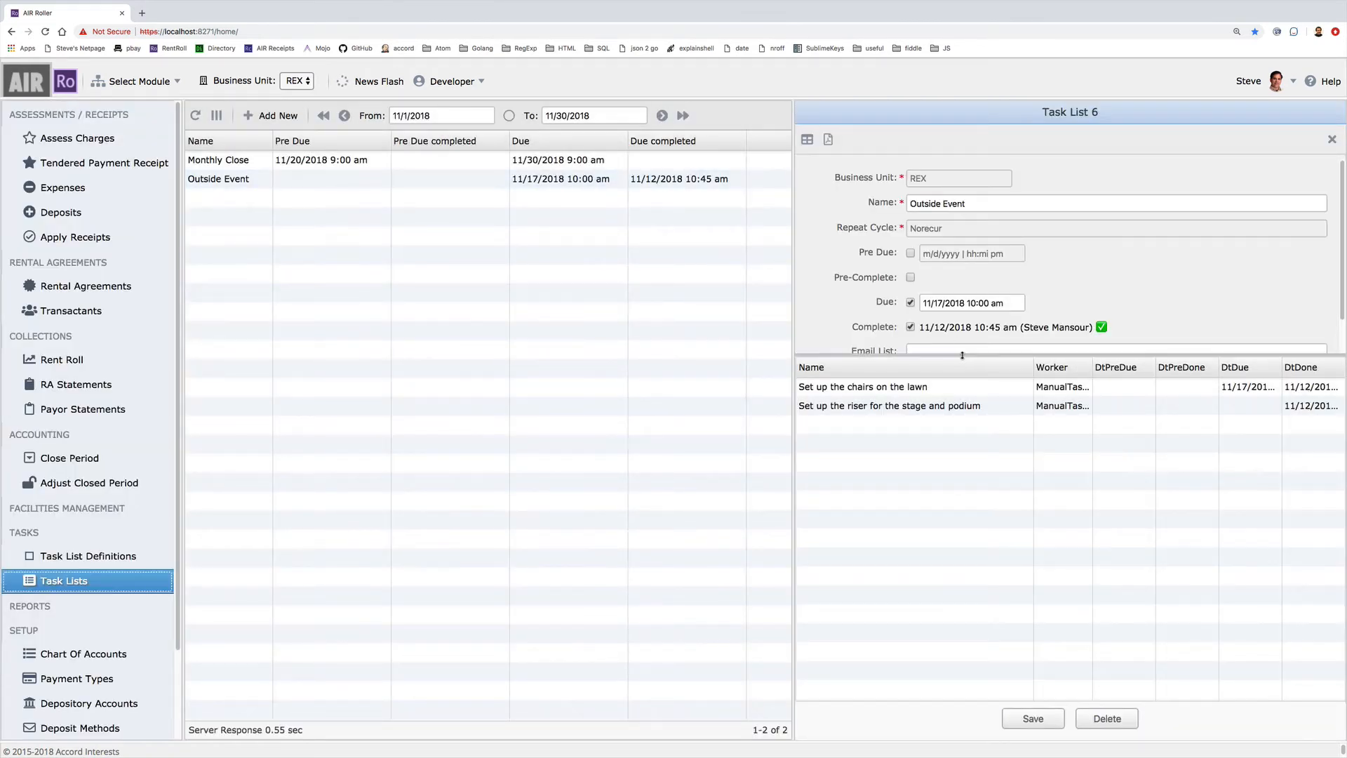
left_click_drag(963, 355, 952, 404)
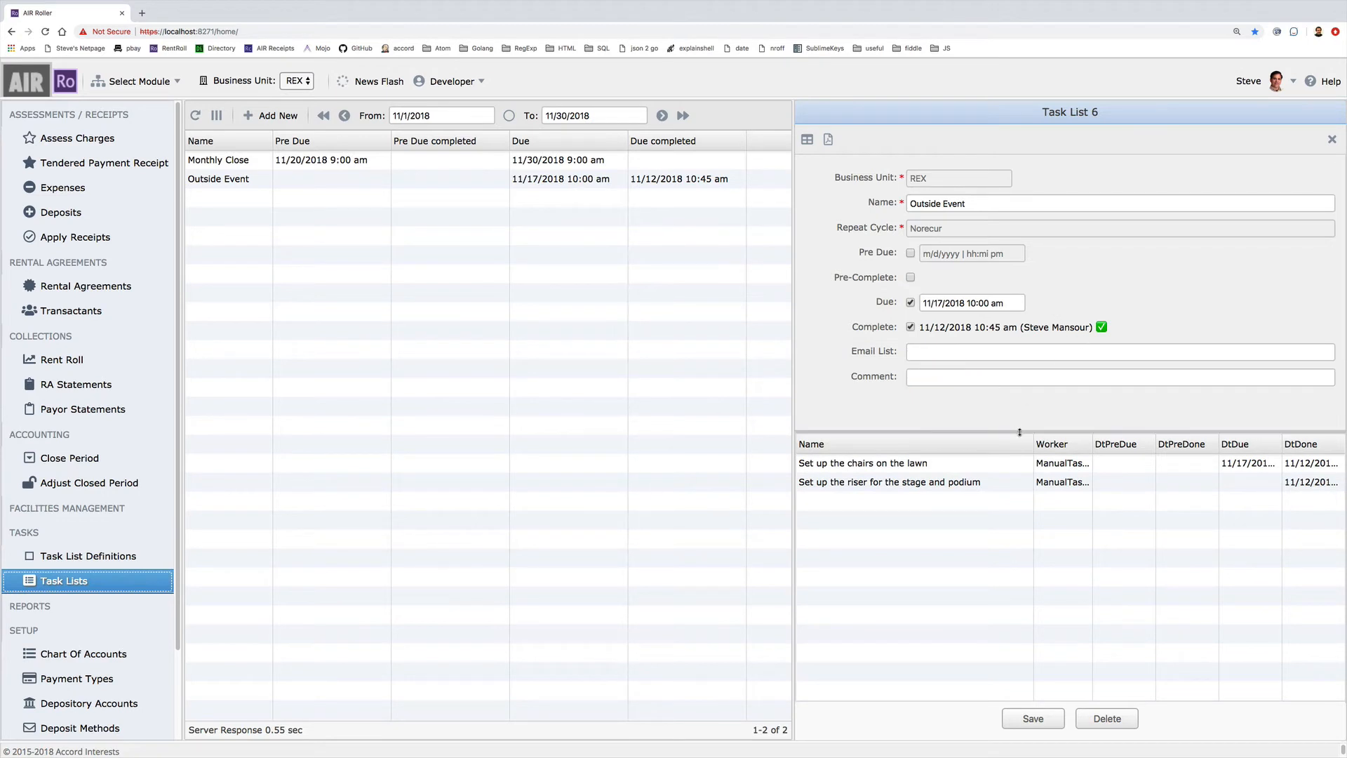
left_click_drag(1020, 433, 1018, 412)
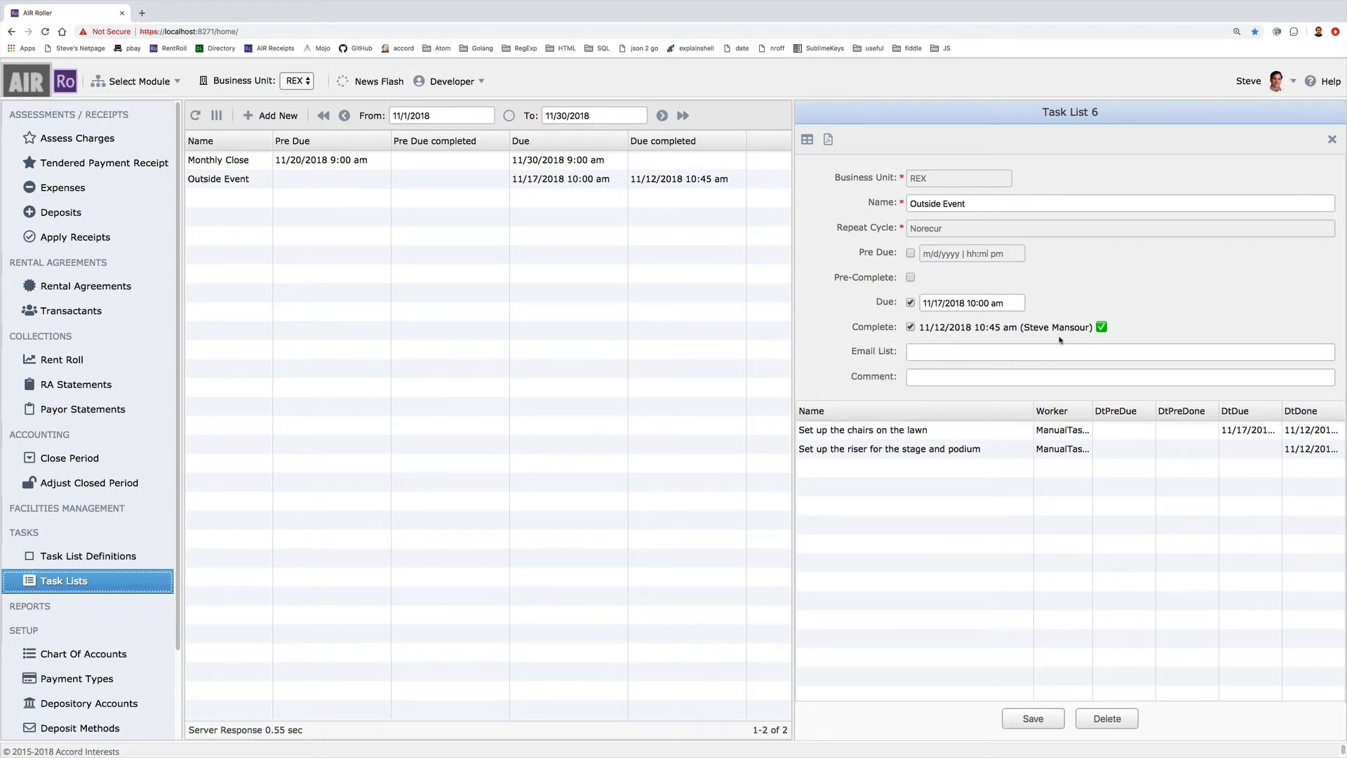
left_click(911, 327)
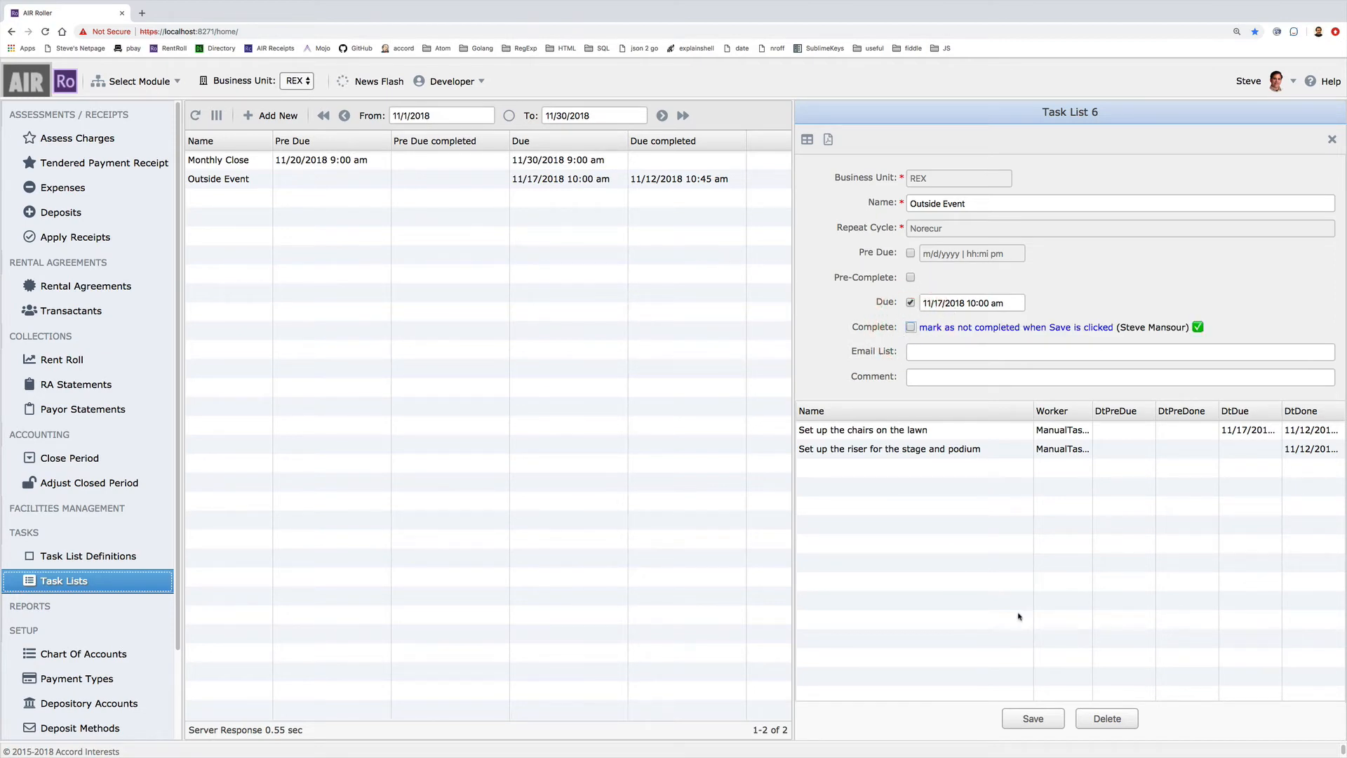
left_click(1046, 717)
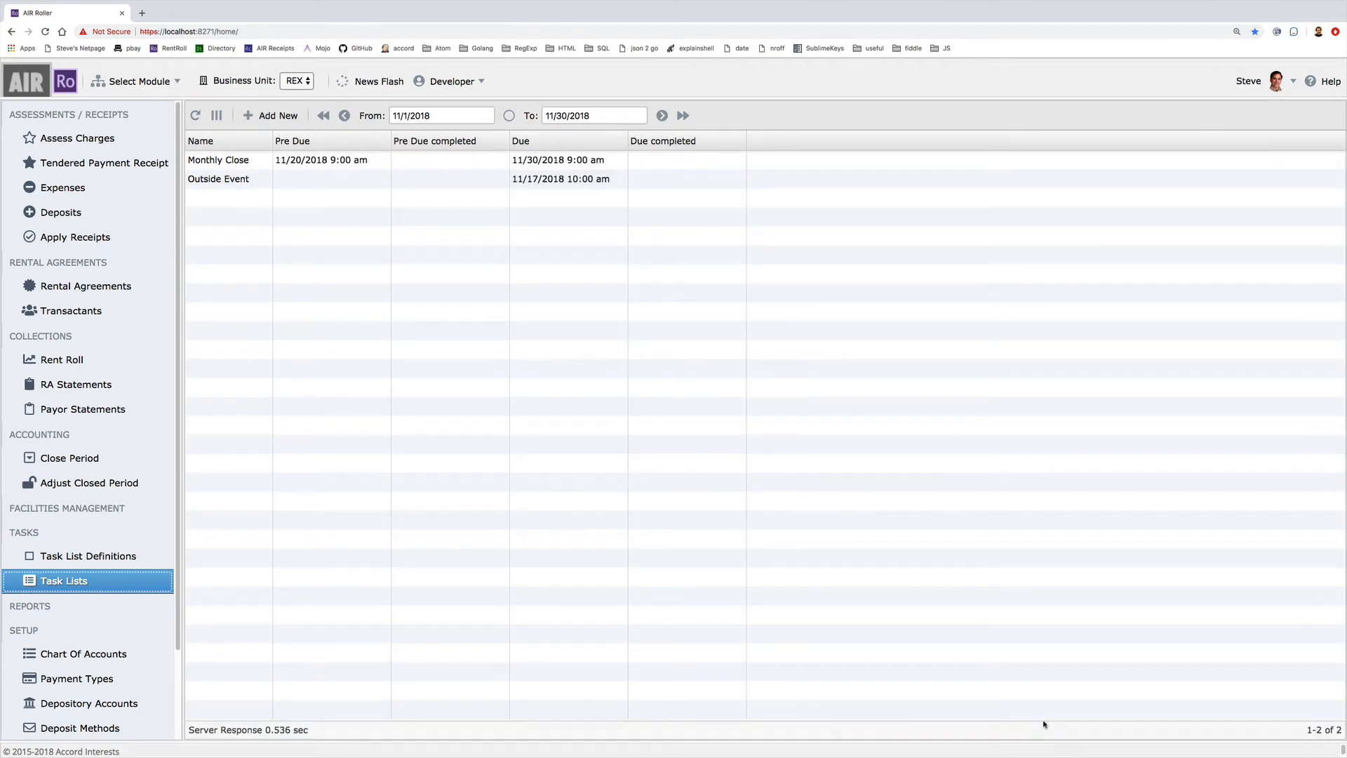
Set Outside Event due 11/12/2018 11:00 am and add a notification e-mail address to Email List
left_click(564, 187)
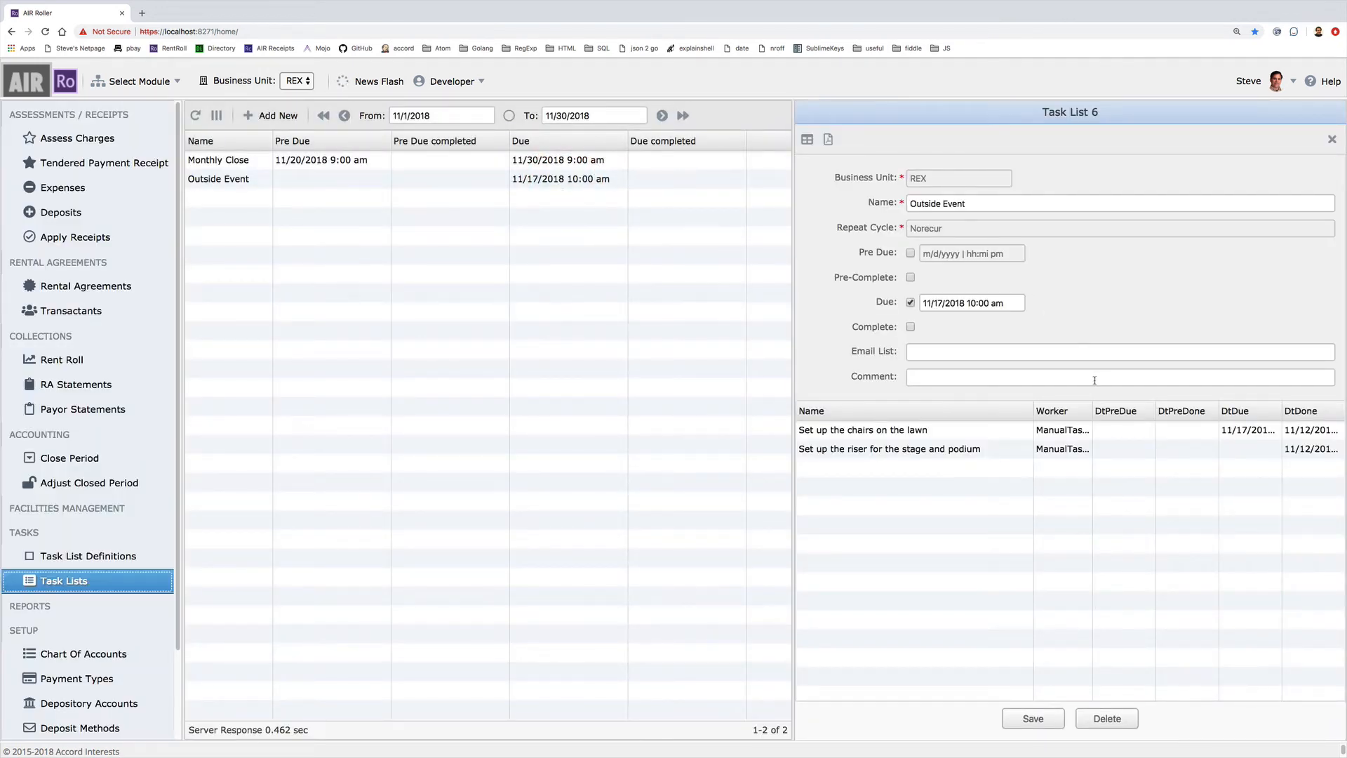
left_click(946, 304)
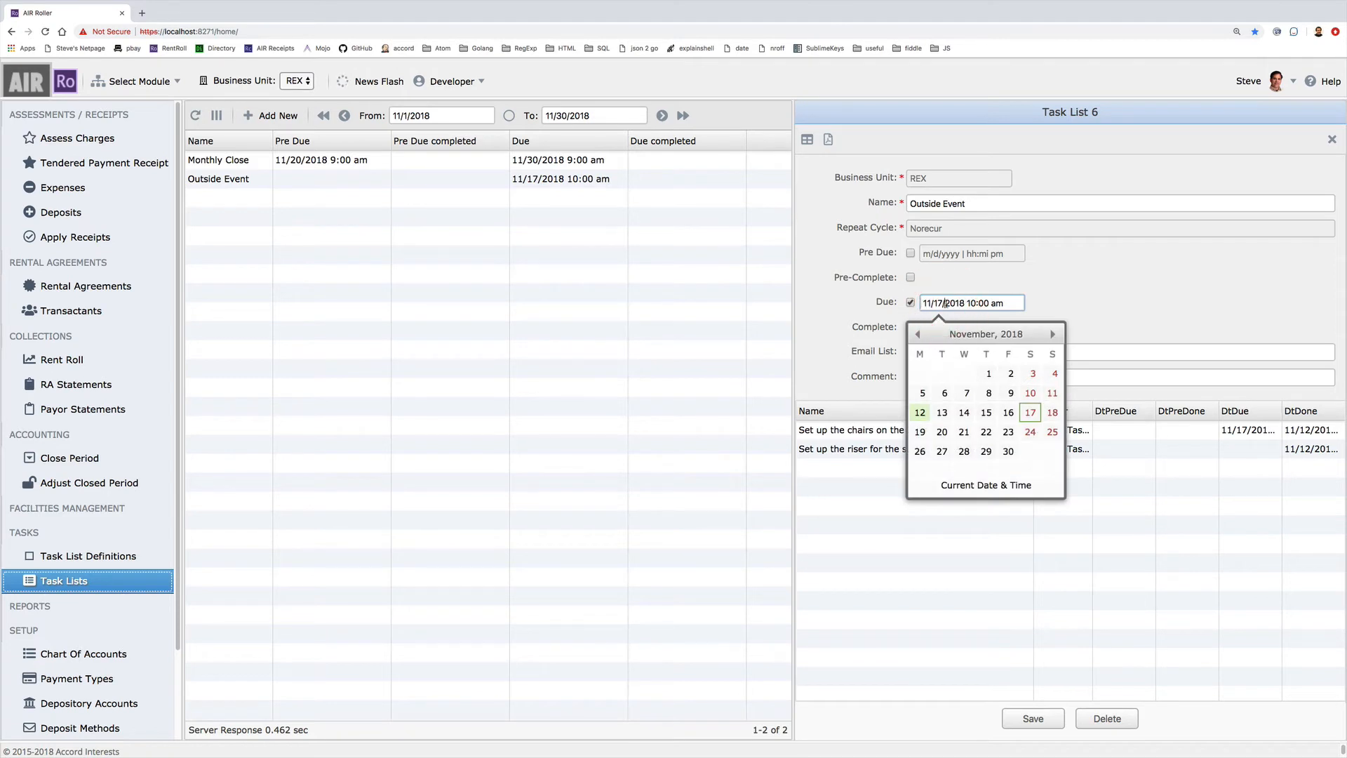
left_click(920, 413)
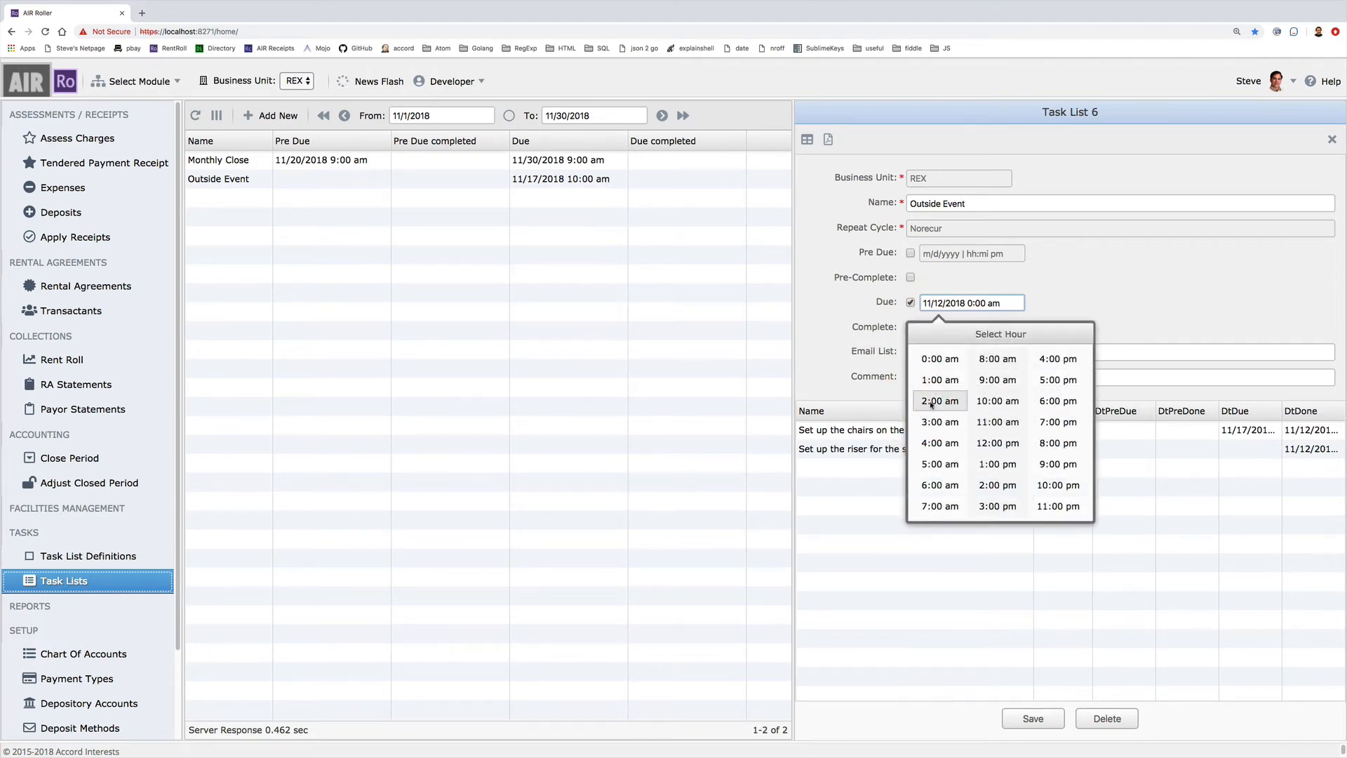
left_click(986, 424)
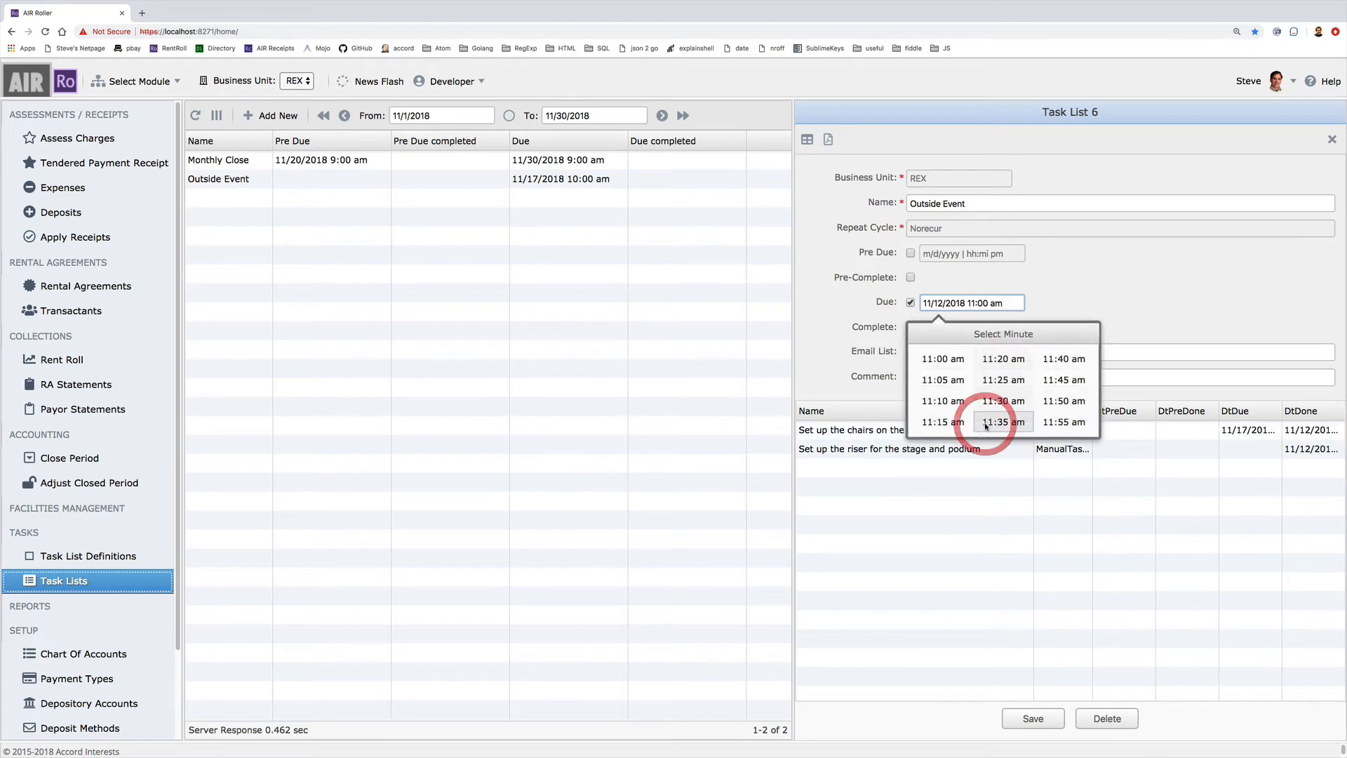
left_click(926, 367)
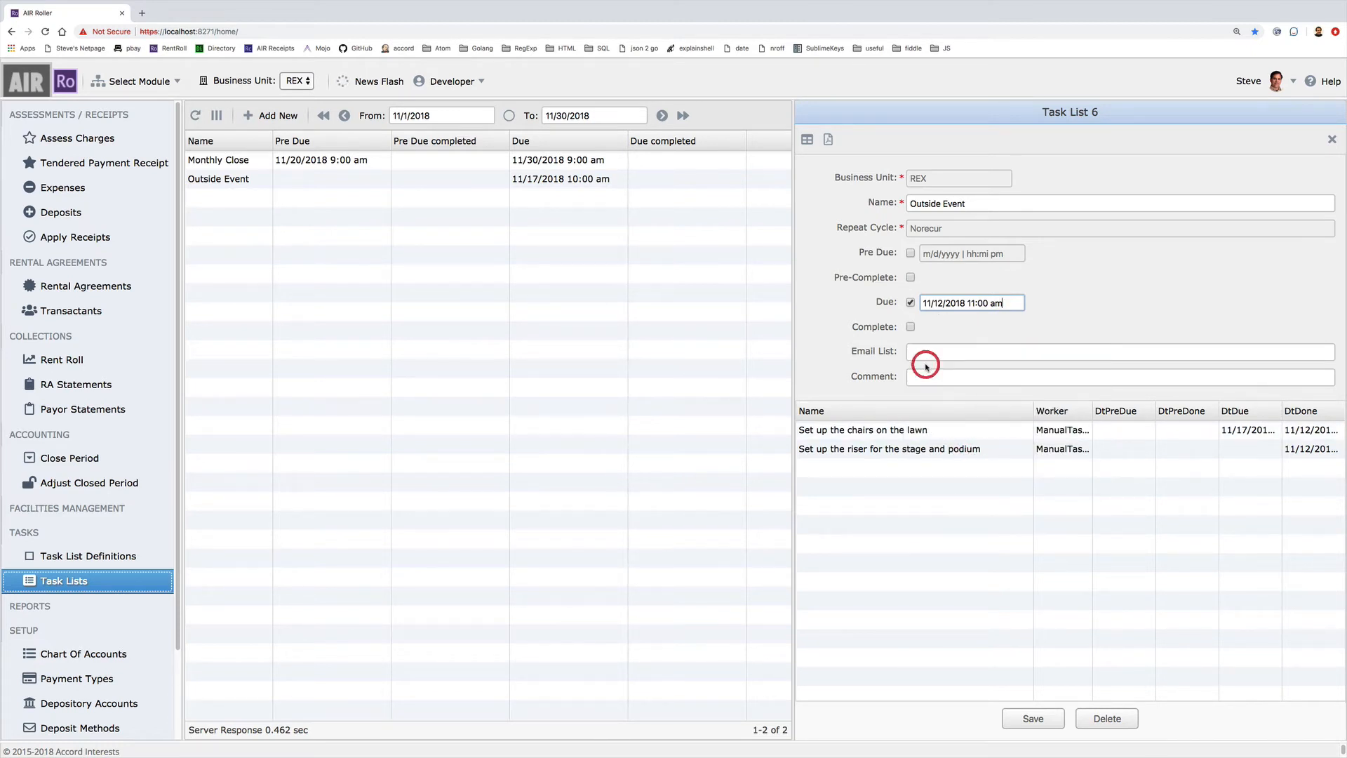
left_click(923, 356)
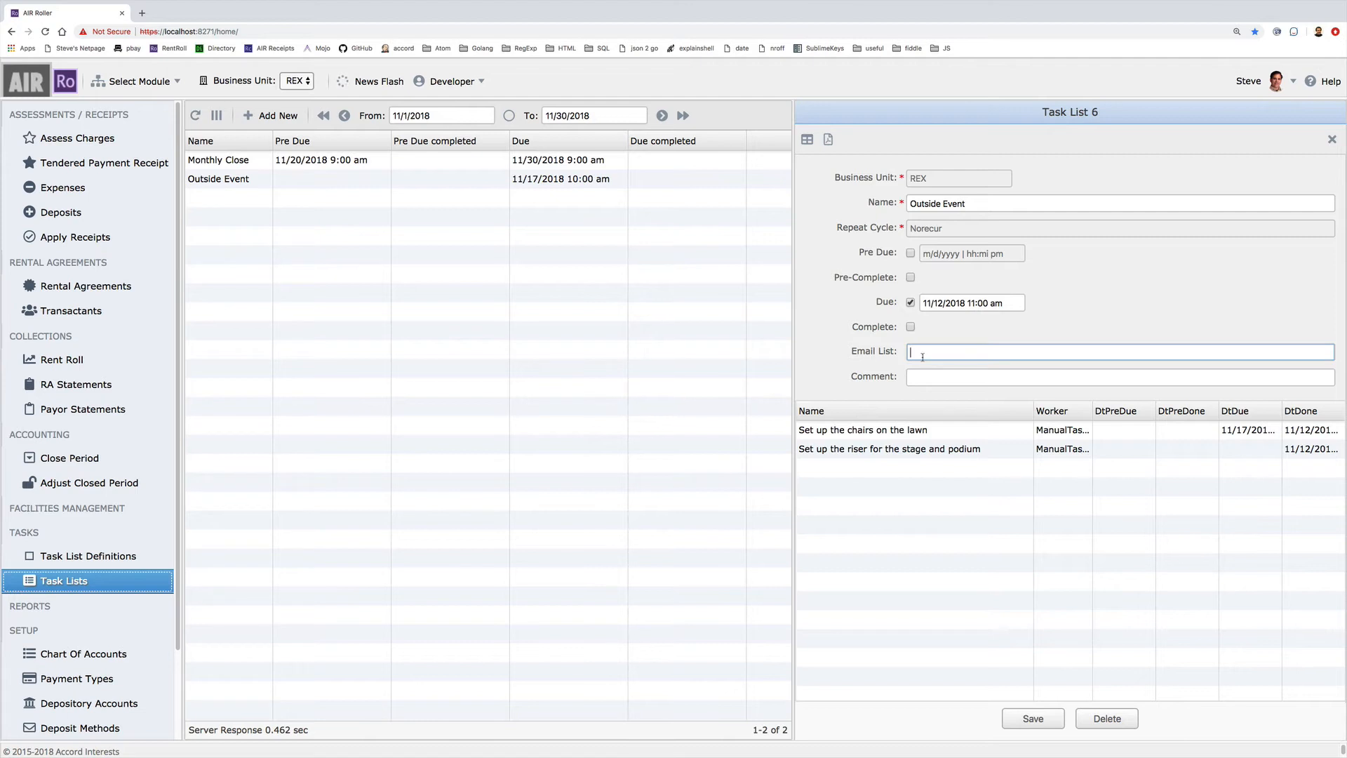
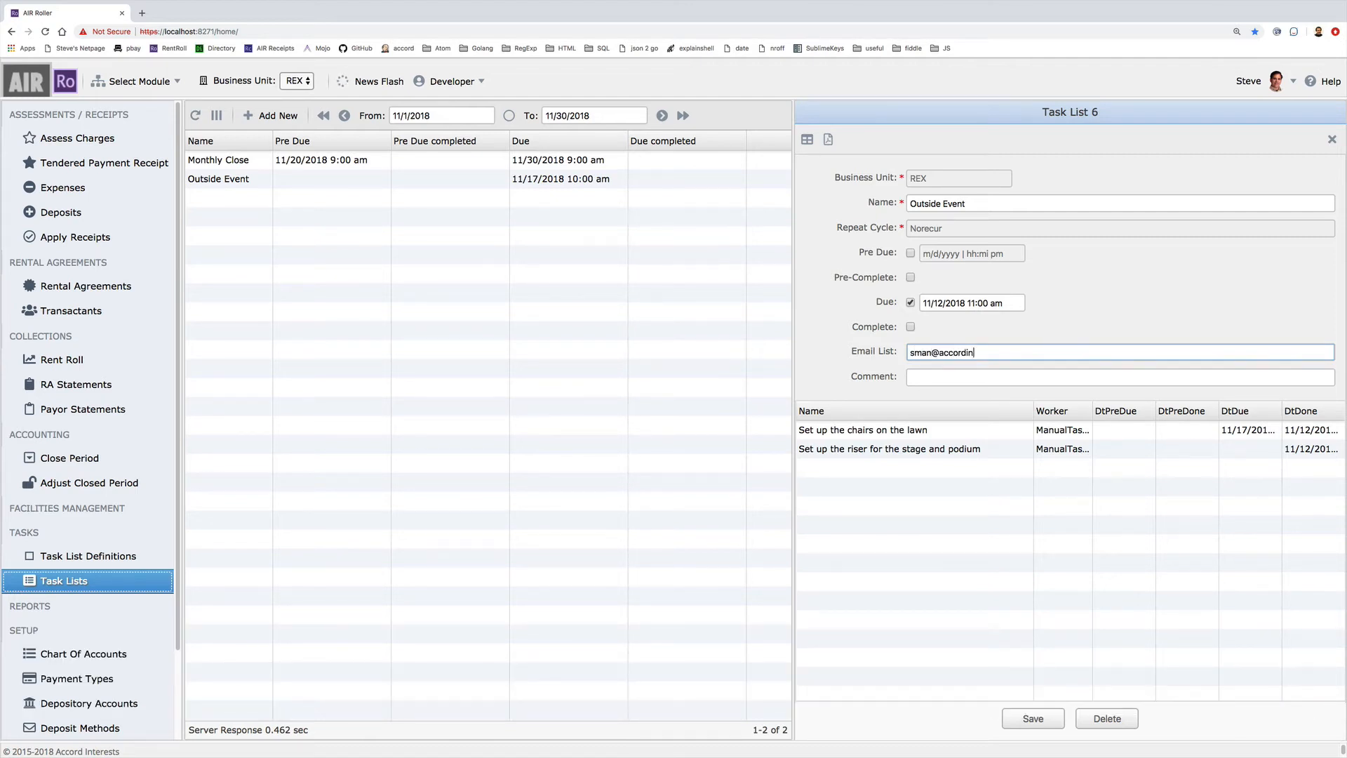
left_click(1053, 719)
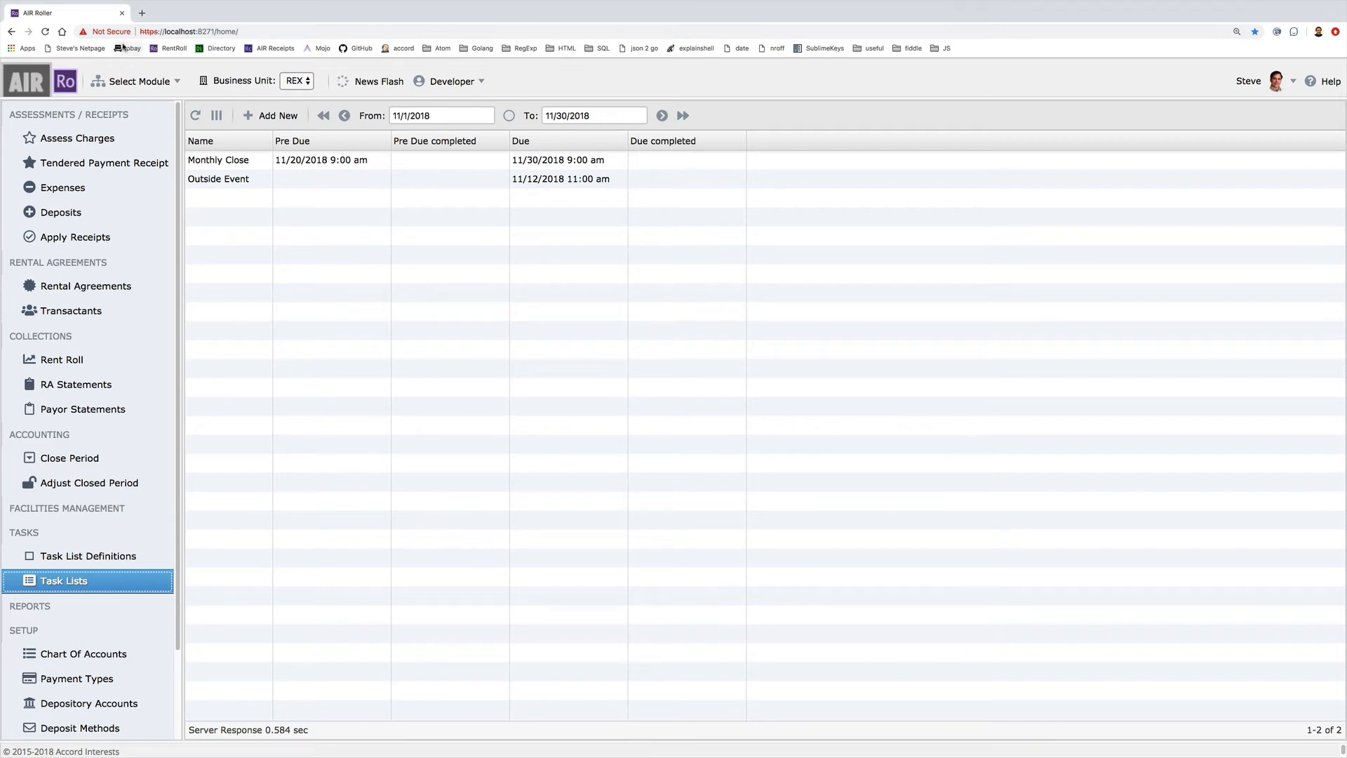
Exit browser full screen, bring the Outlook status e-mail into view, and open TaskListReport.pdf
mouse_move(91, 5)
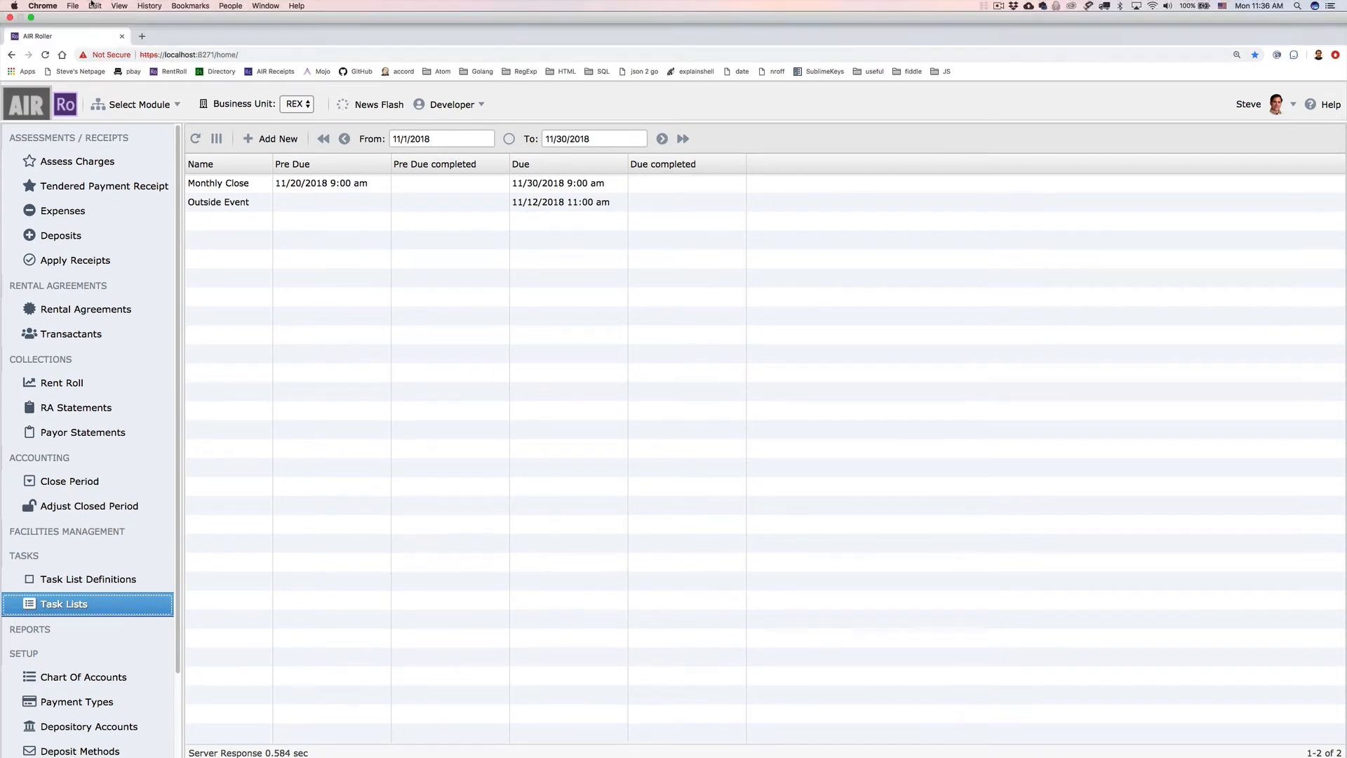
left_click(31, 17)
left_click_drag(0, 76, 467, 40)
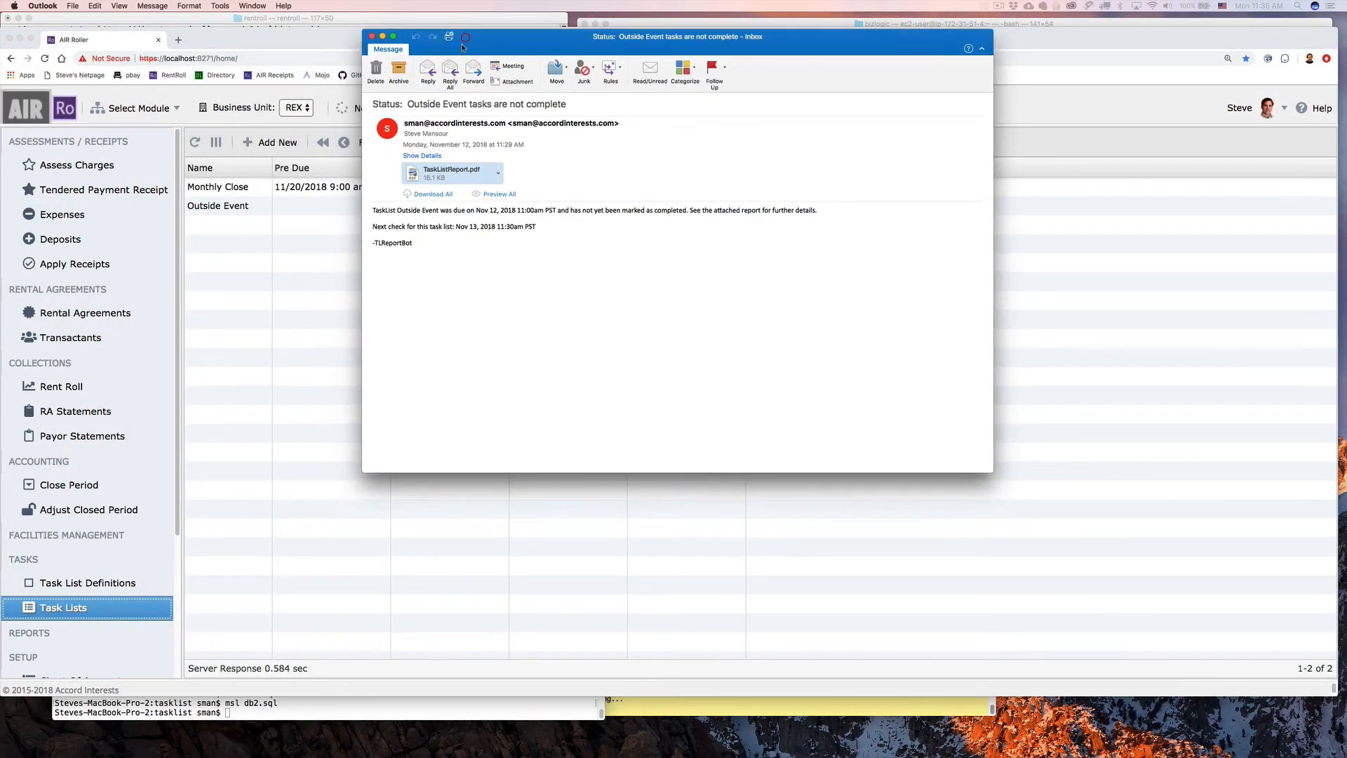
left_click(993, 470)
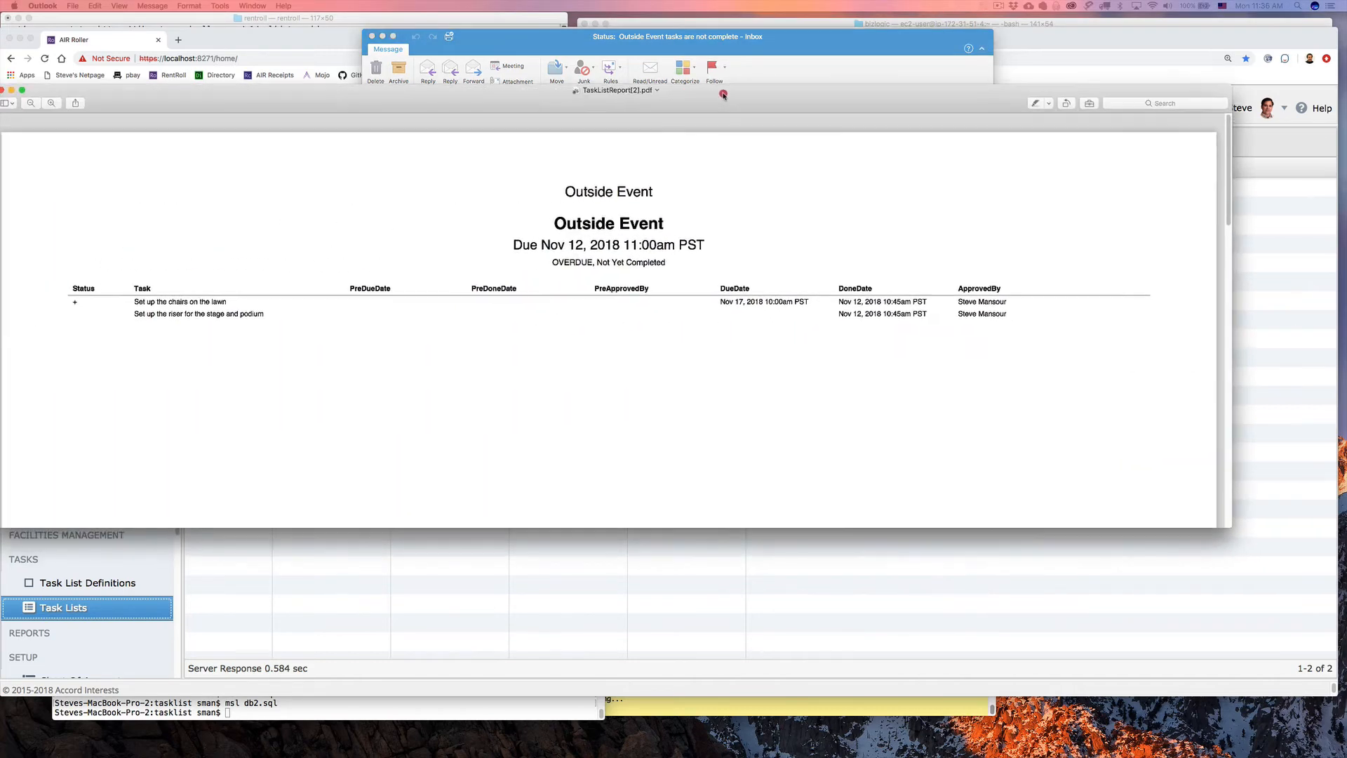
Close the TaskListReport.pdf preview and the Outlook status e-mail
left_click_drag(766, 65, 762, 96)
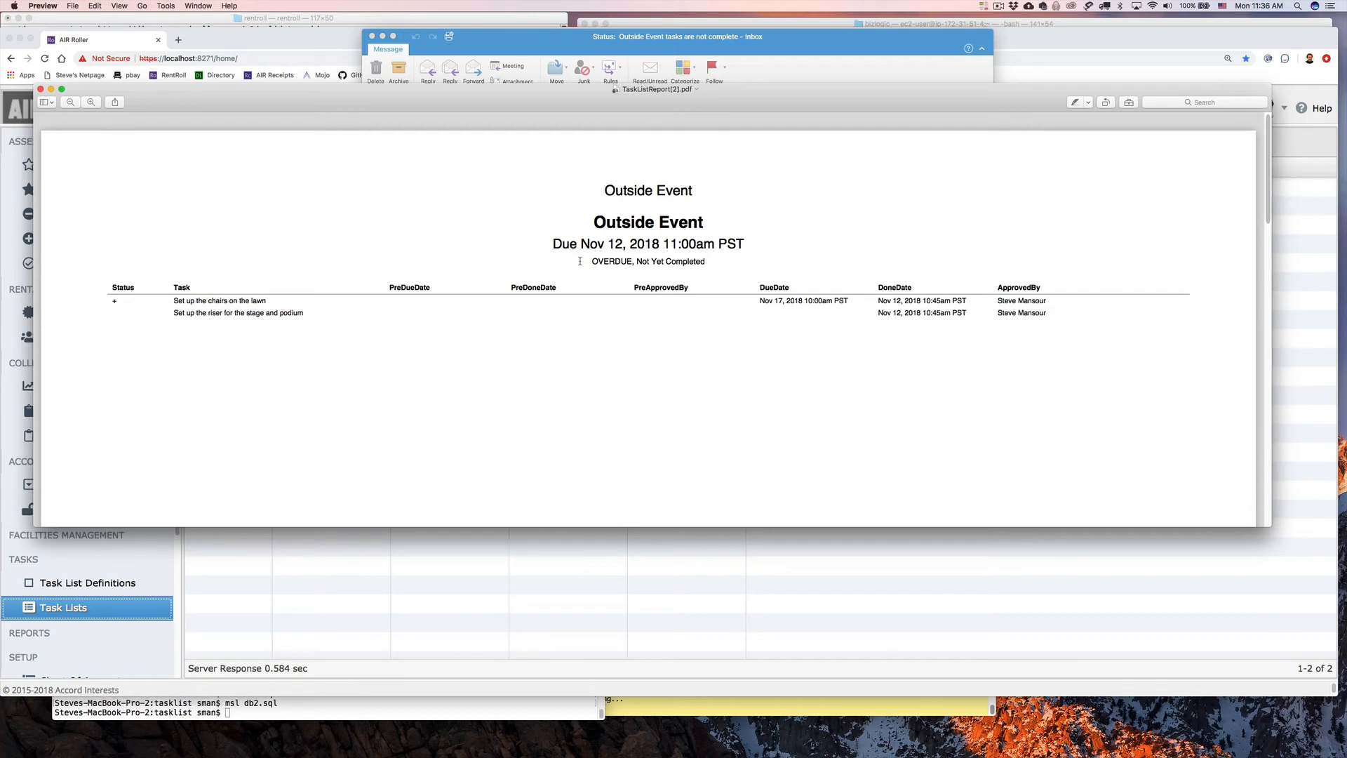
left_click(40, 89)
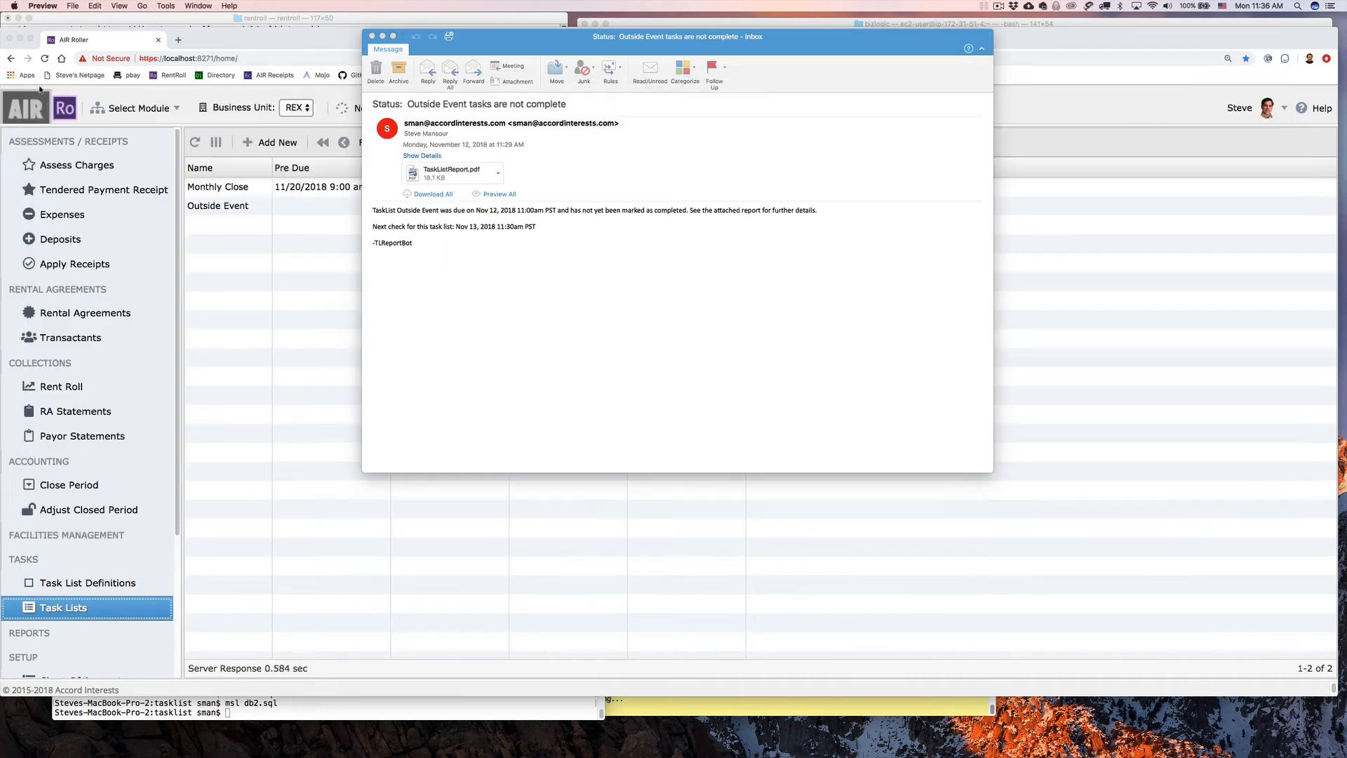
left_click(372, 36)
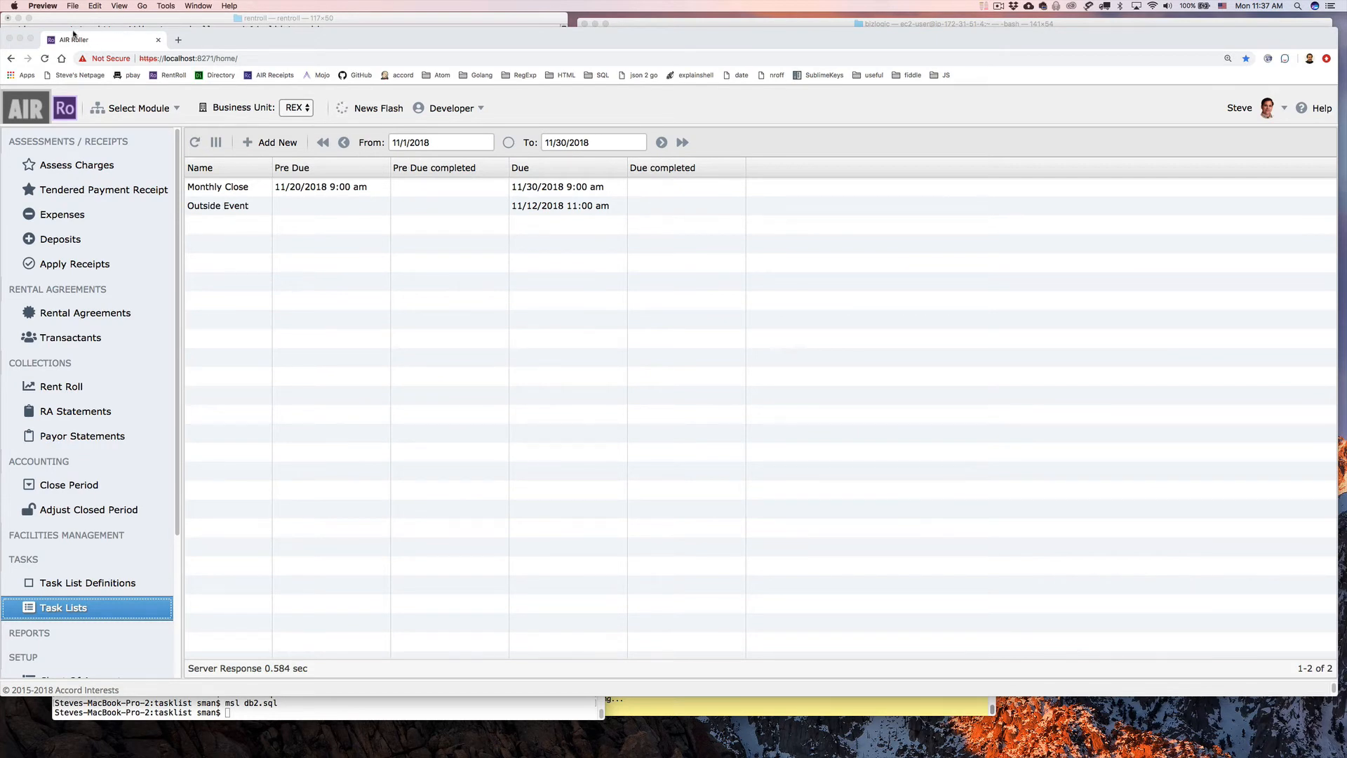
Return AIR Roller to full screen and delete the Outside Event Email List address, then save
left_click(33, 39)
left_click(33, 39)
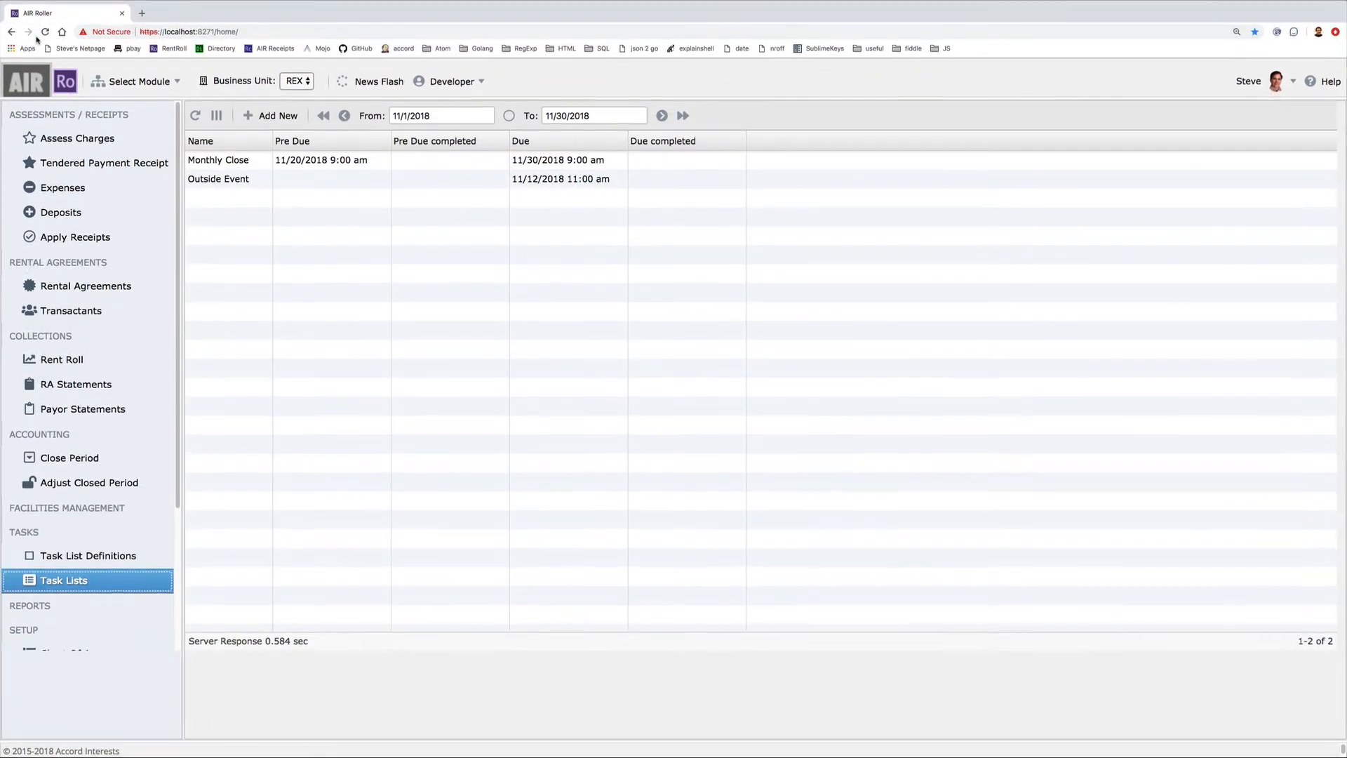
left_click(593, 181)
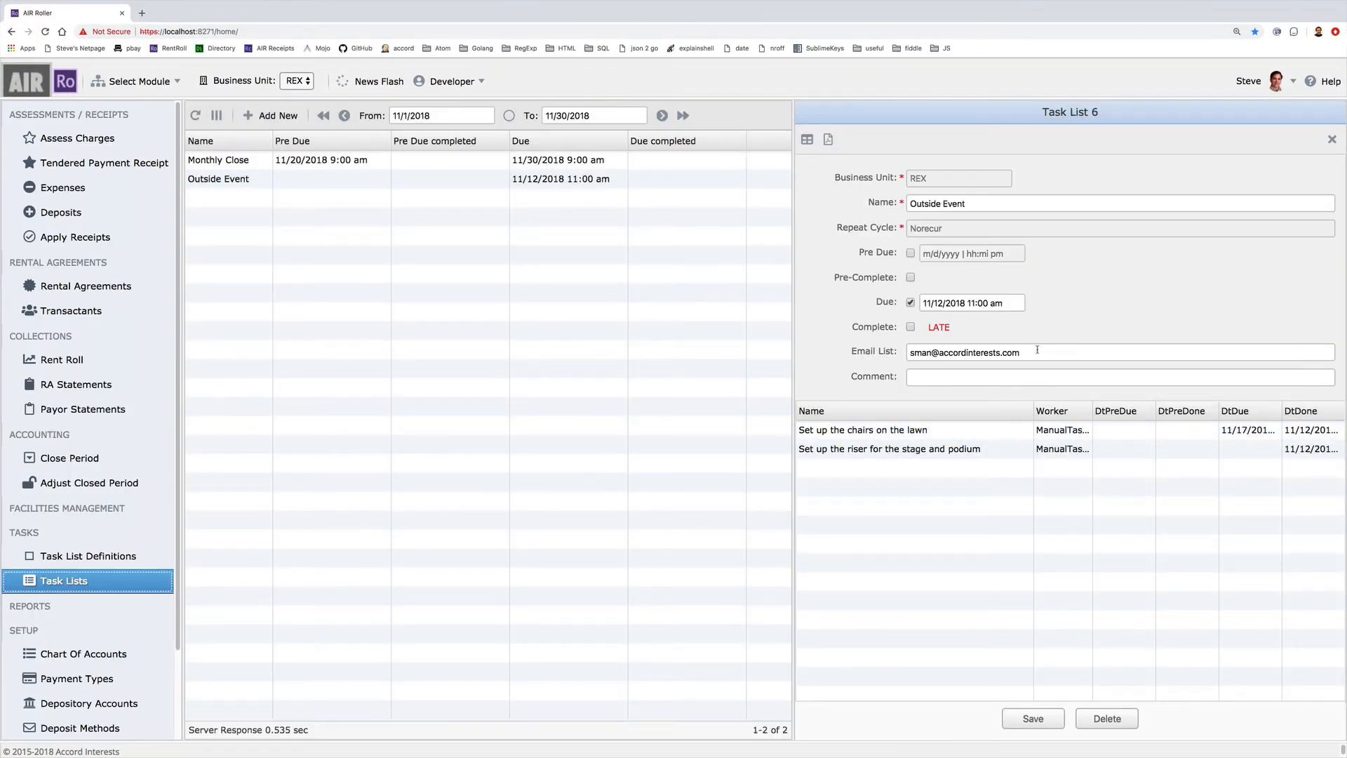
left_click_drag(1040, 351, 779, 330)
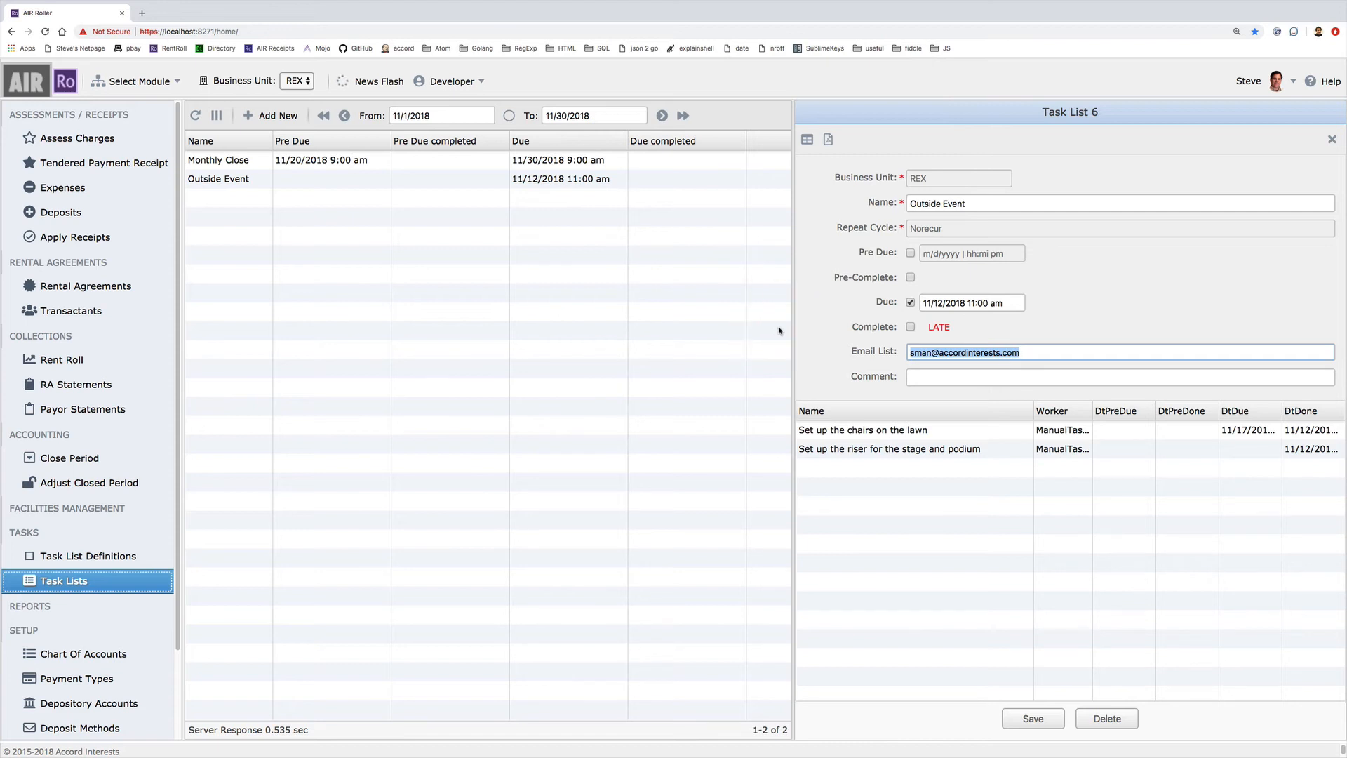
key("BackSpace")
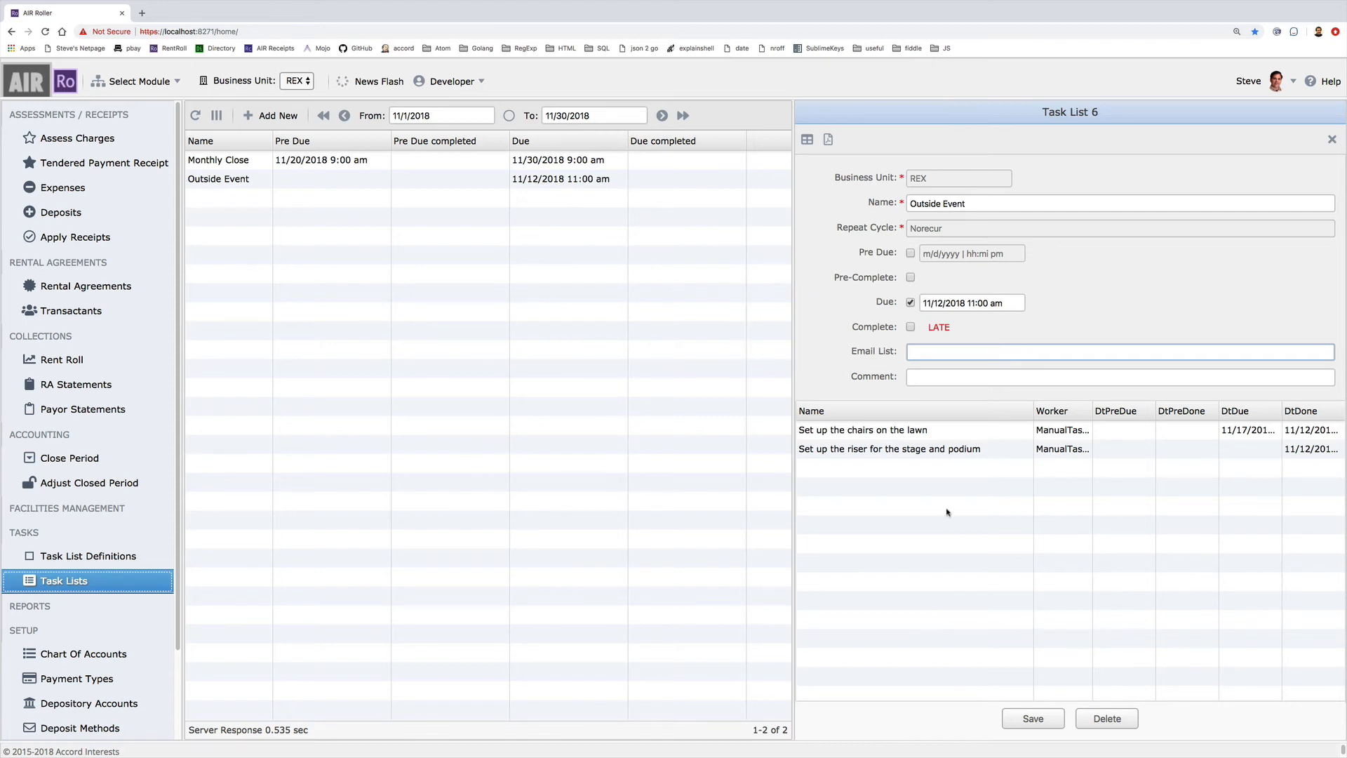
left_click(1033, 719)
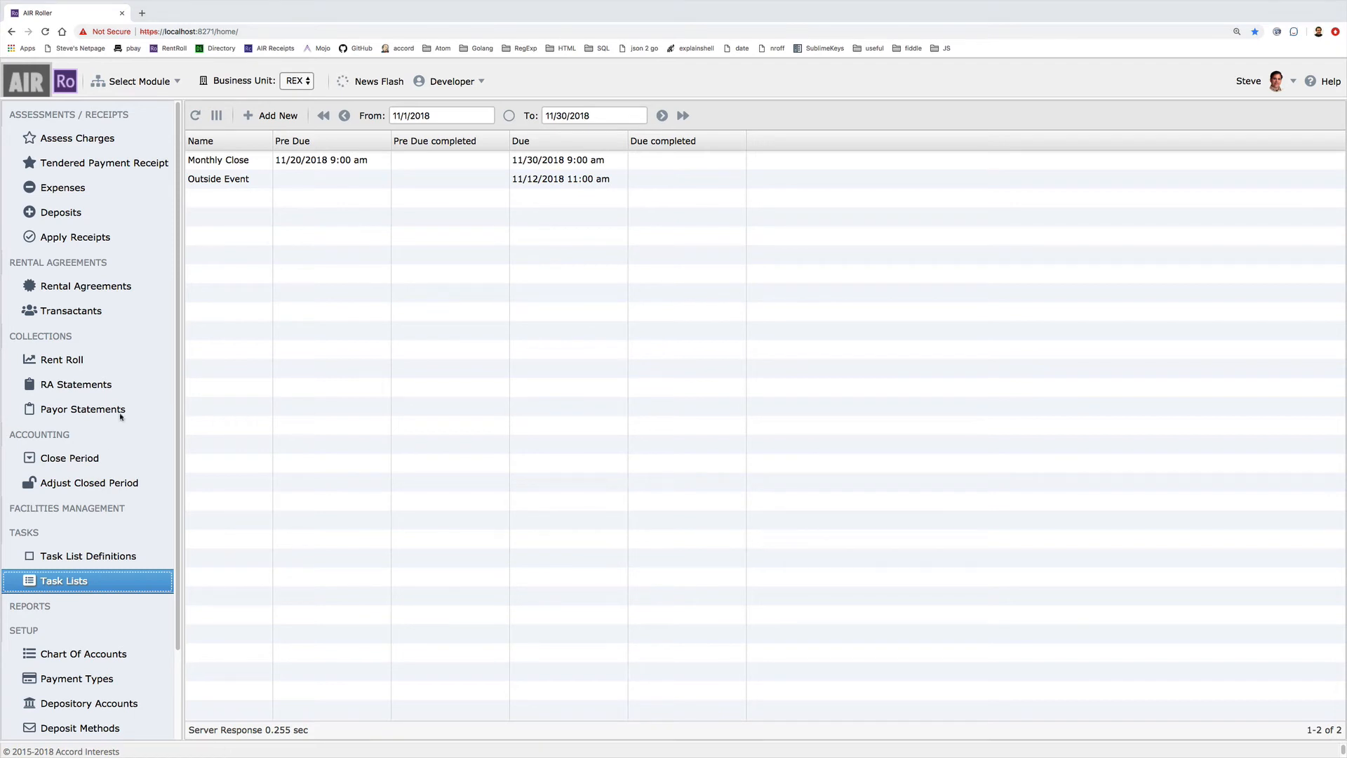
Add task 'Secure speaker wire and mic cables so no one trips over them' to Outside Event, no pre-due date
left_click(109, 558)
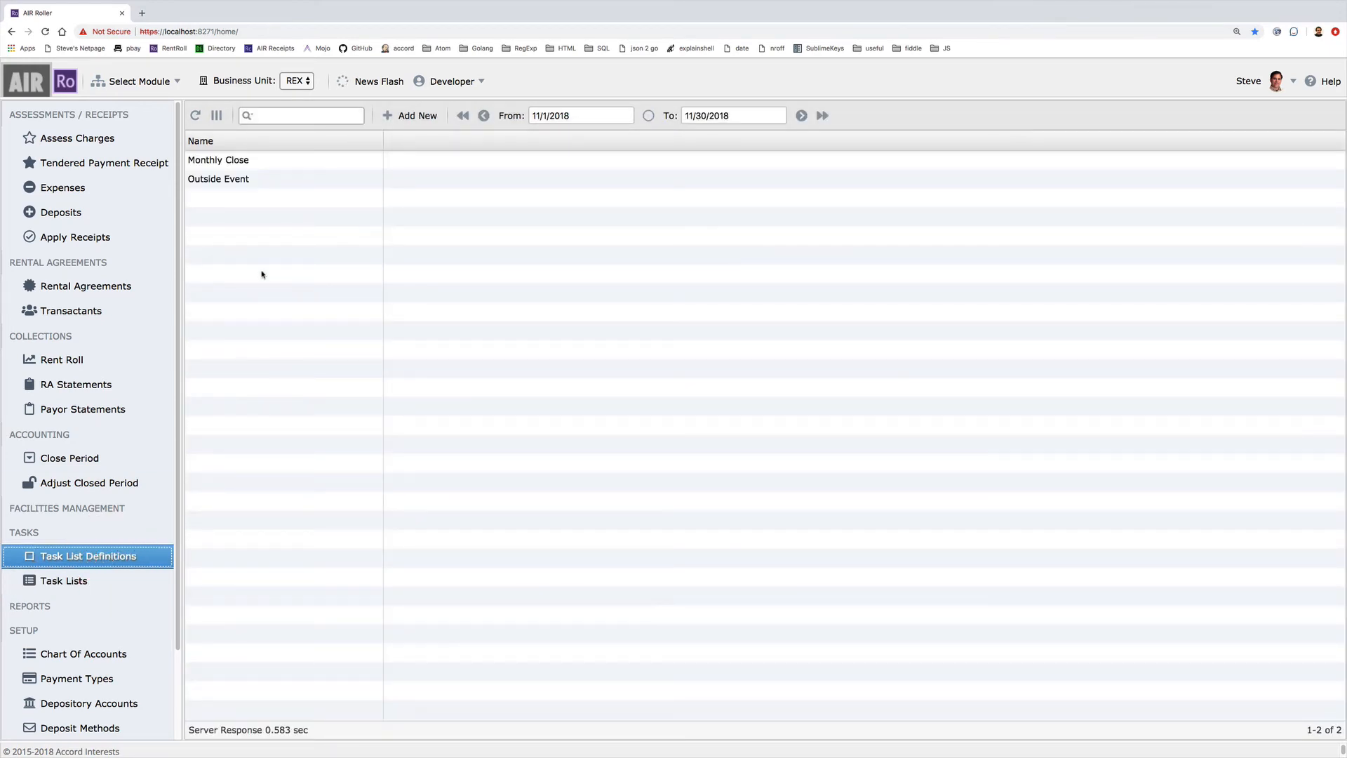
left_click(229, 181)
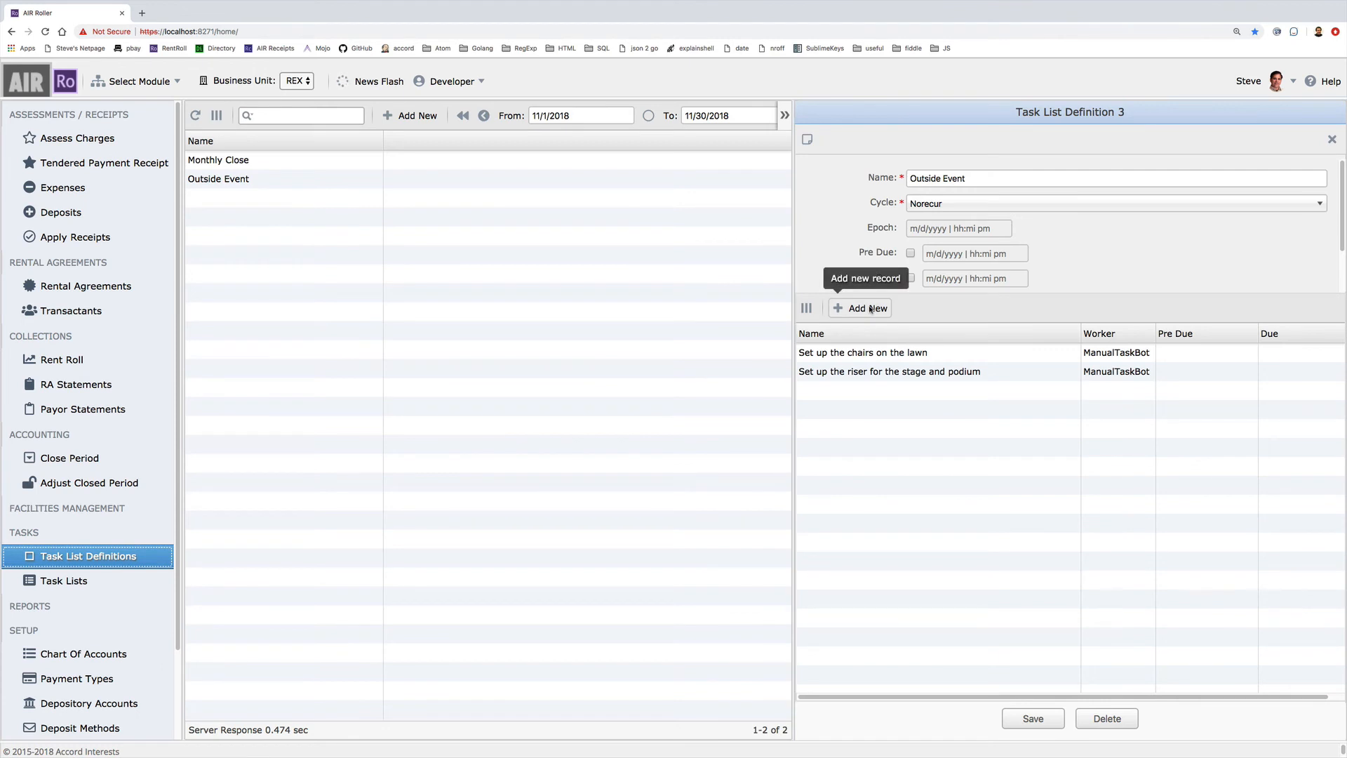
left_click(869, 308)
left_click(1020, 369)
type("Secure speaker wire and mic cables so no one trips over them")
left_click(988, 420)
left_click(1072, 678)
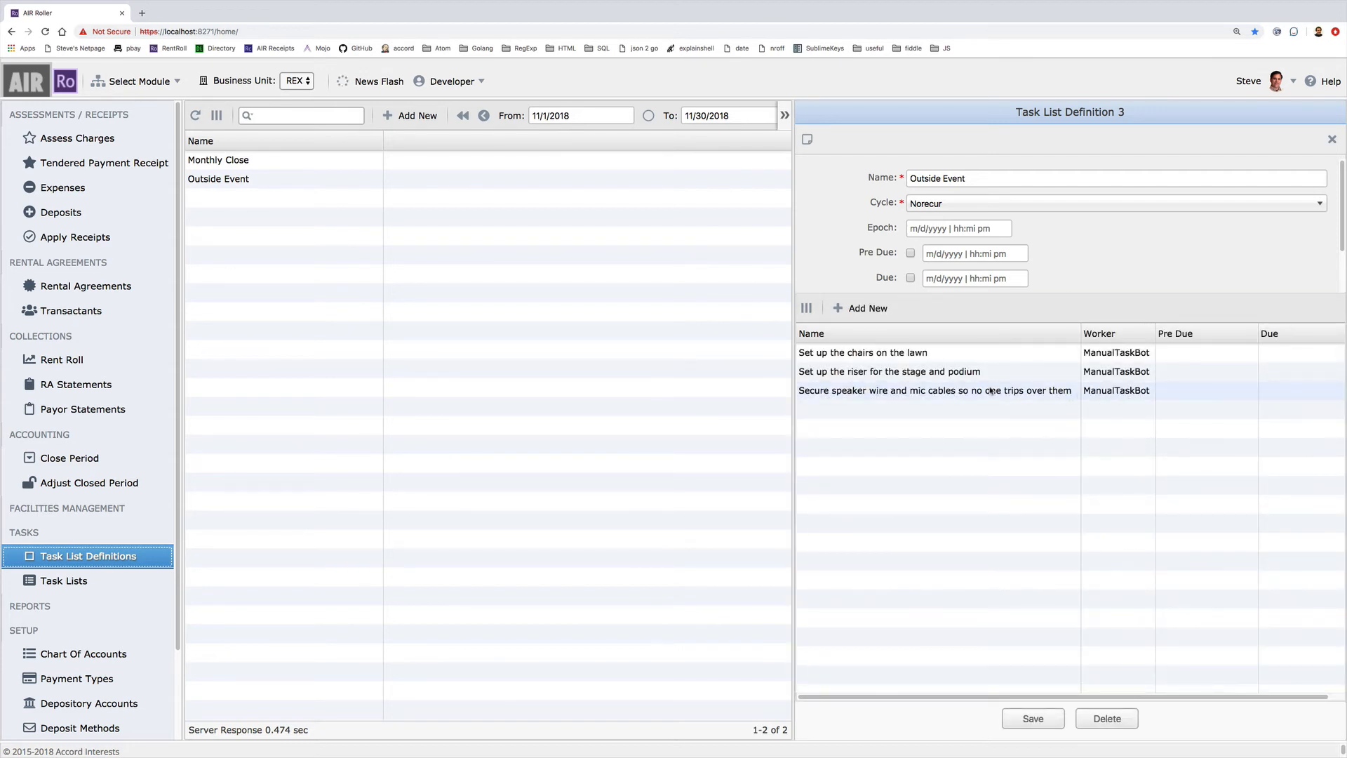
left_click(1030, 719)
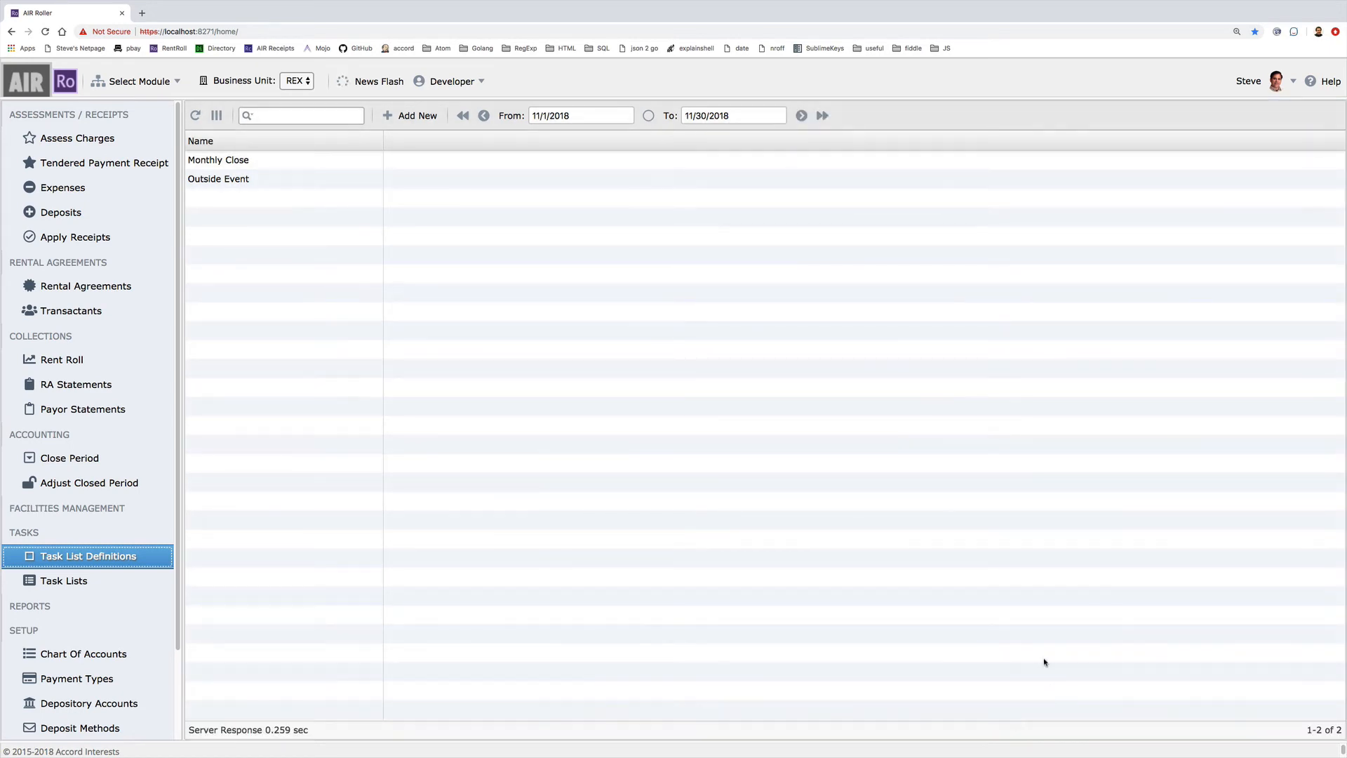
left_click(86, 581)
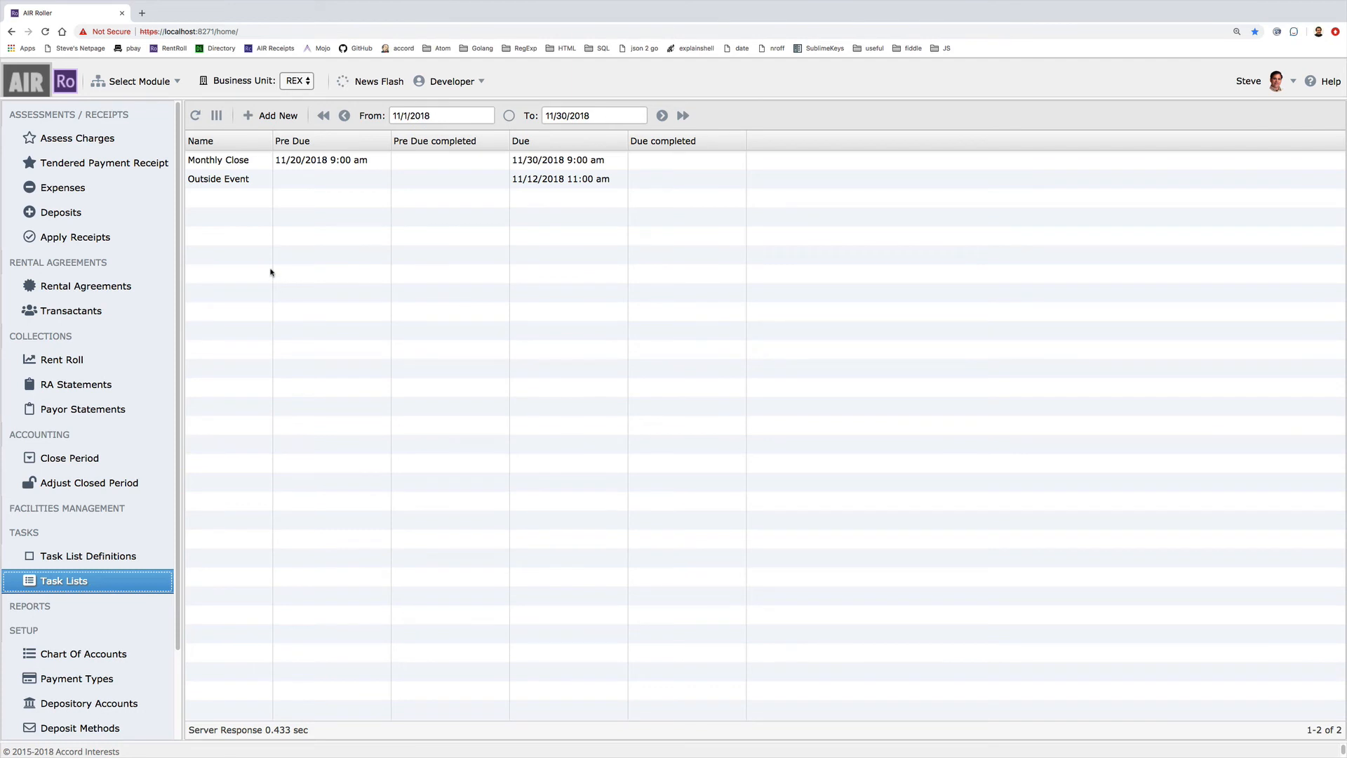
Create a new task list from the Outside Event definition and close the Task List 7 panel
left_click(259, 118)
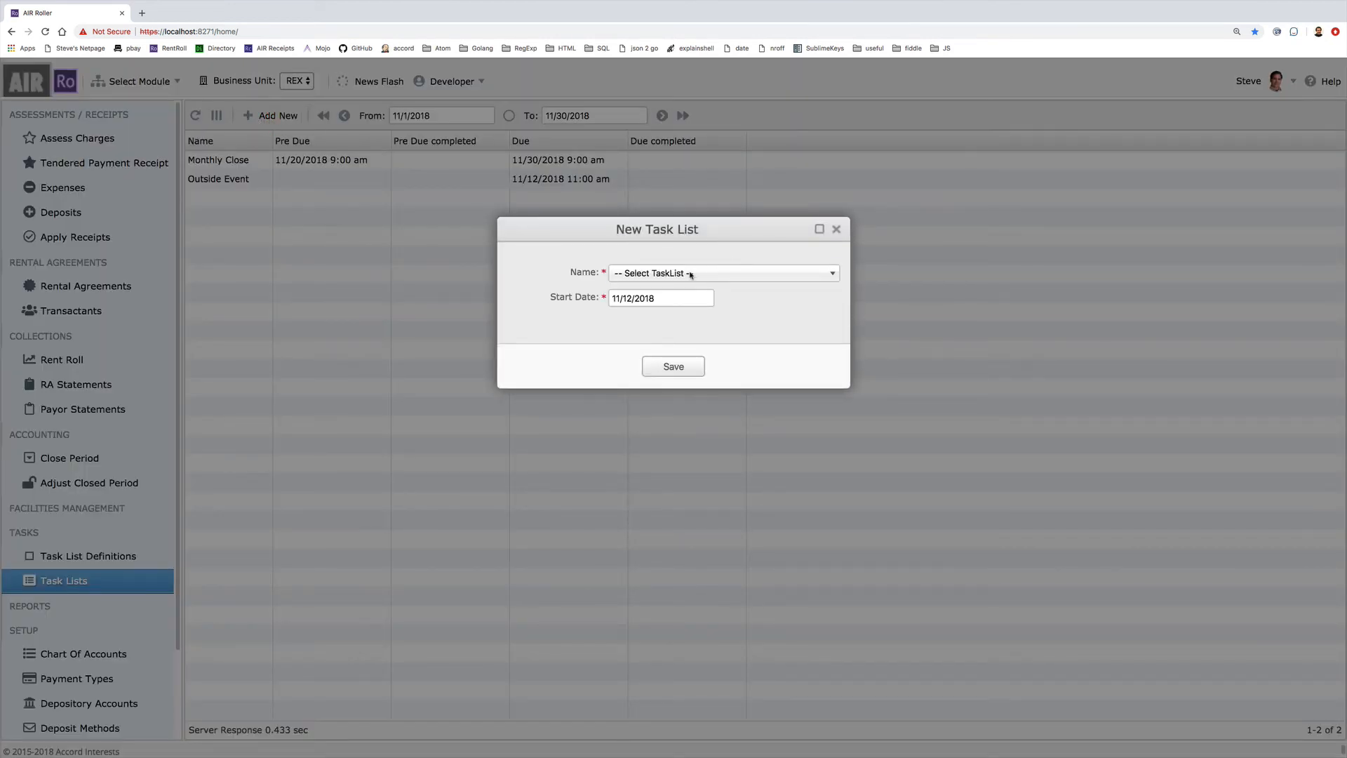
left_click(691, 275)
left_click(632, 351)
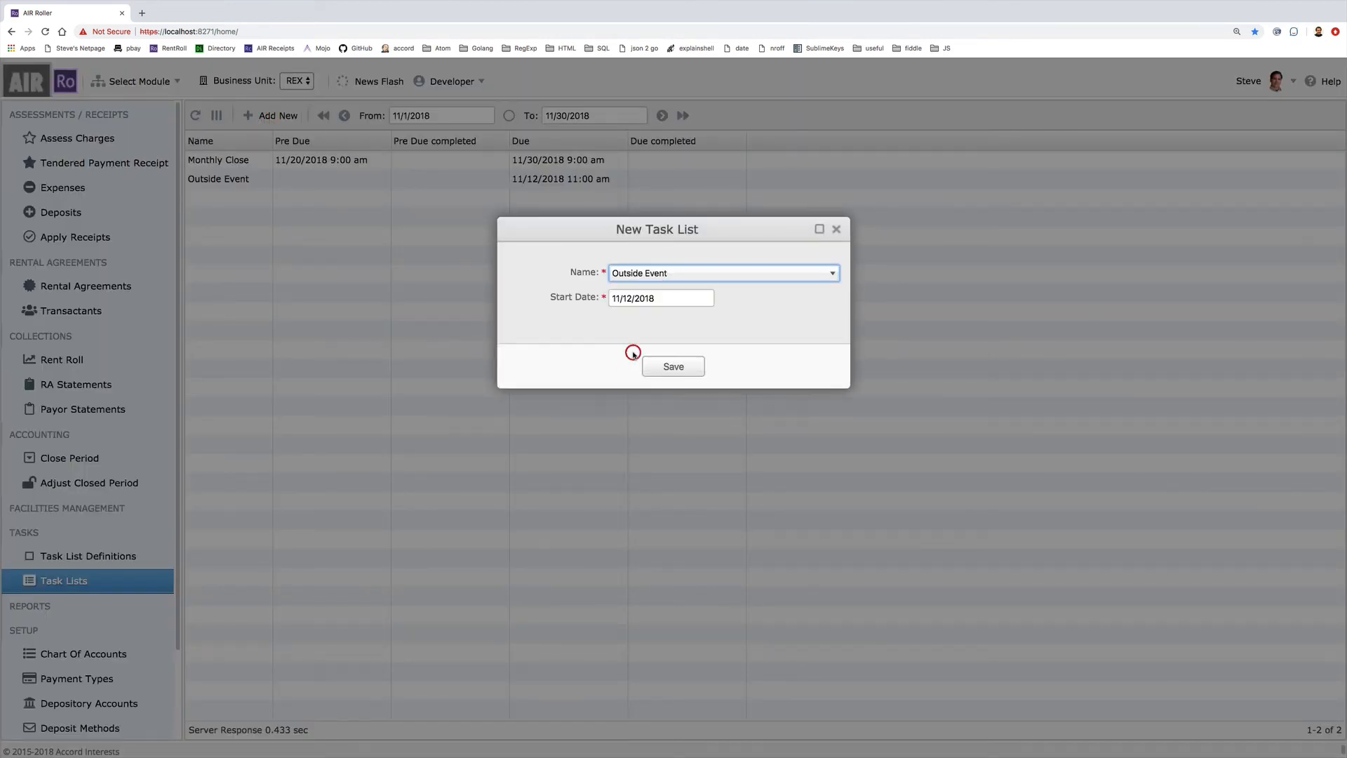
left_click(672, 366)
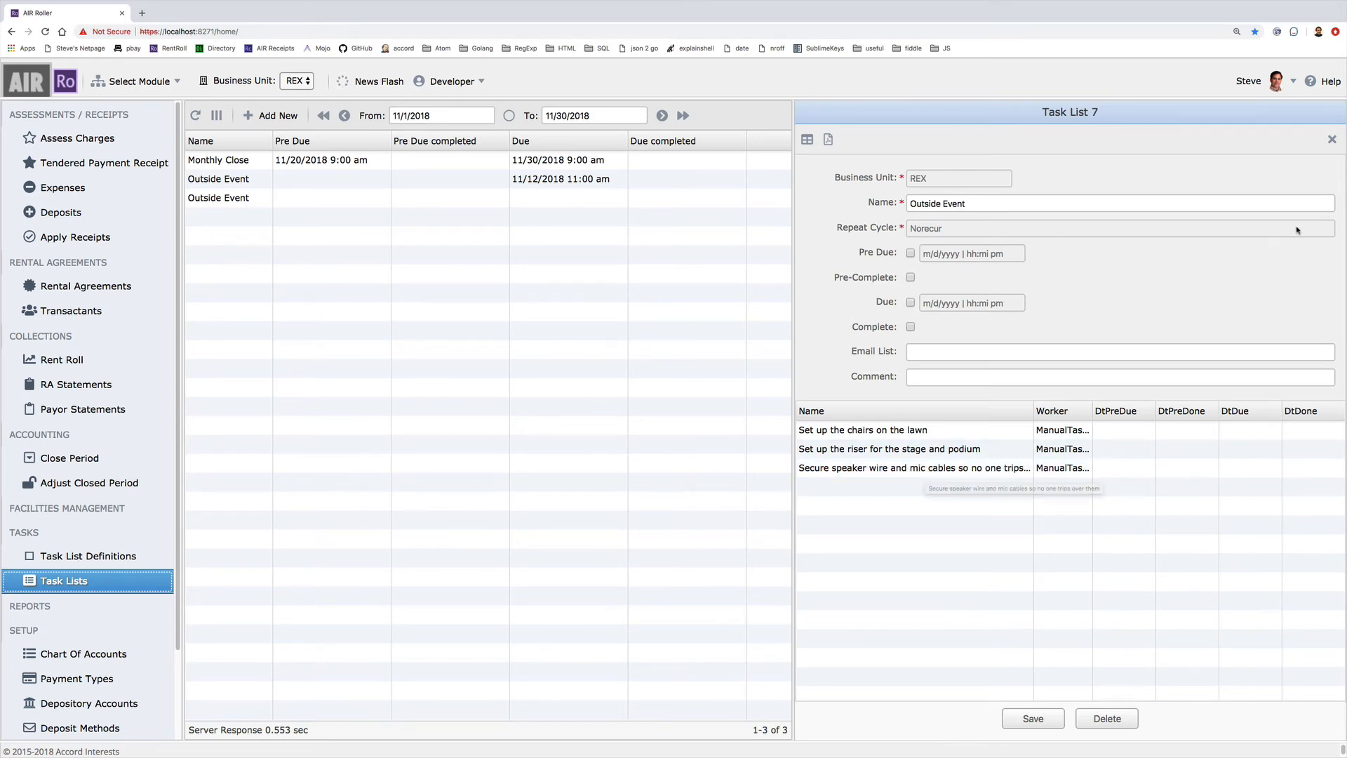
left_click(1332, 139)
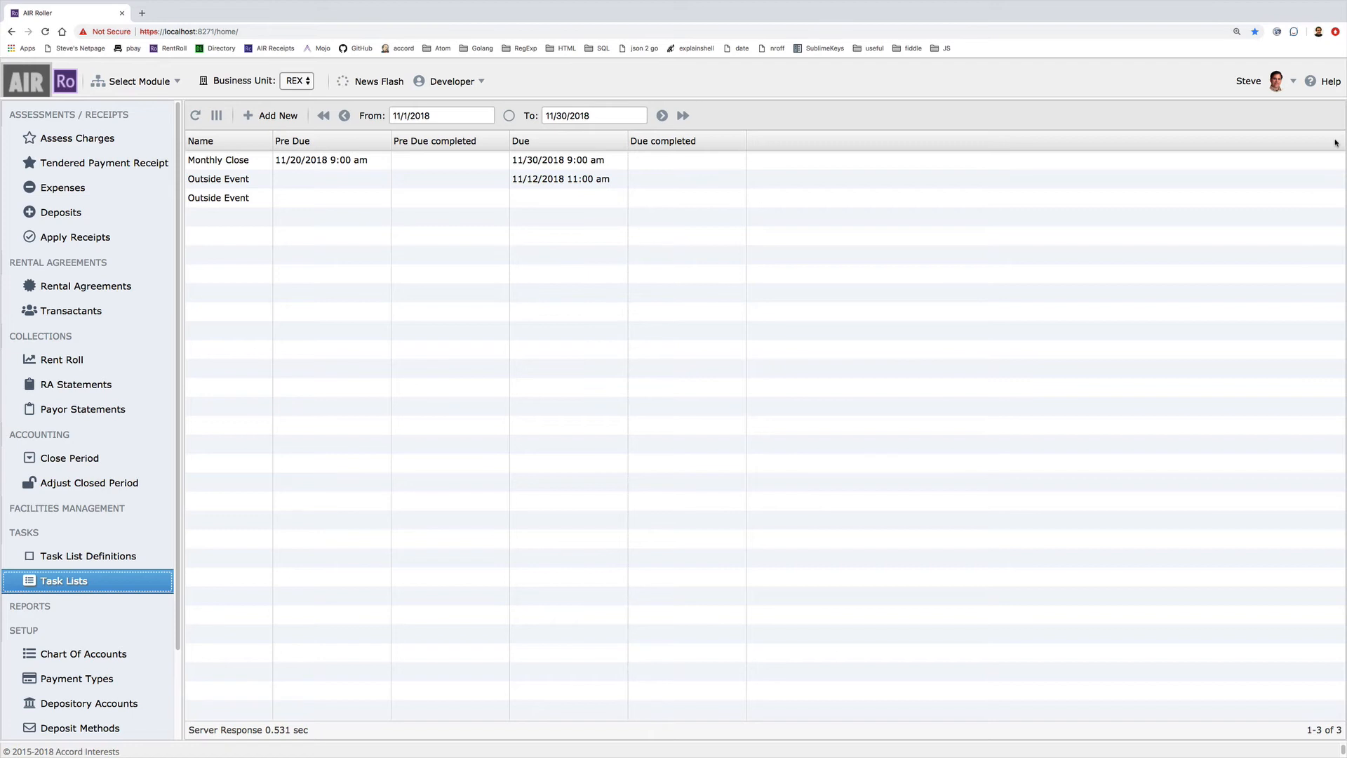
Open the Monthly Close entry under Task List Definitions to view its details
left_click(88, 557)
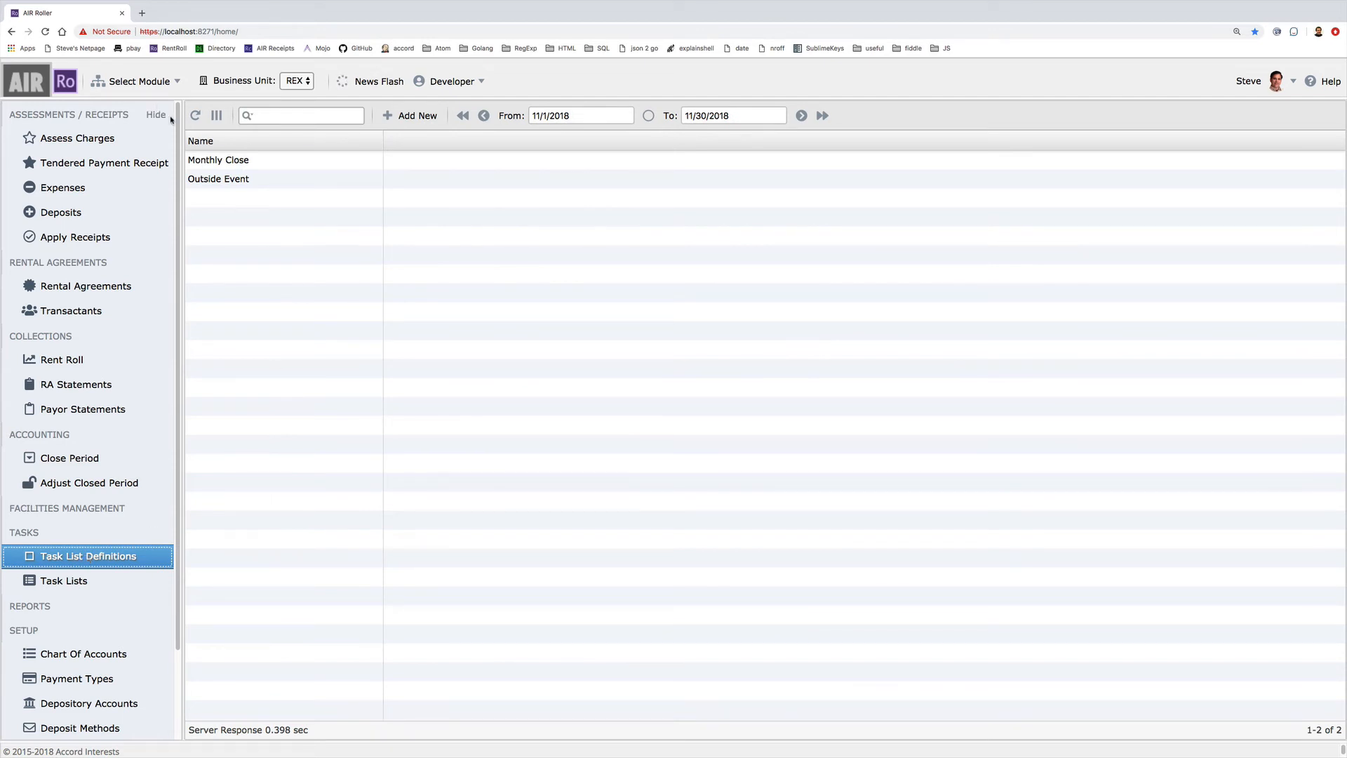
left_click(226, 161)
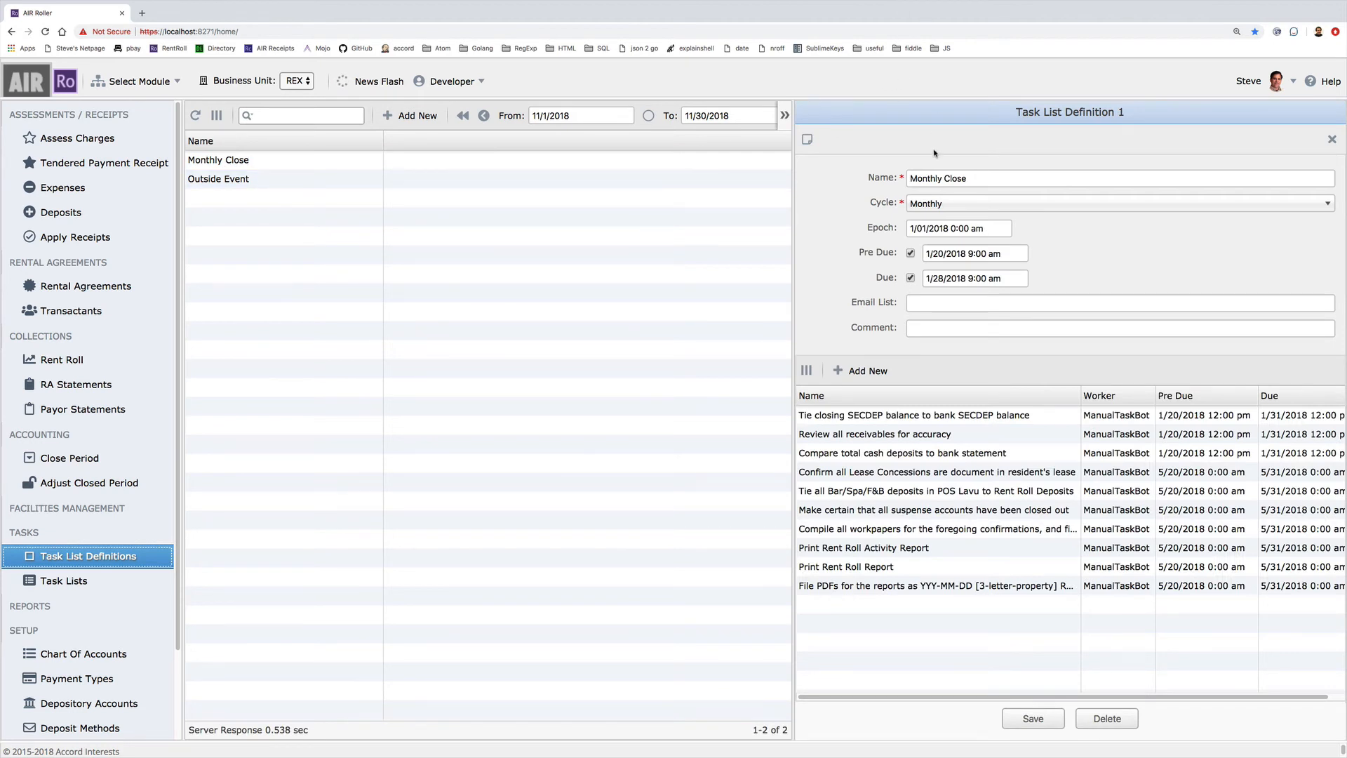
Change the Monthly Close pre-due time to 1/20/2018 2:00 pm
left_click(971, 254)
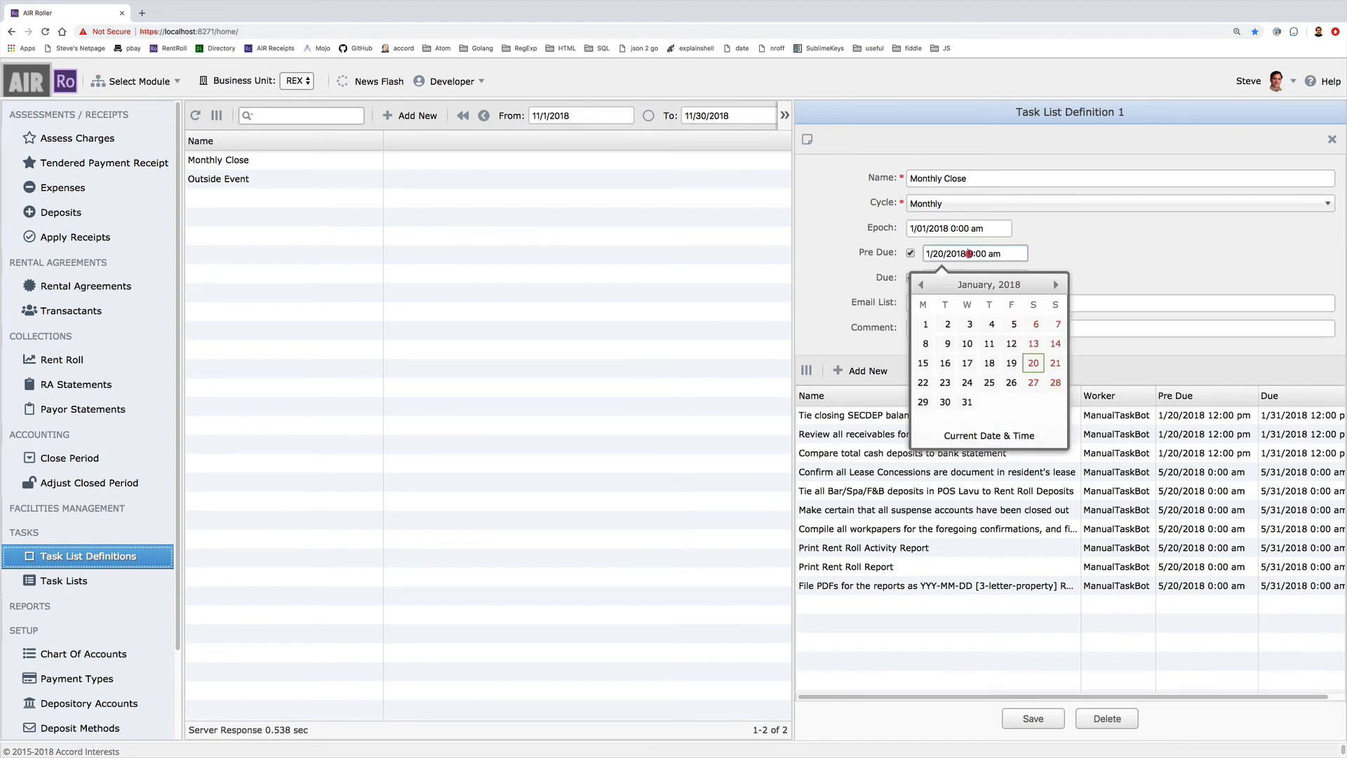
double_click(971, 254)
type("2")
double_click(991, 254)
type("p")
left_click(1060, 243)
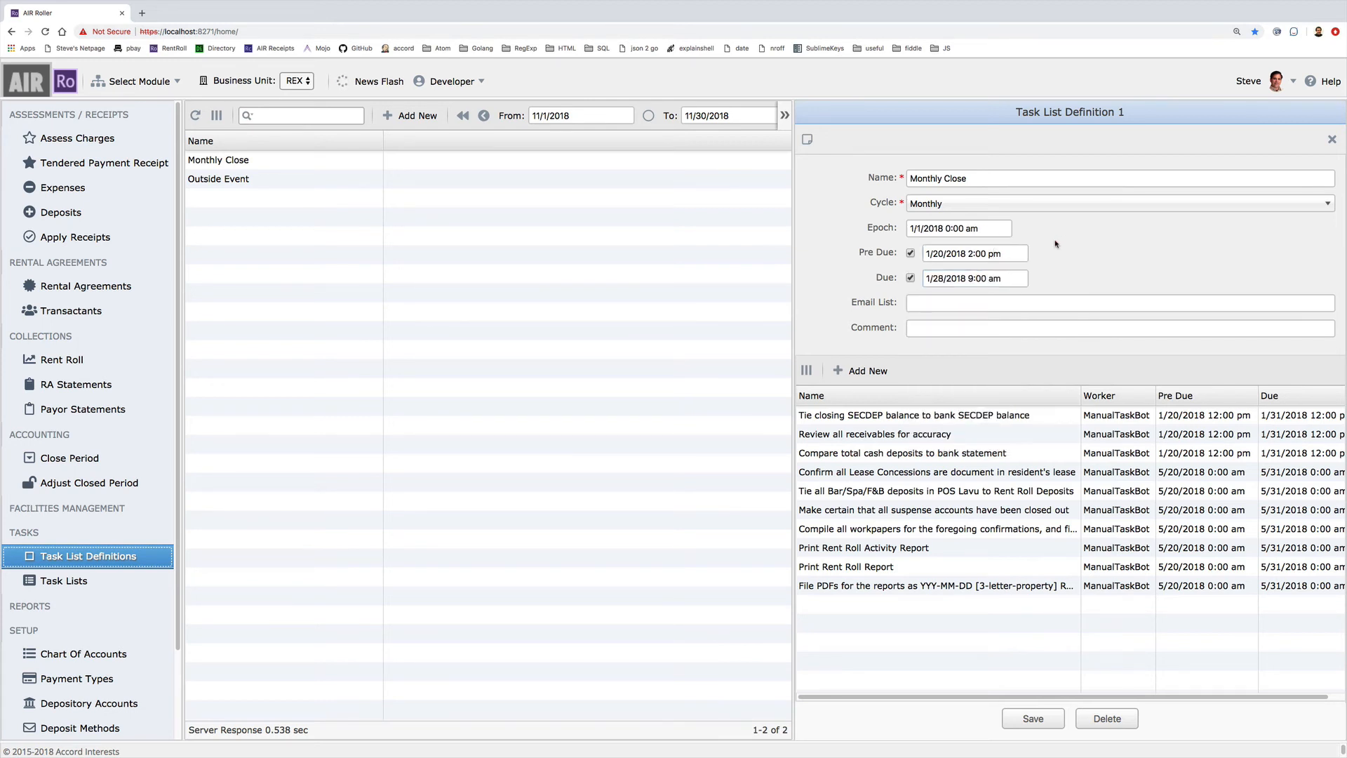
Change the Monthly Close due date from the 28th to 1/31/2018
left_click(940, 279)
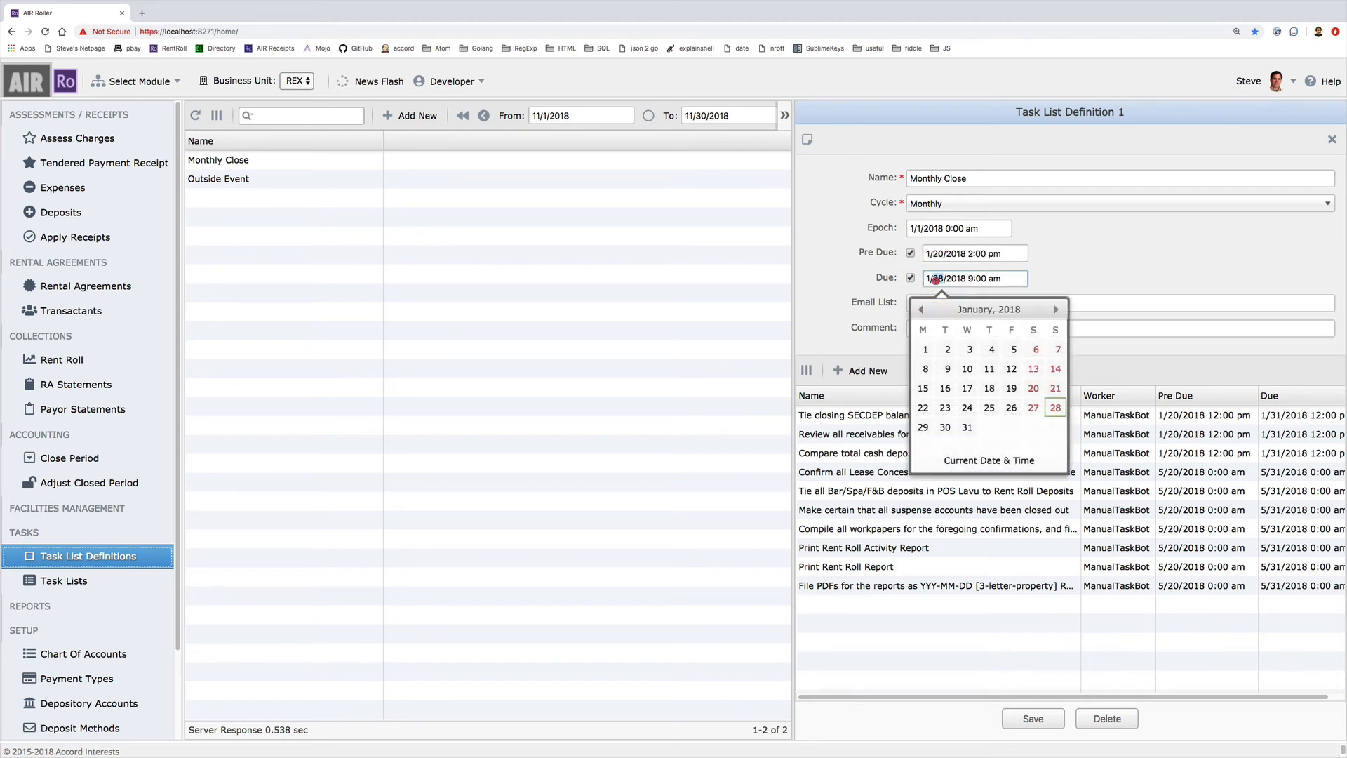
type("31")
left_click(1044, 280)
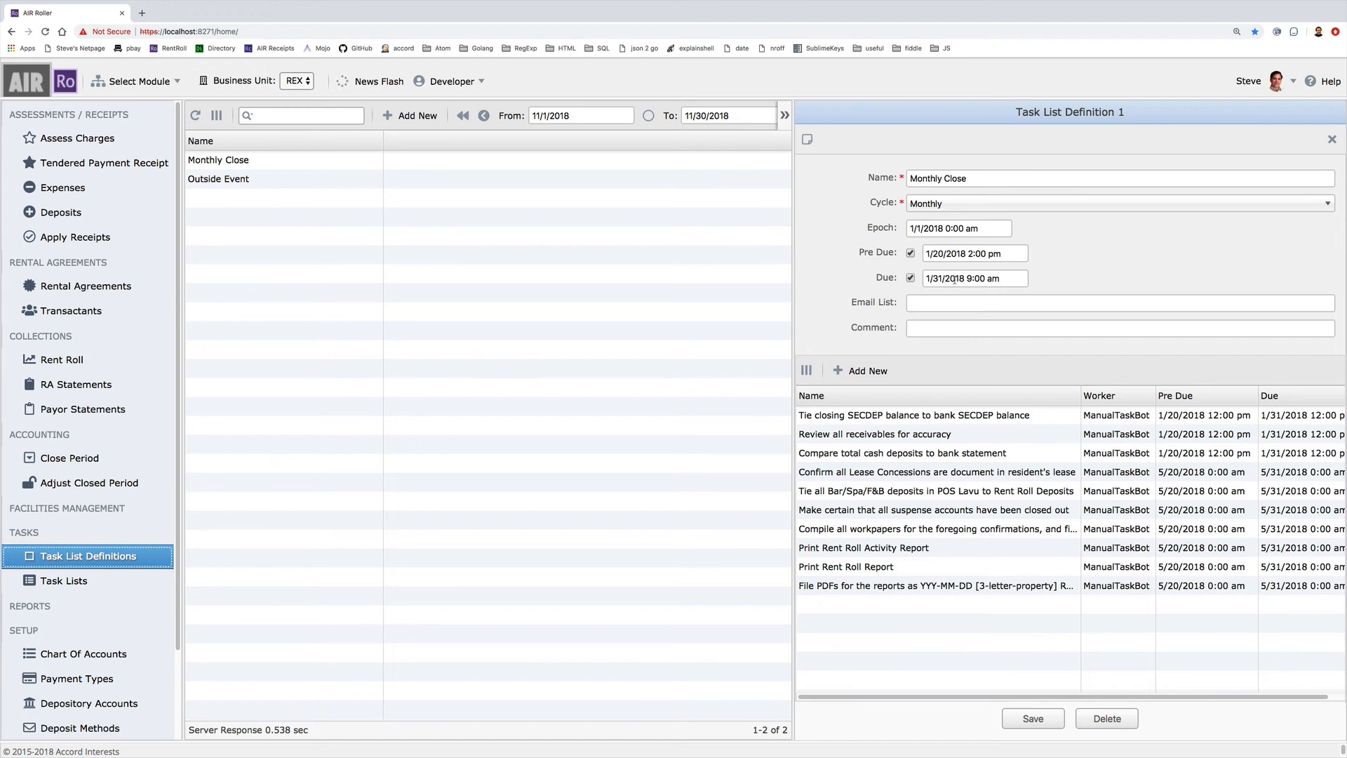
Set the Monthly Close due time to 1/31/2018 2:00 pm in the picker
left_click(969, 279)
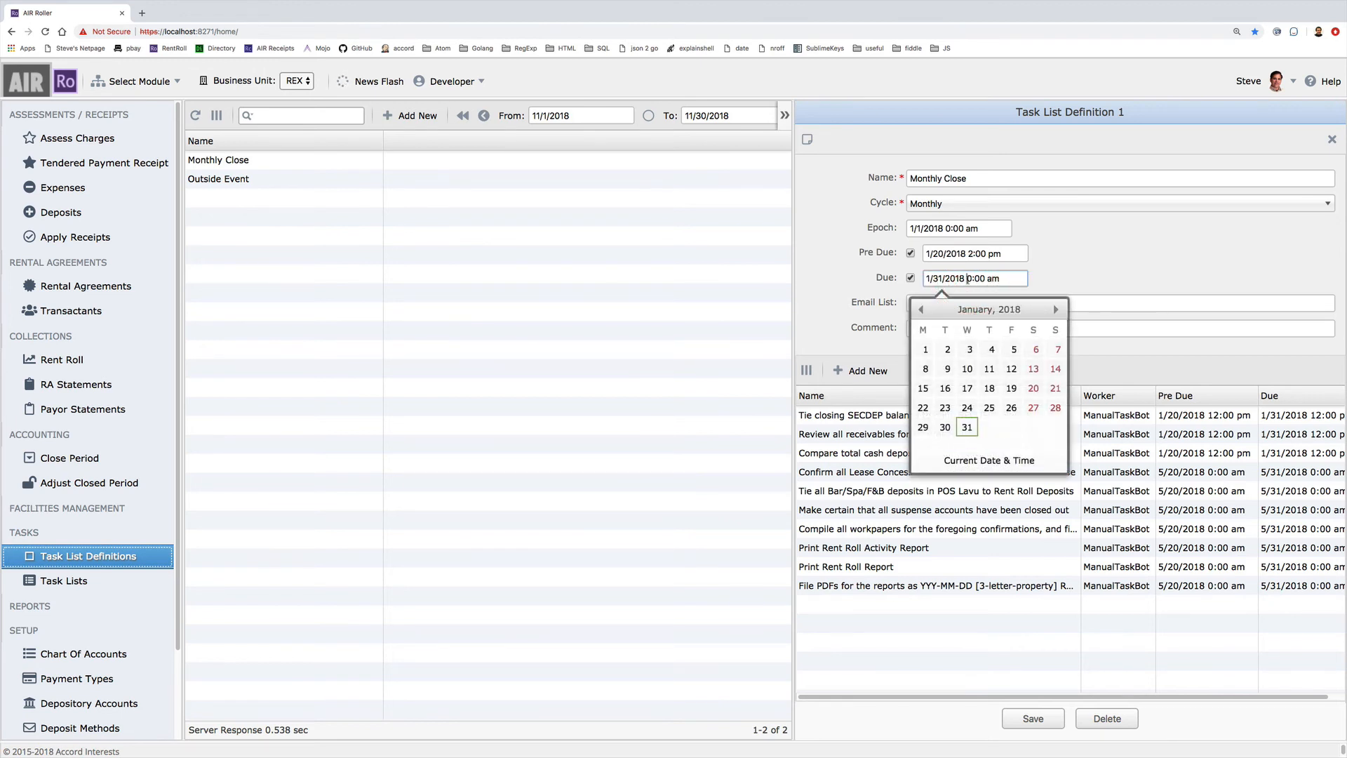
left_click(967, 427)
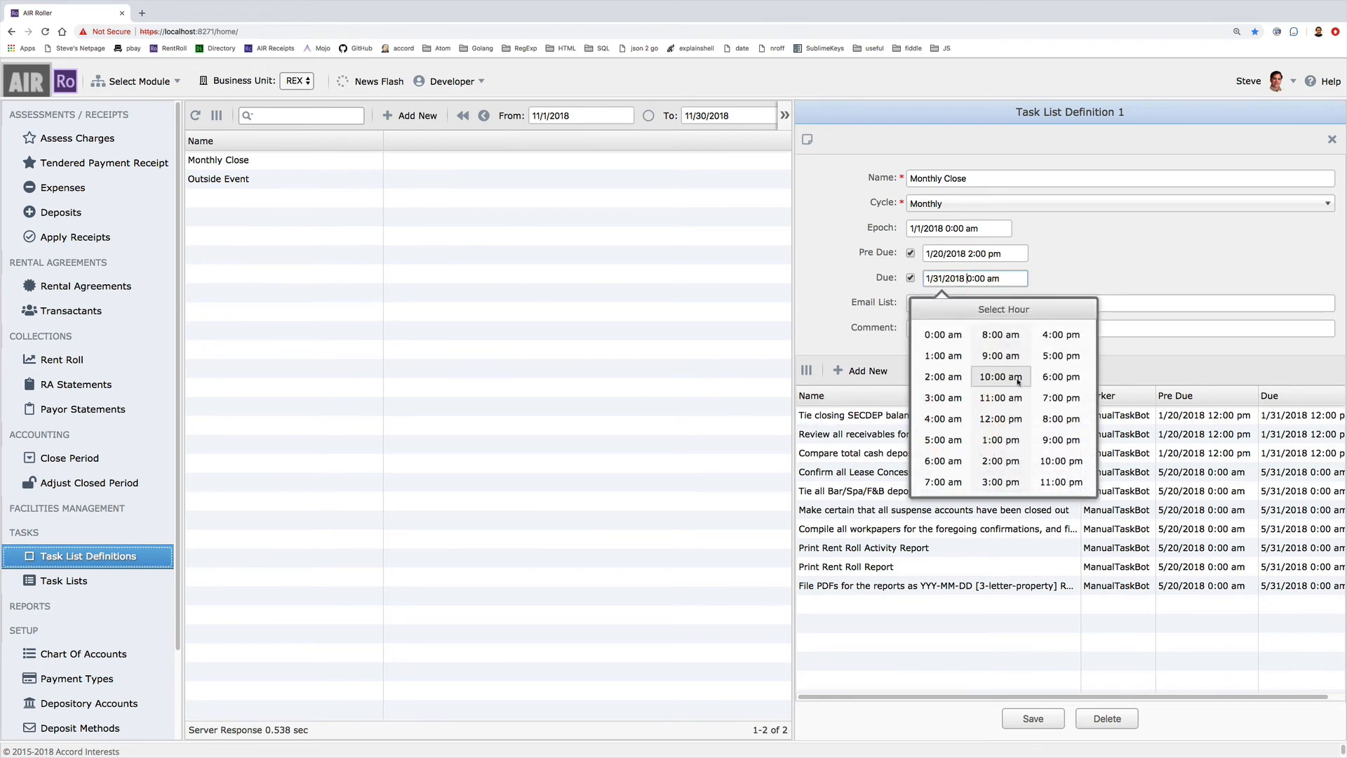
left_click(1009, 462)
left_click(962, 345)
left_click(1084, 269)
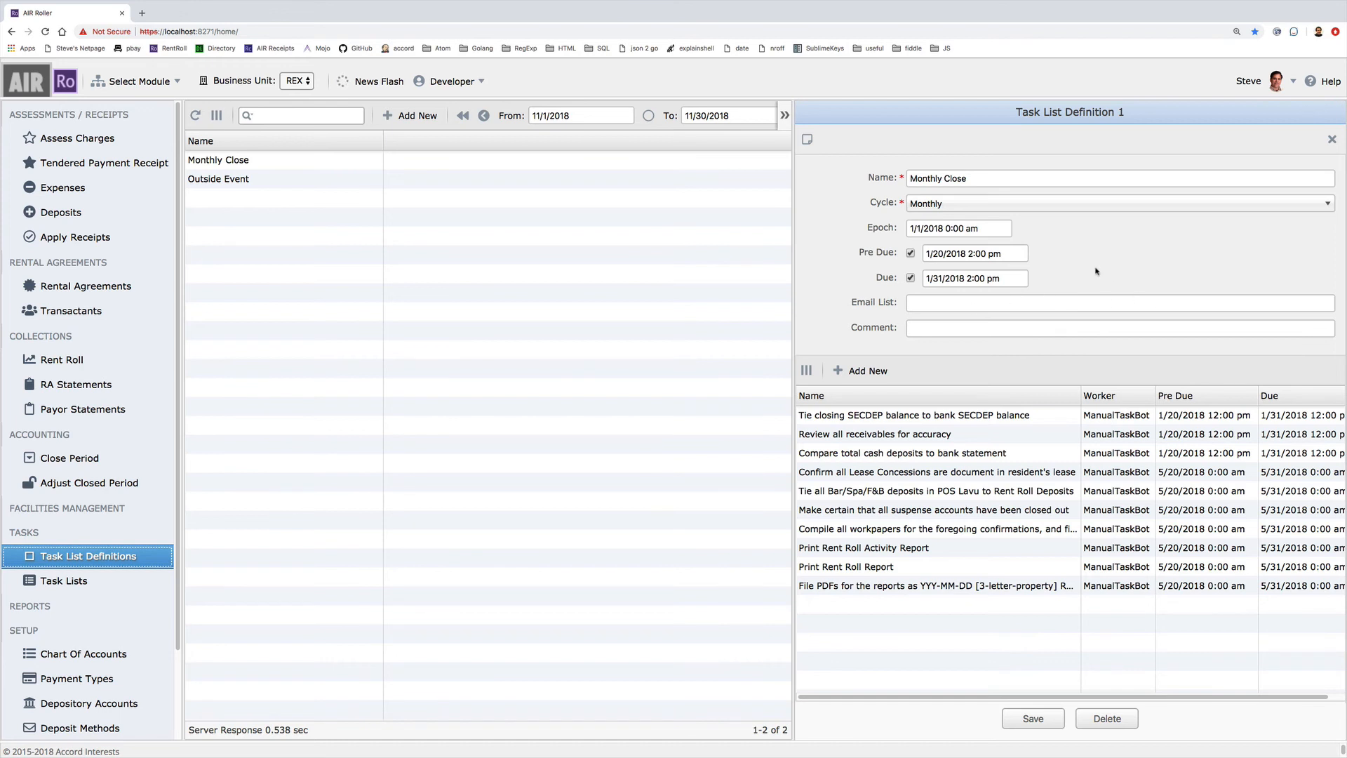
Enter recipient addresses in the Email List, then clear the field so it stays empty
left_click(917, 302)
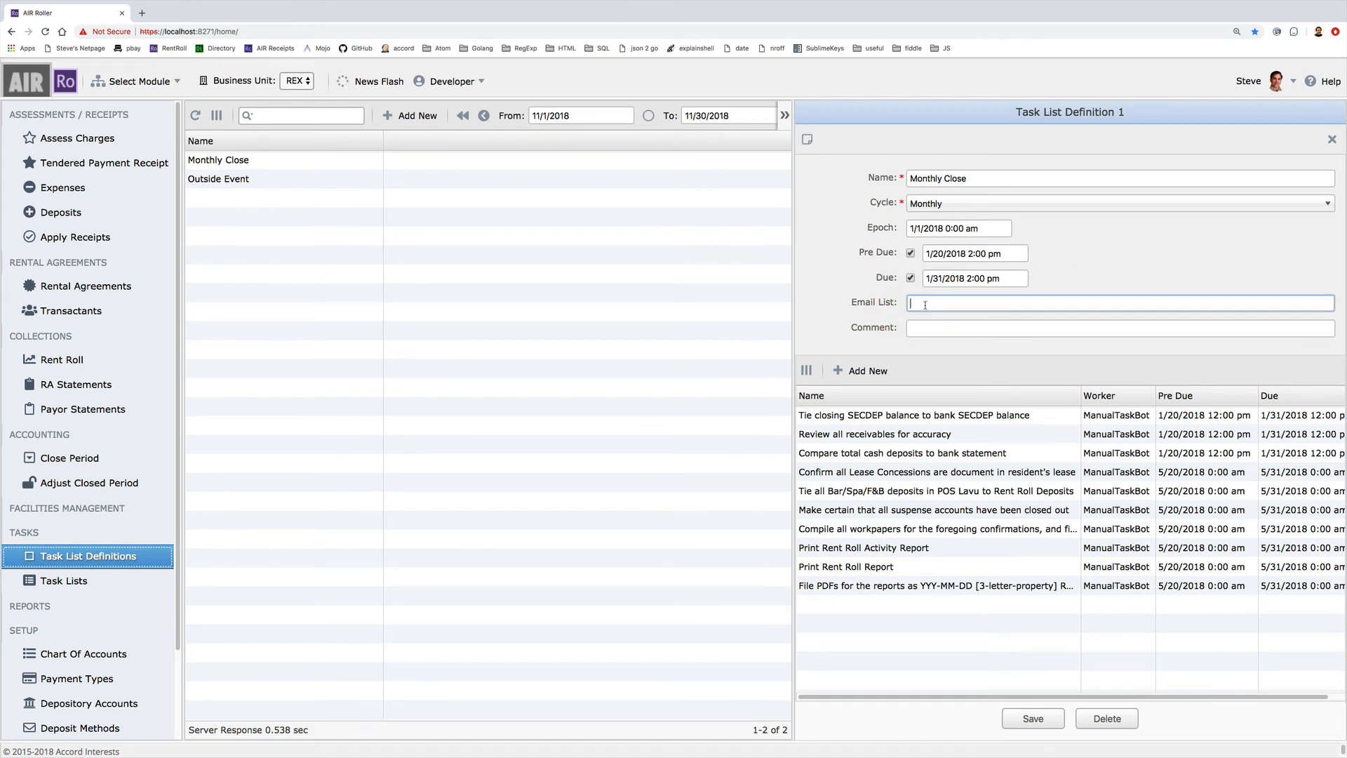
type("bill@example.com, sue")
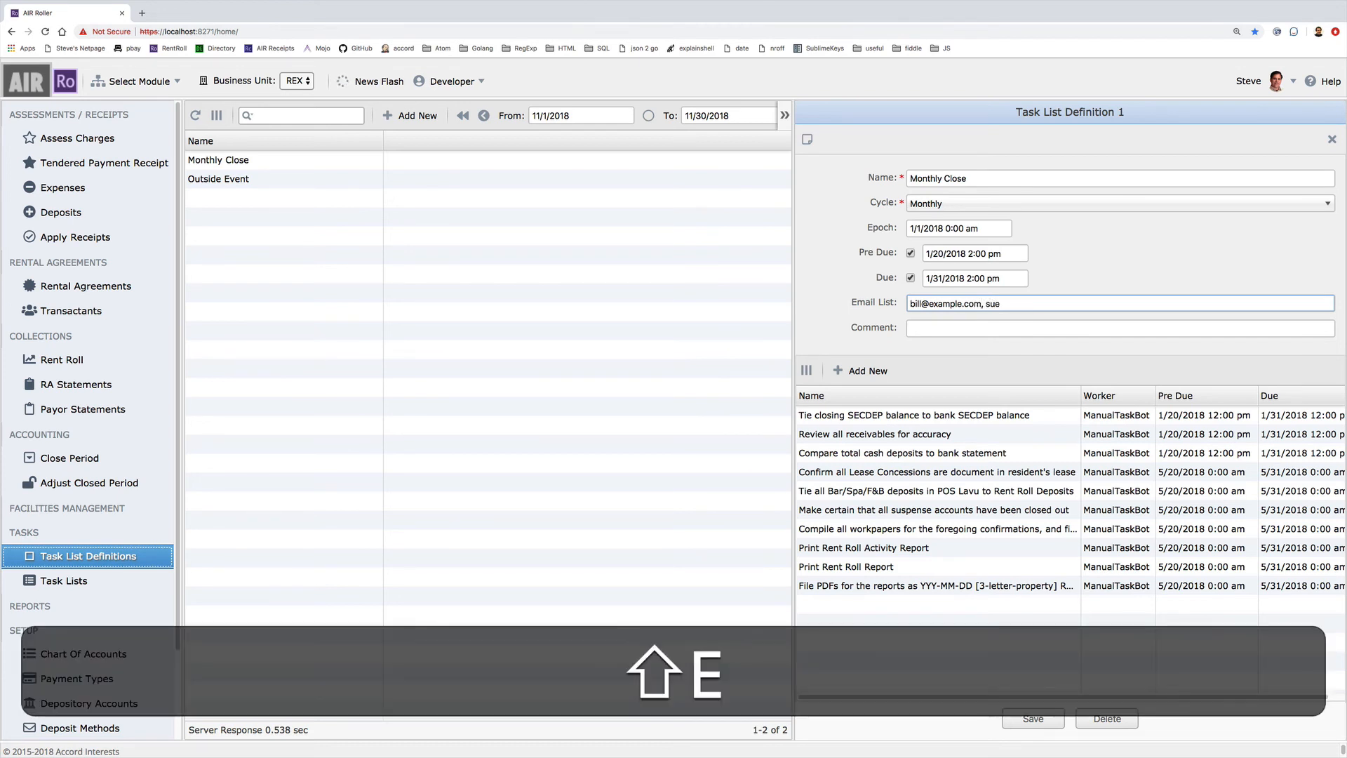
type("@example.c")
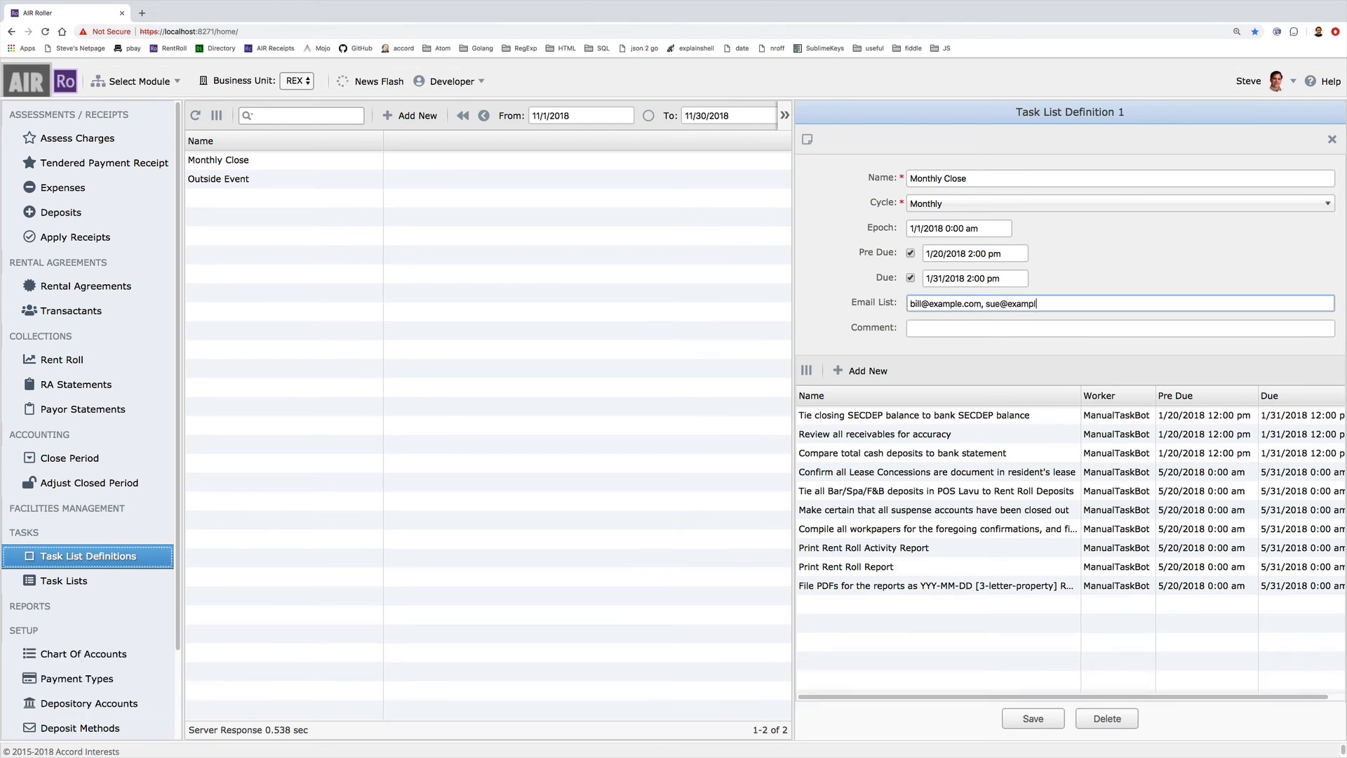
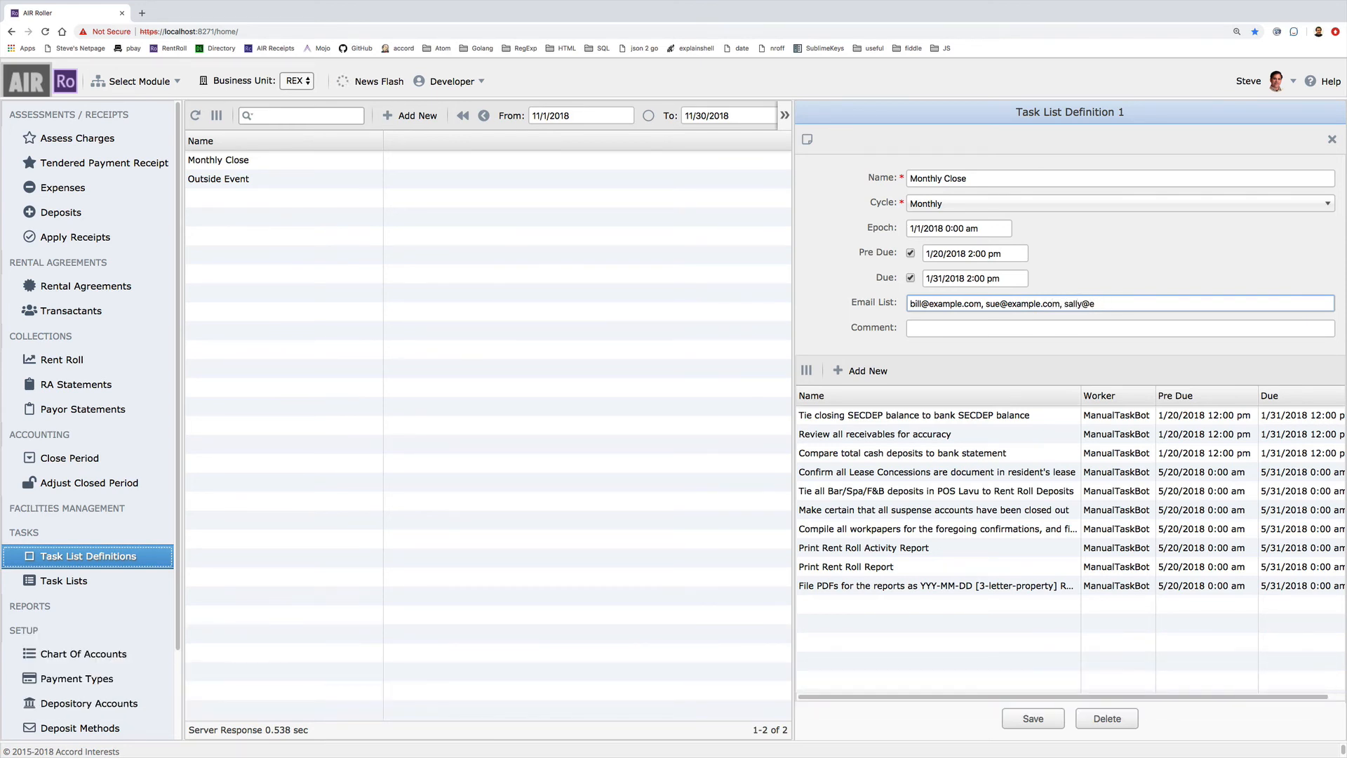
key("shift+super+Left")
key("shift+super+Delete")
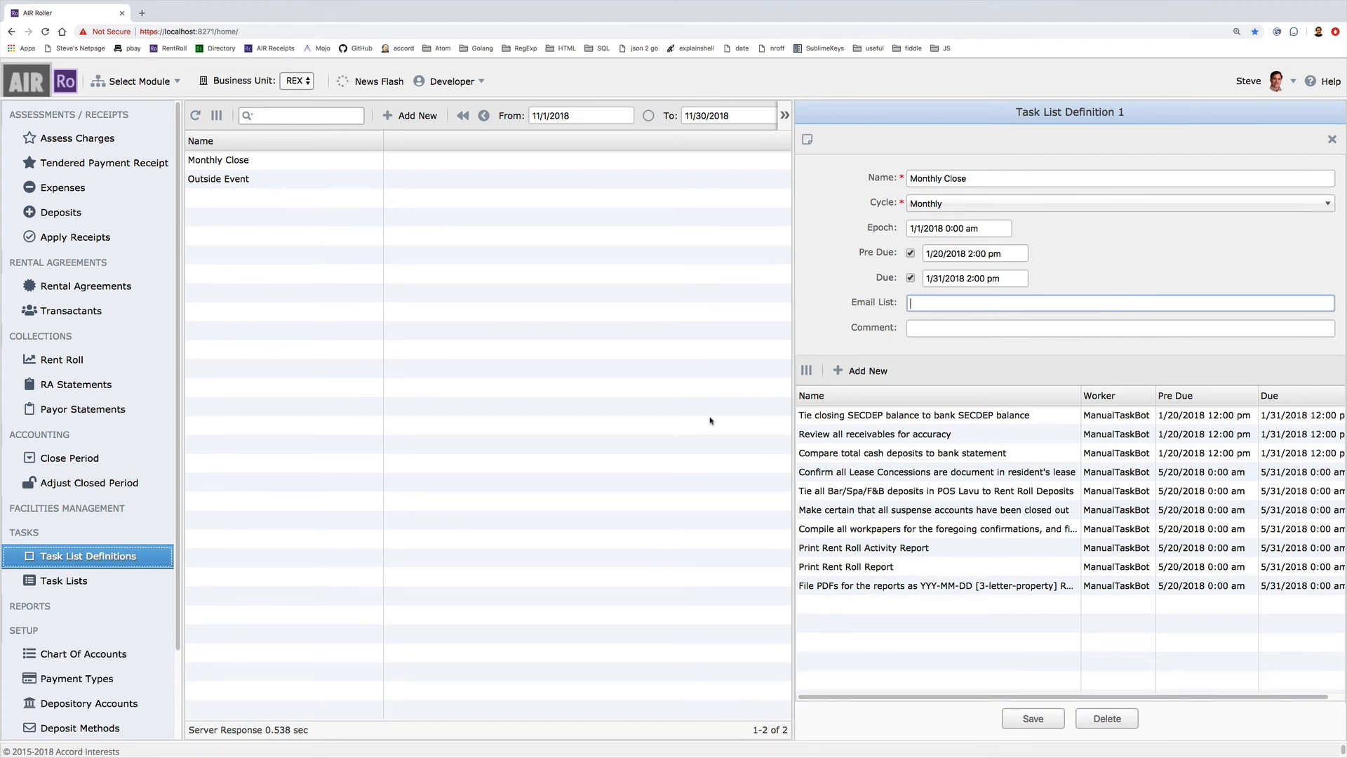
left_click(1015, 415)
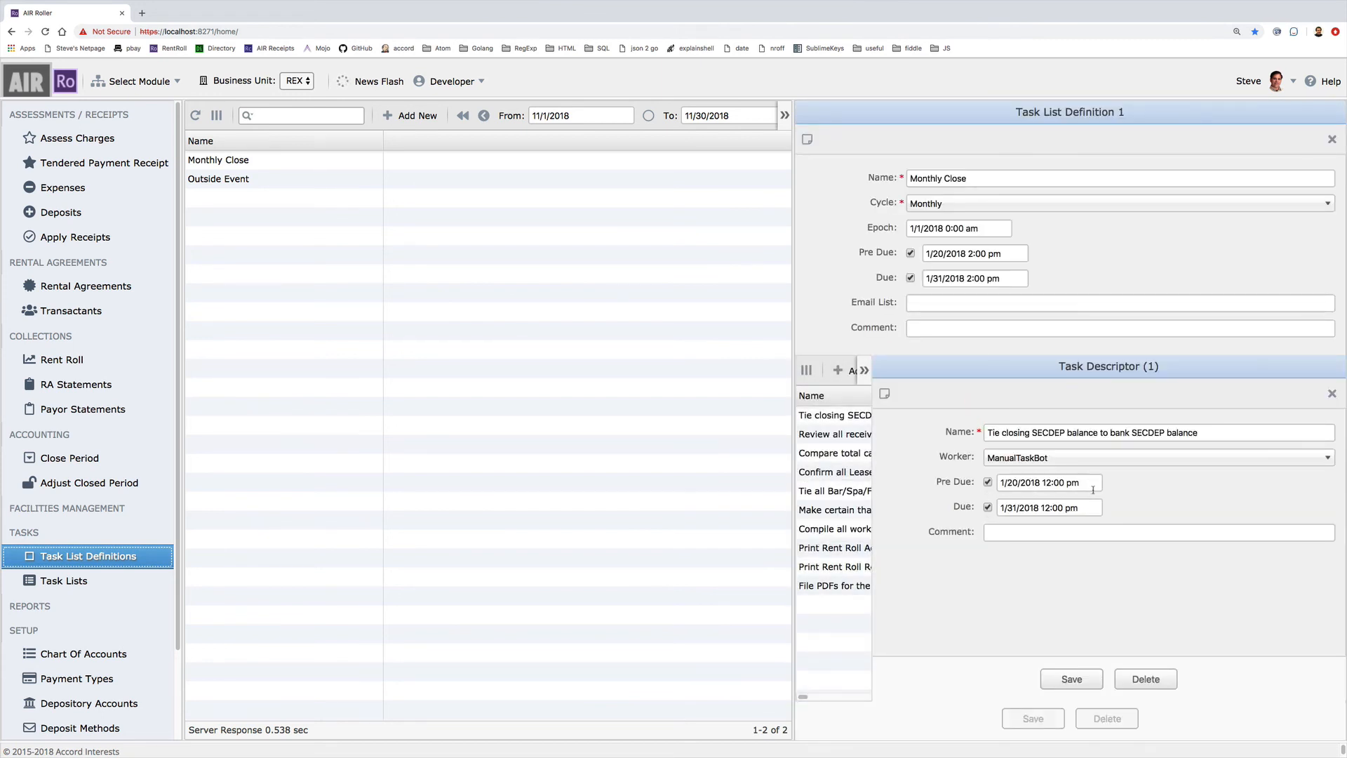
Set the first task's due to 1/28/2018 2:00 pm
double_click(1009, 507)
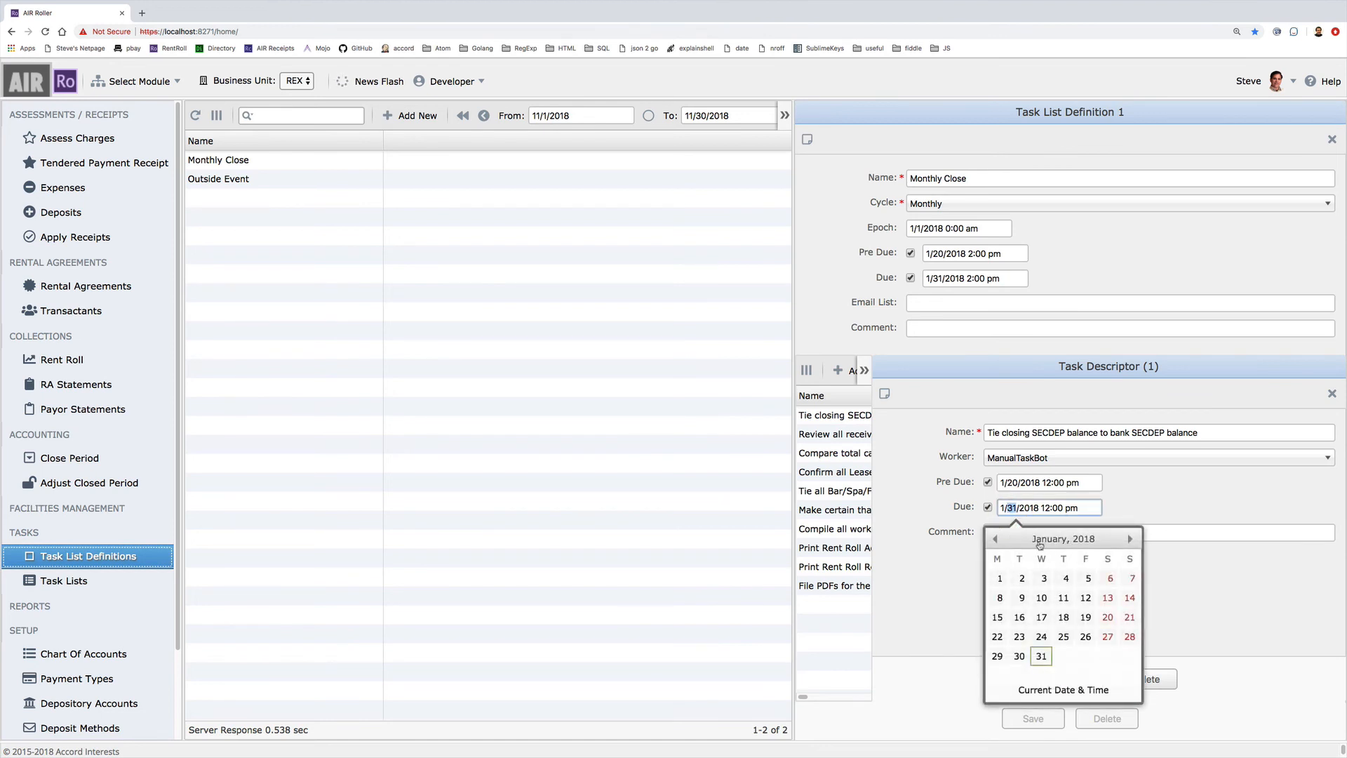
left_click(1130, 636)
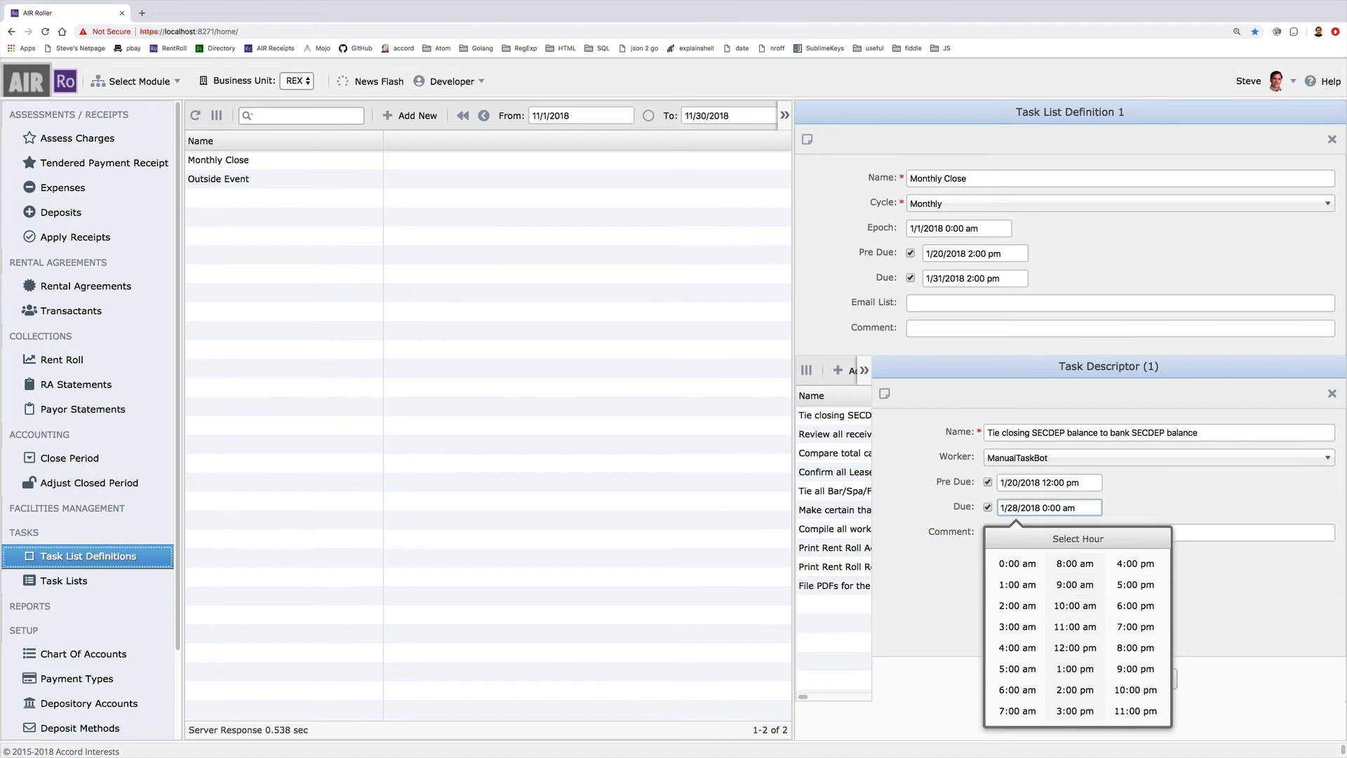
left_click(1331, 609)
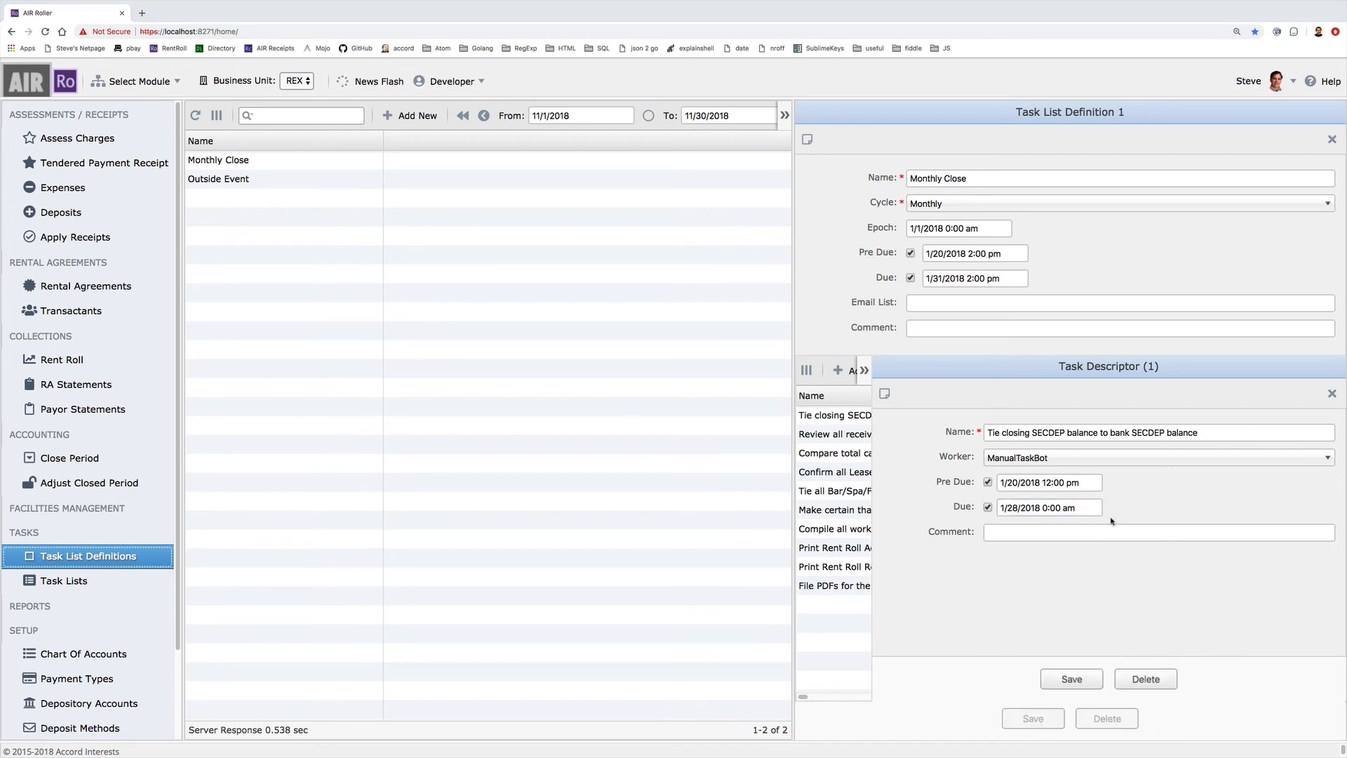
left_click(1044, 509)
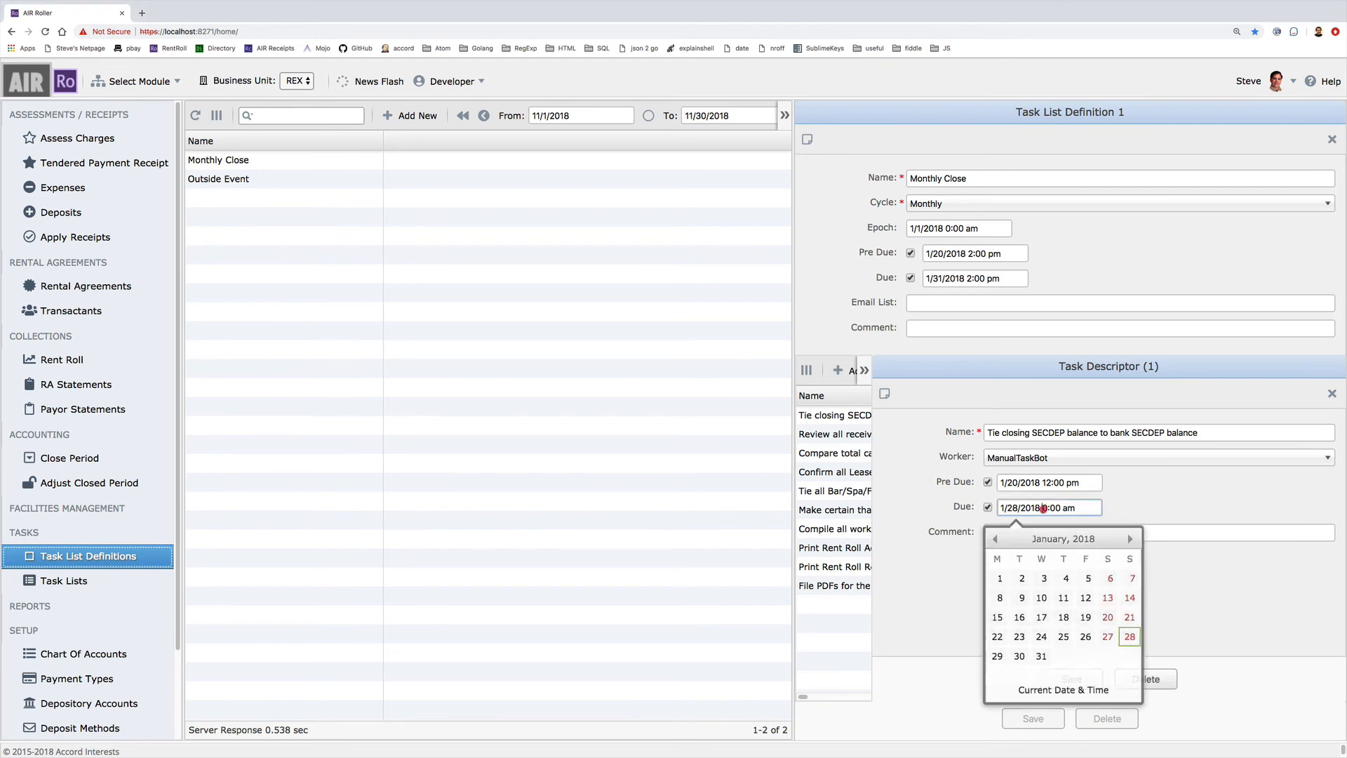
left_click_drag(1044, 508, 1047, 508)
type("2")
left_click(1065, 506)
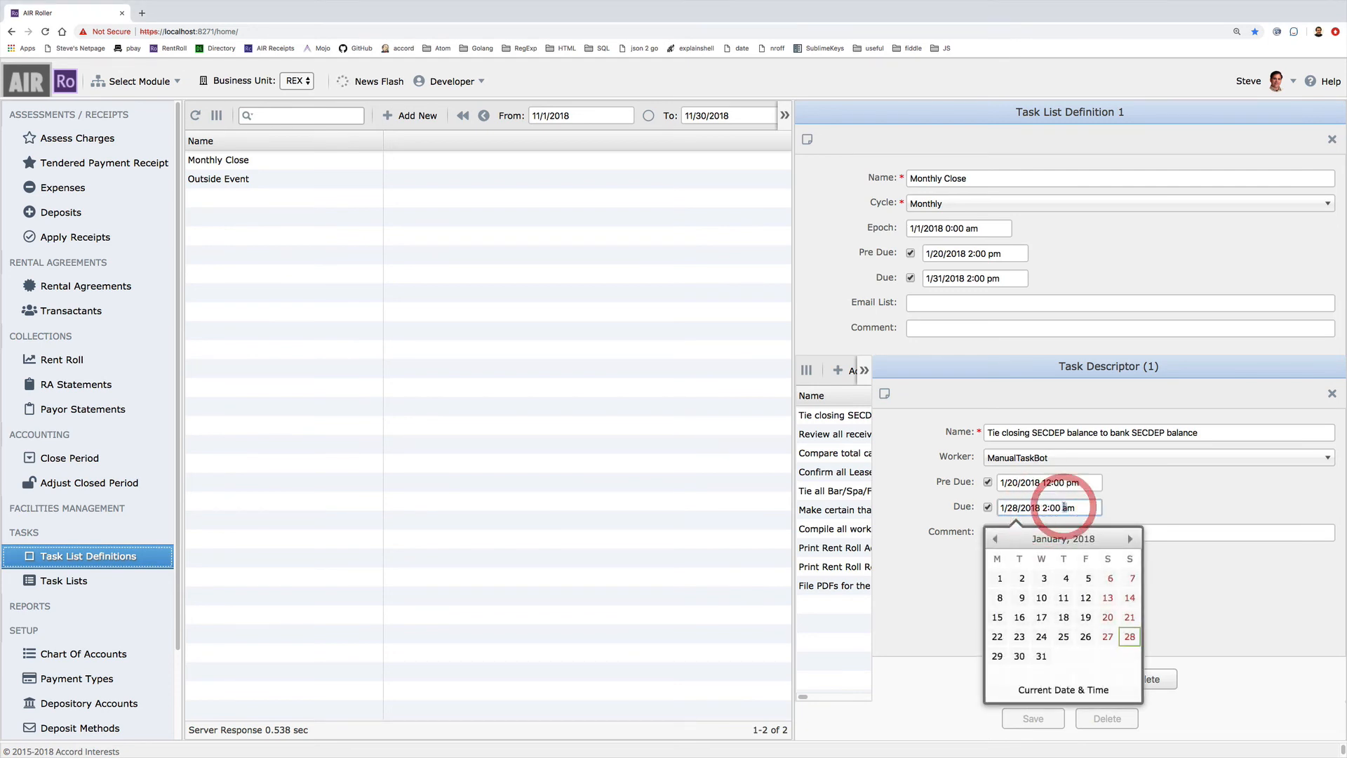
type("p")
Save the task, then save the Monthly Close definition
left_click(1152, 494)
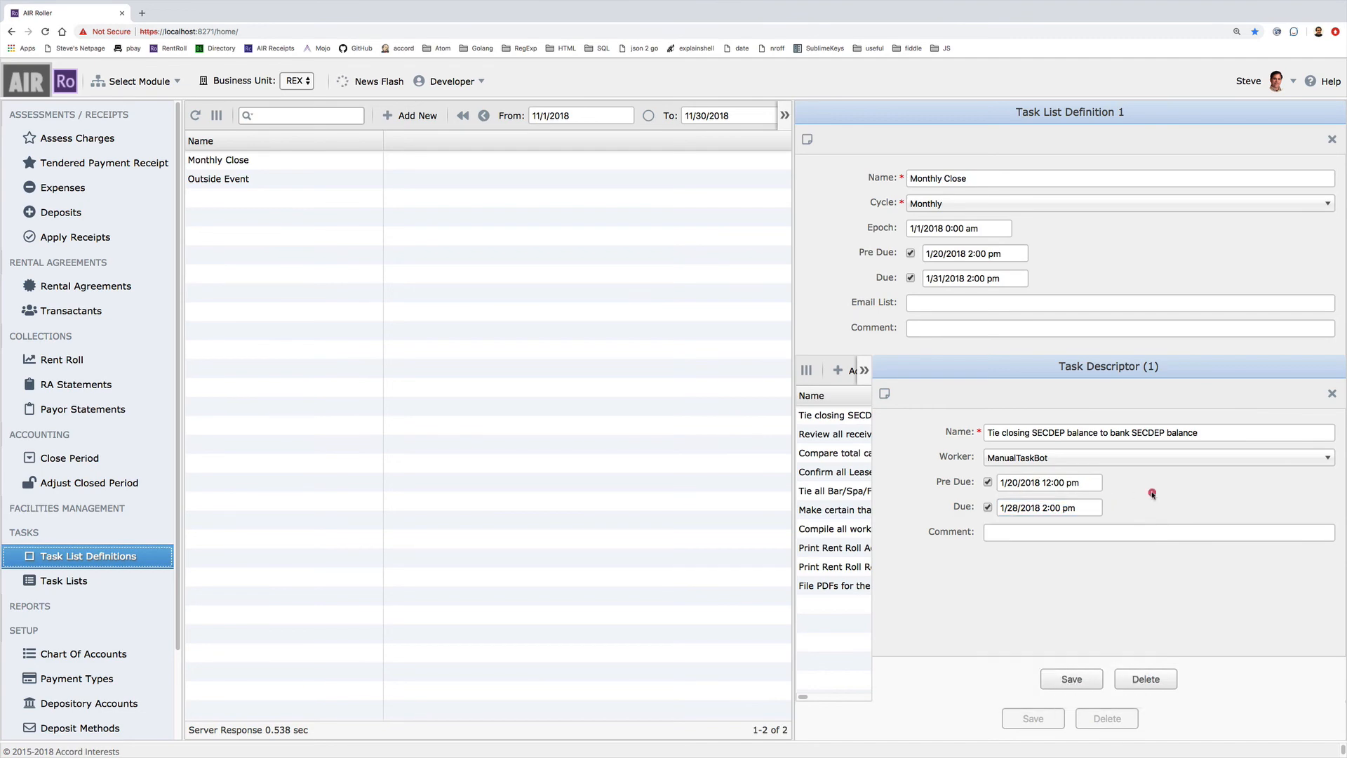
left_click(1061, 679)
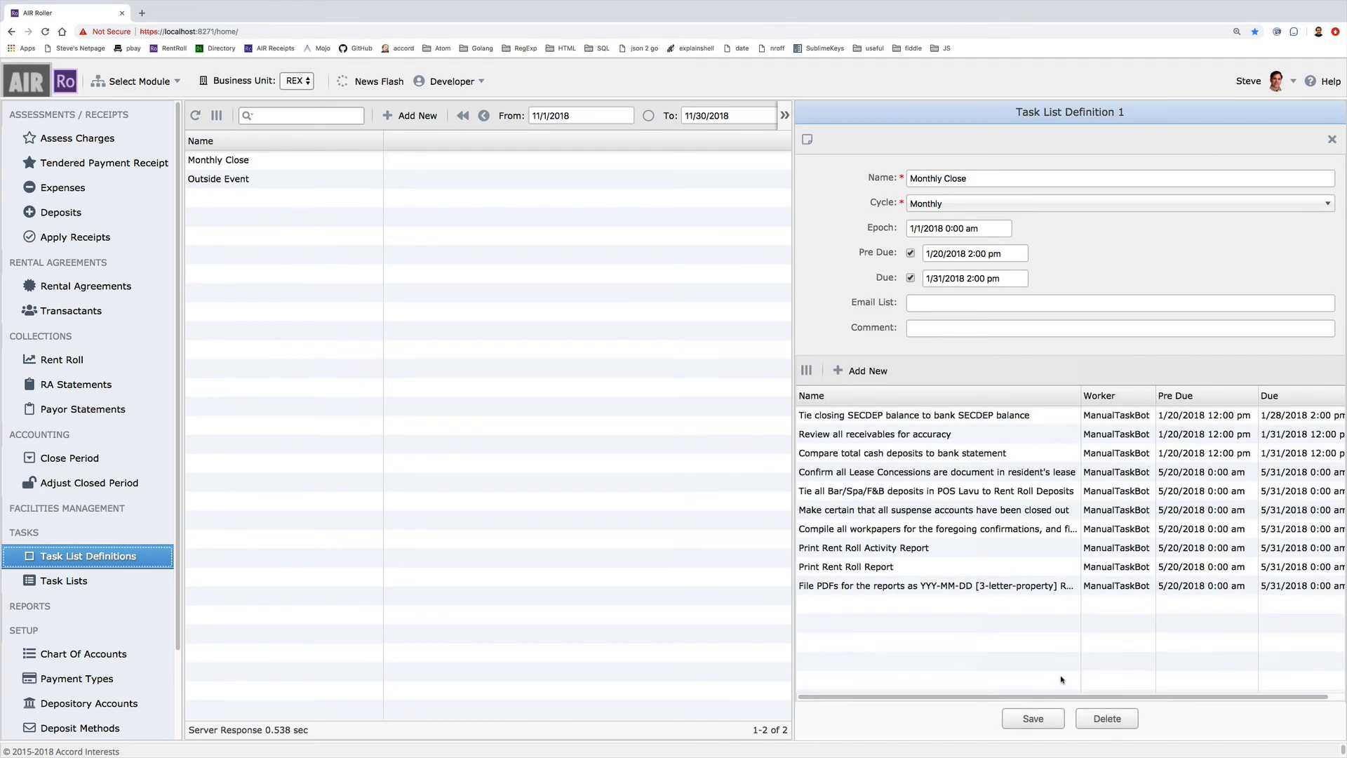
left_click(1030, 719)
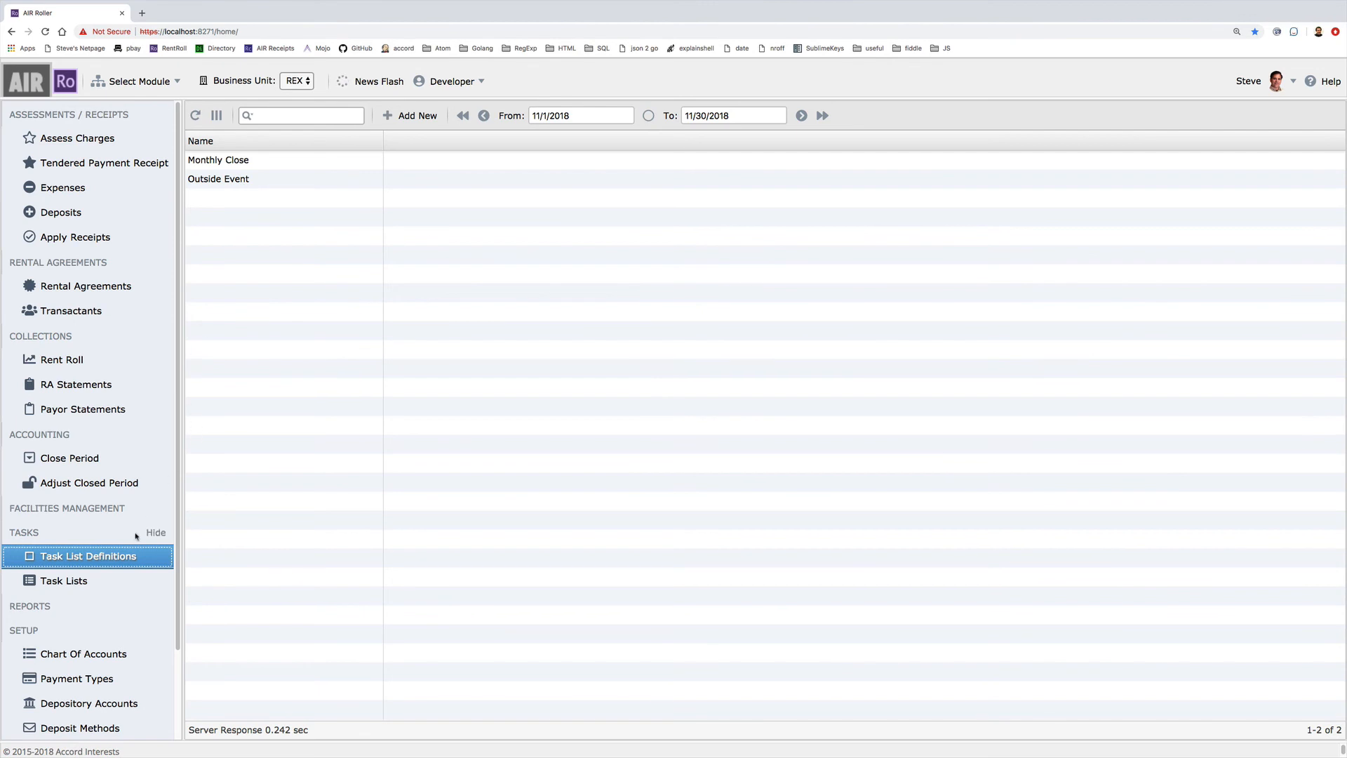
Create a Monthly Close task list with the default start date 11/12/2018, producing Task List 8
left_click(79, 586)
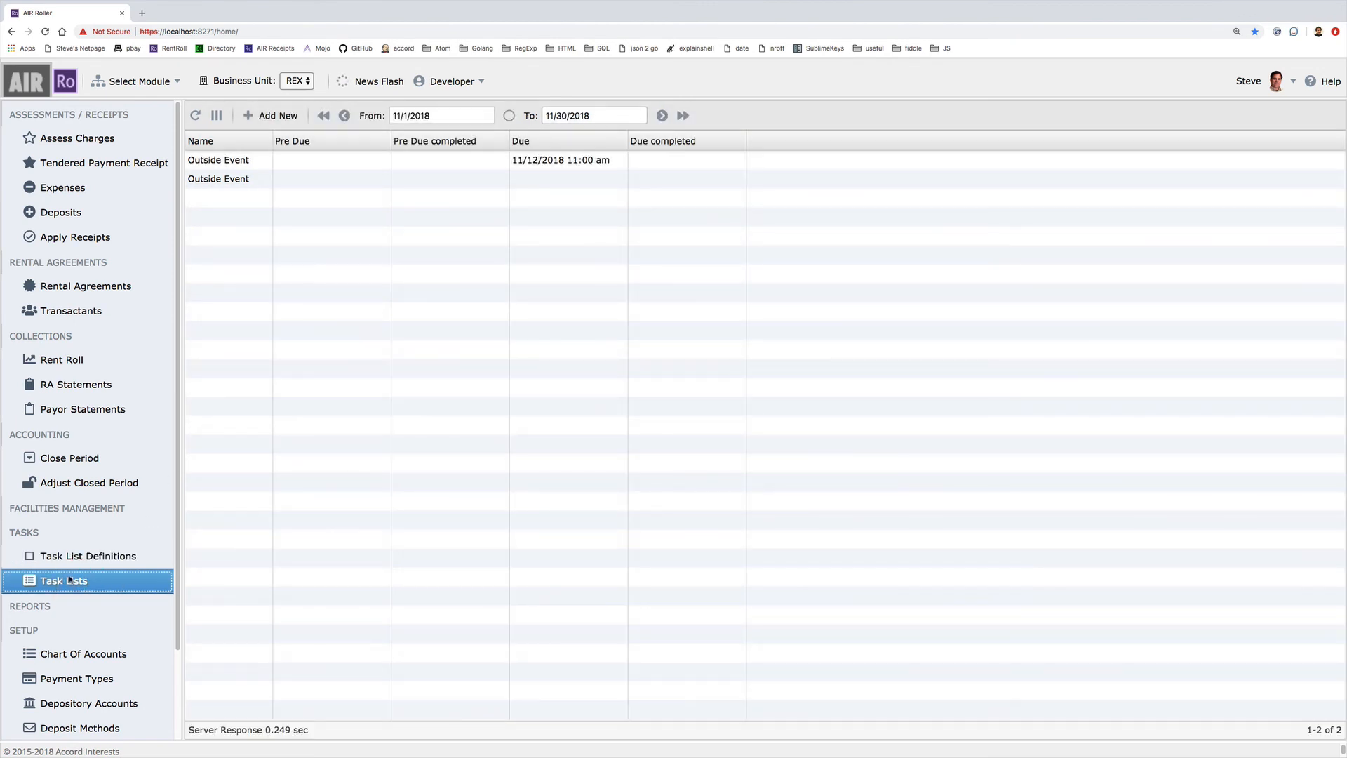
left_click(286, 115)
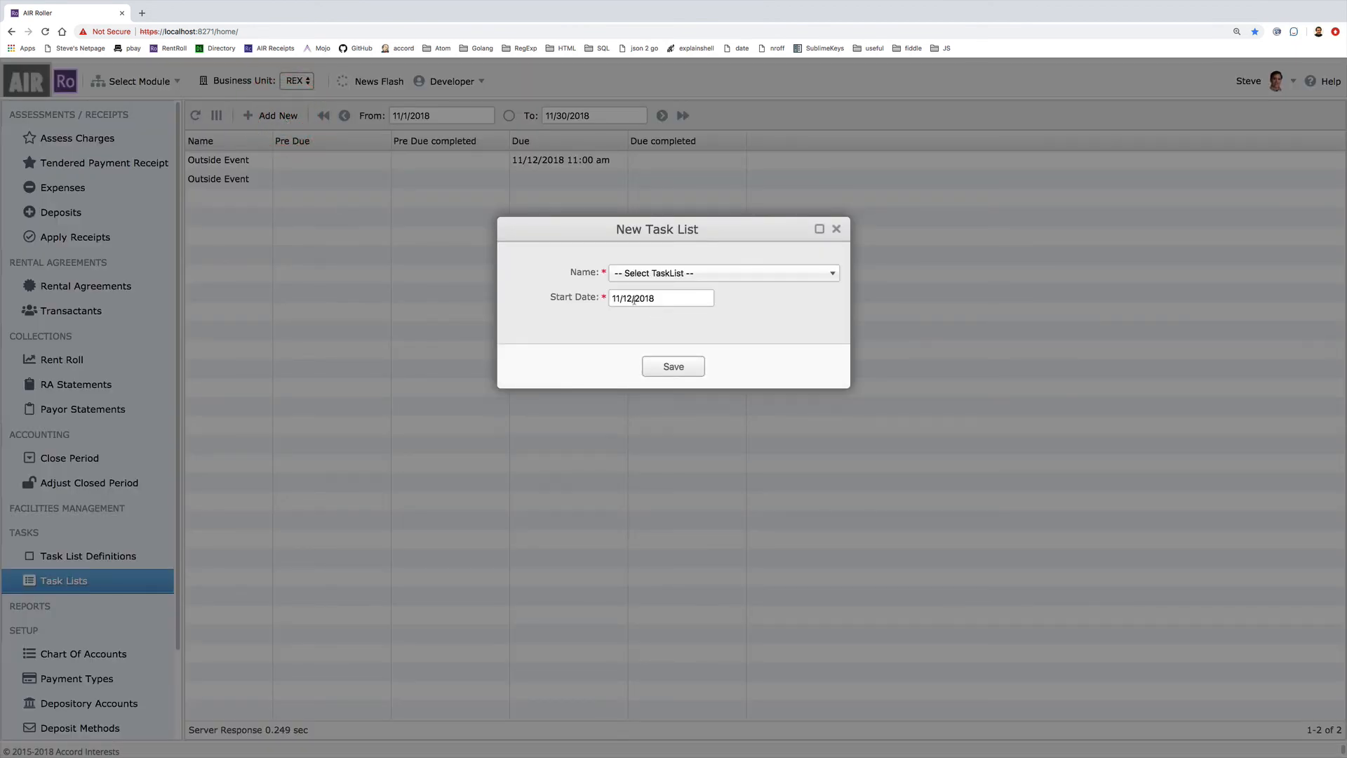
left_click(629, 273)
left_click(634, 328)
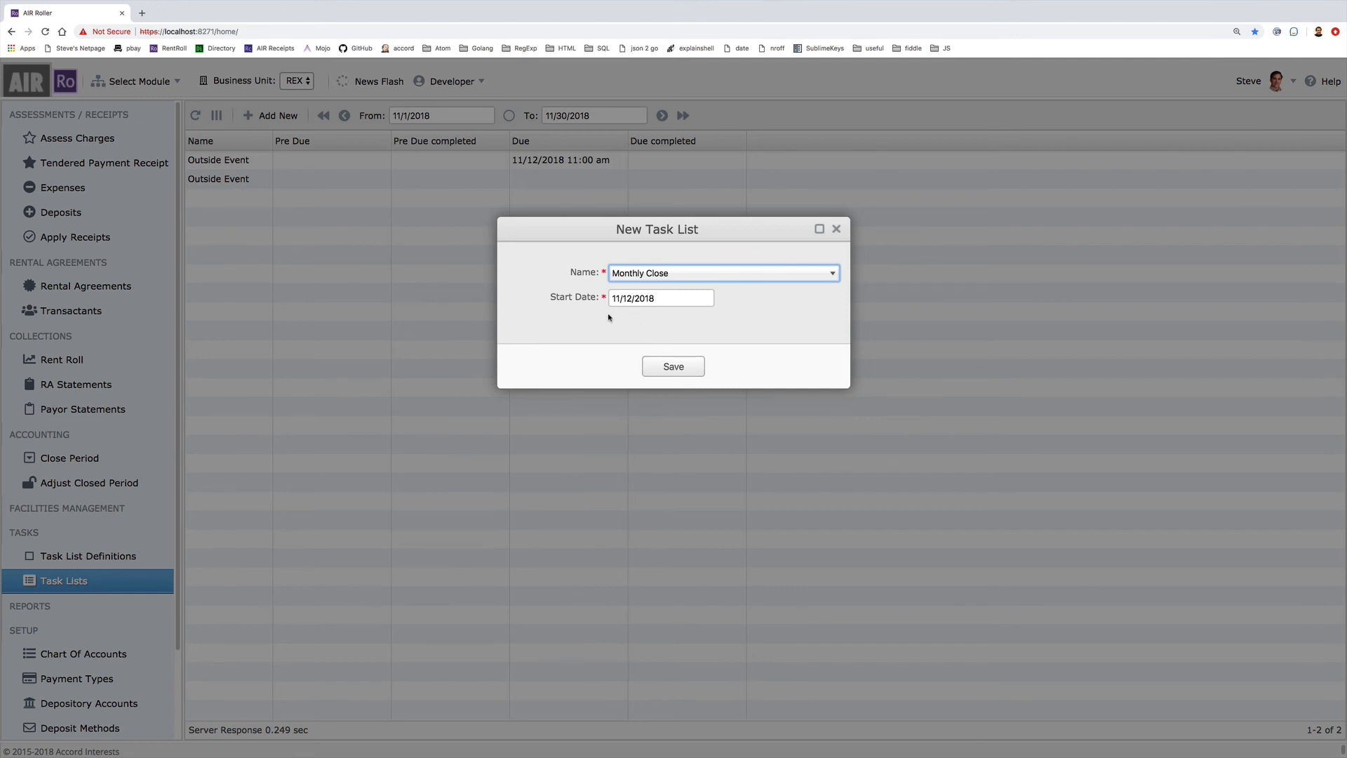
left_click(675, 367)
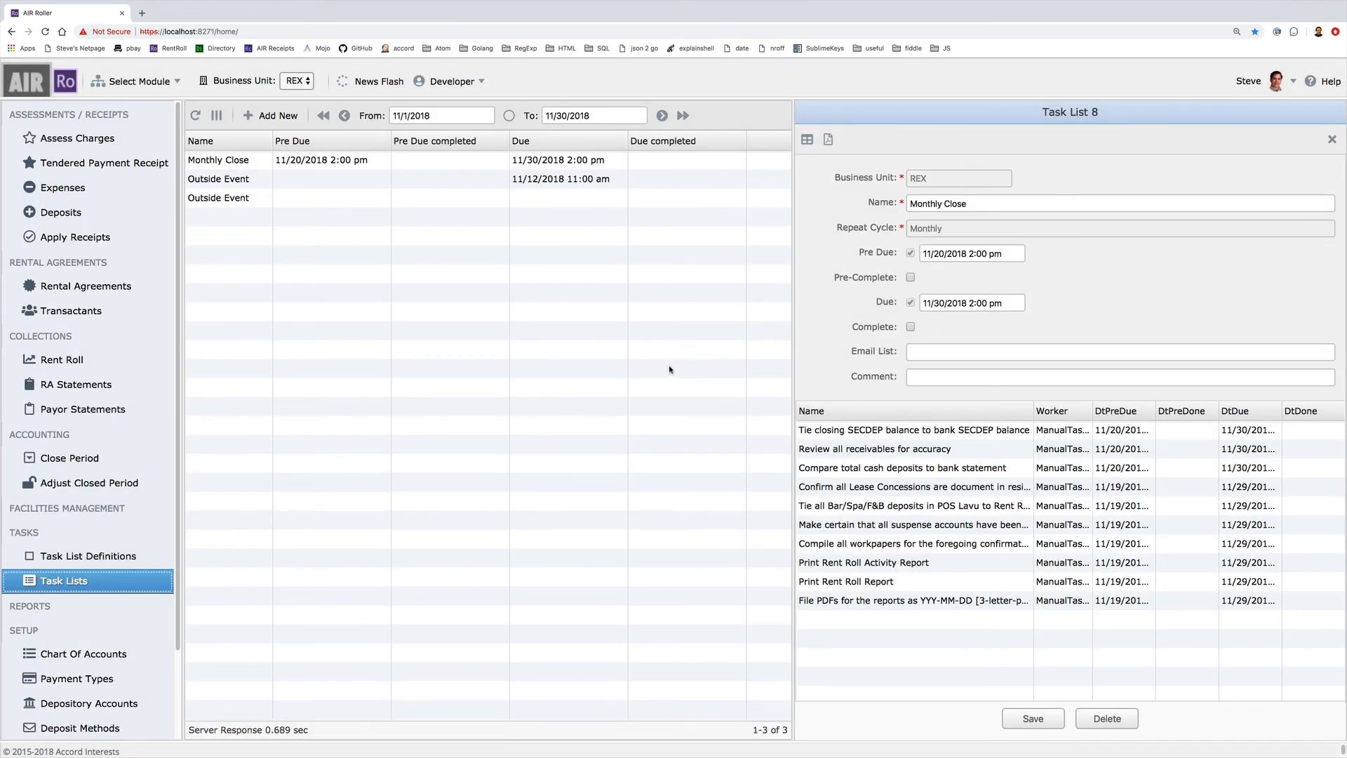
Mark the 'Tie closing SECDEP balance to bank SECDEP balance' task completed and save it
left_click(941, 304)
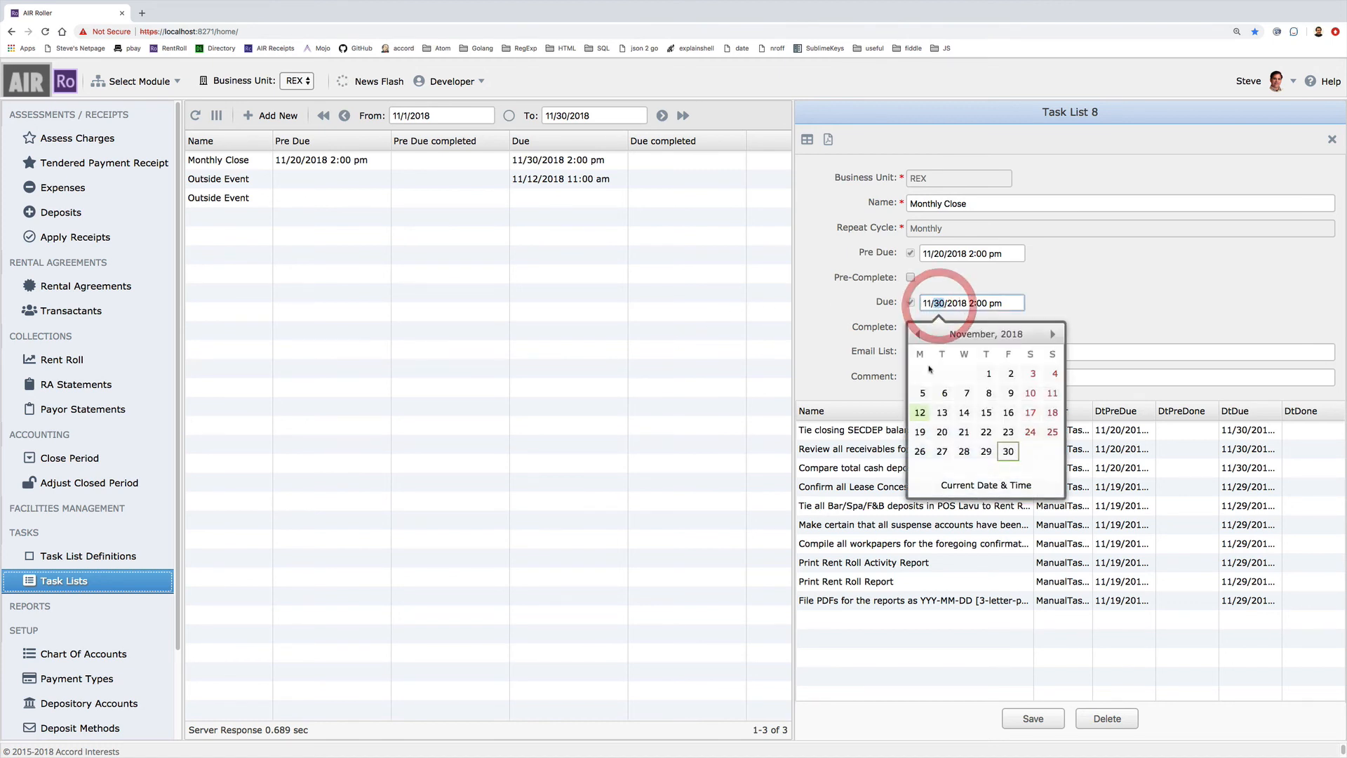
left_click(1119, 297)
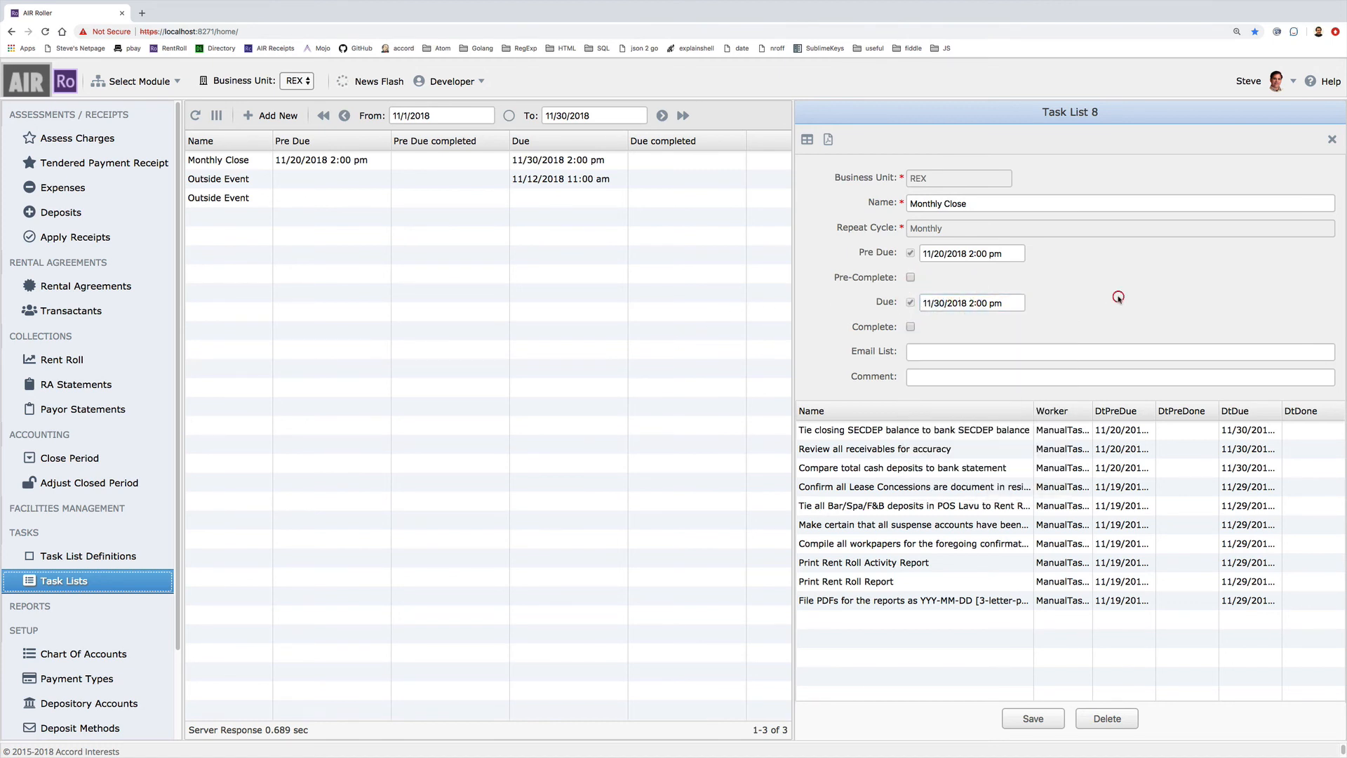
left_click(1245, 430)
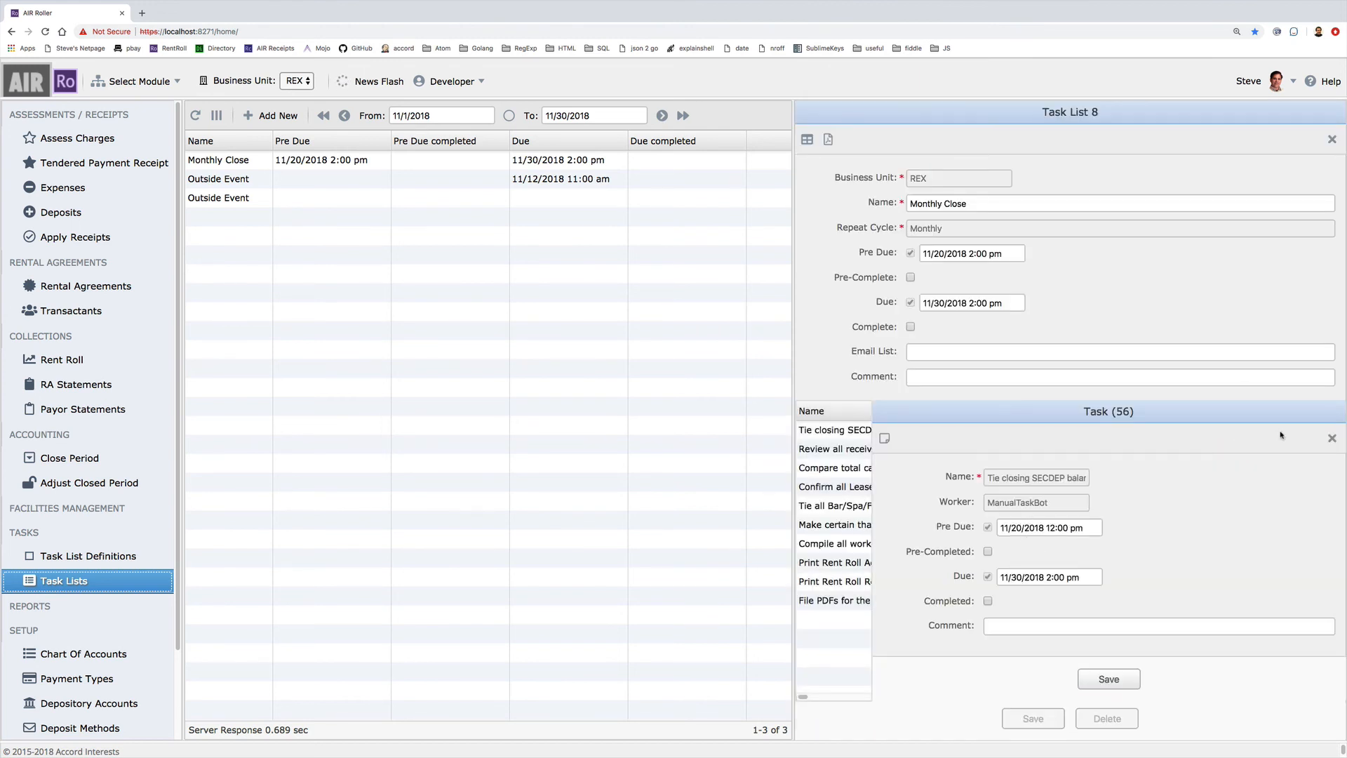
left_click(1332, 438)
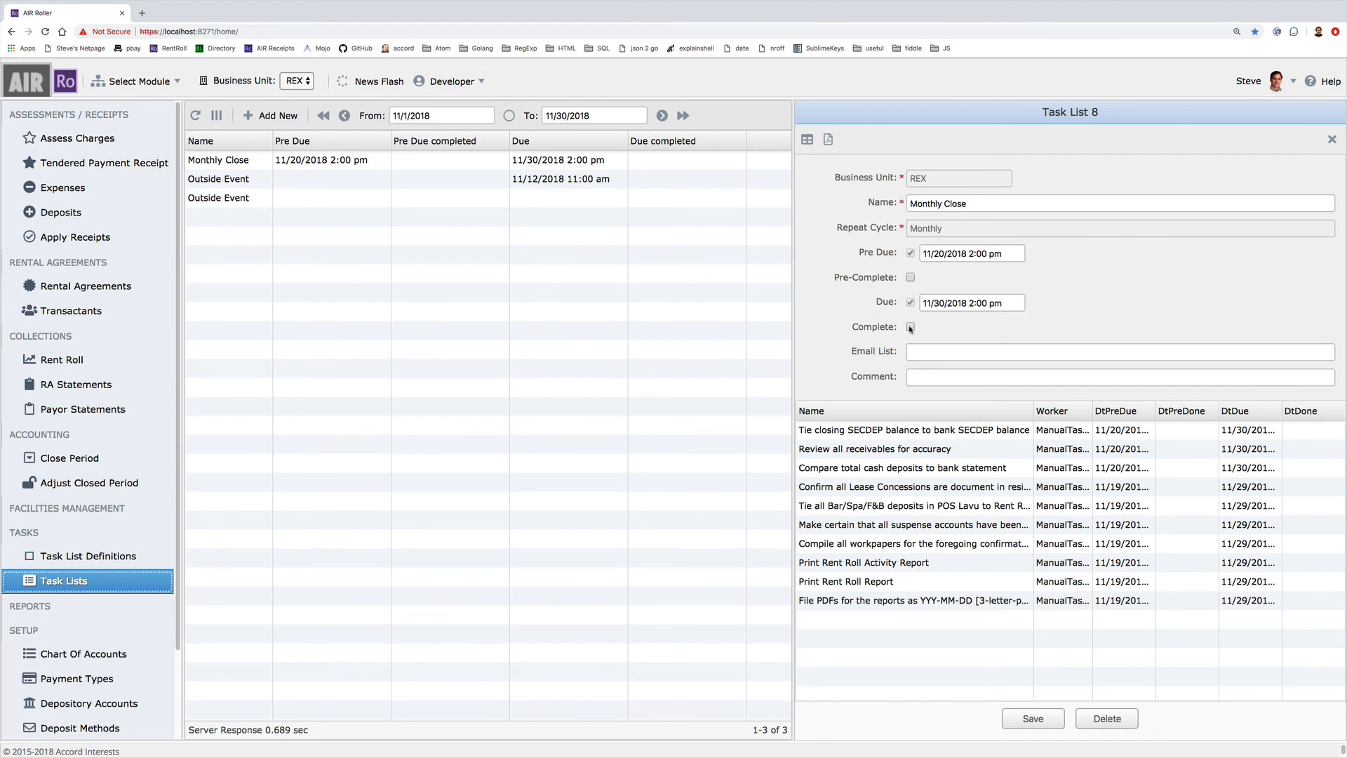
left_click(940, 428)
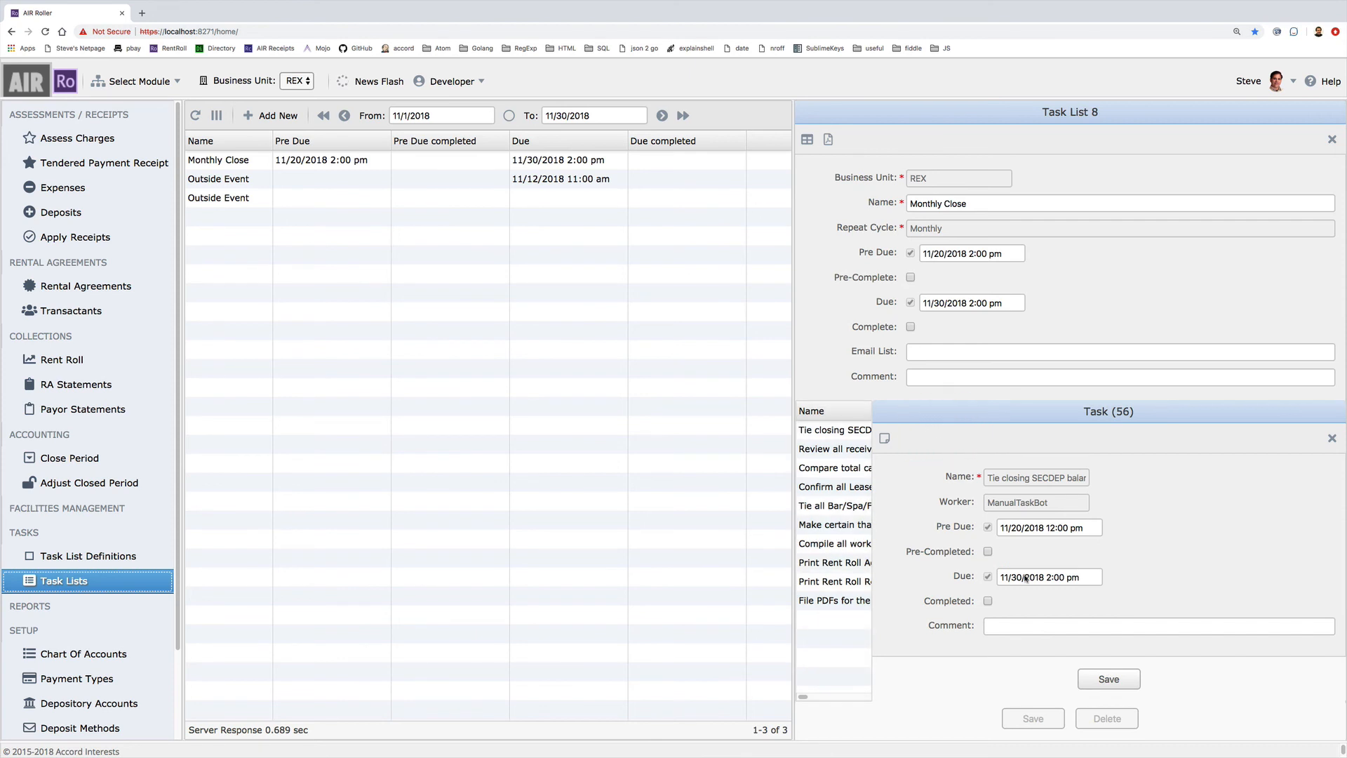
left_click(988, 601)
left_click(1111, 680)
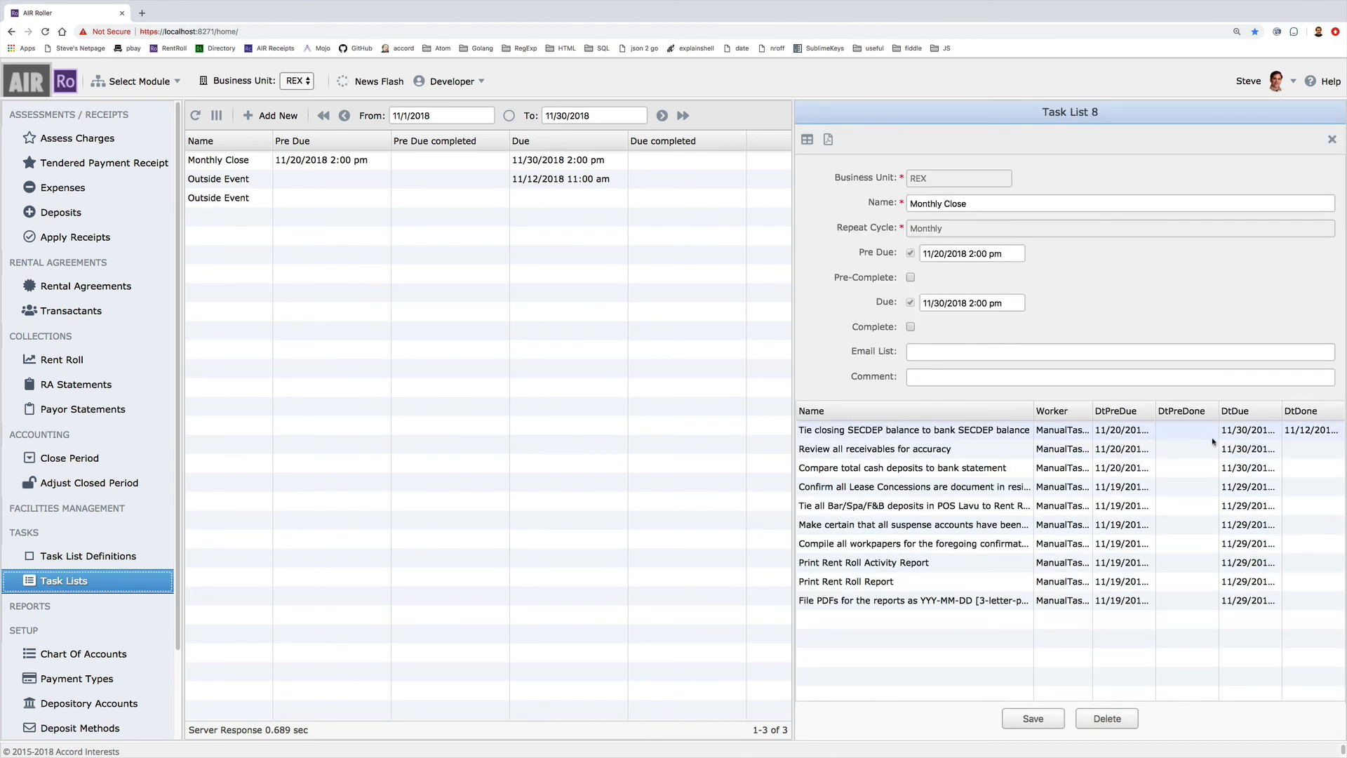
Mark the Monthly Close task list complete and save it, then reopen and delete it
left_click(911, 328)
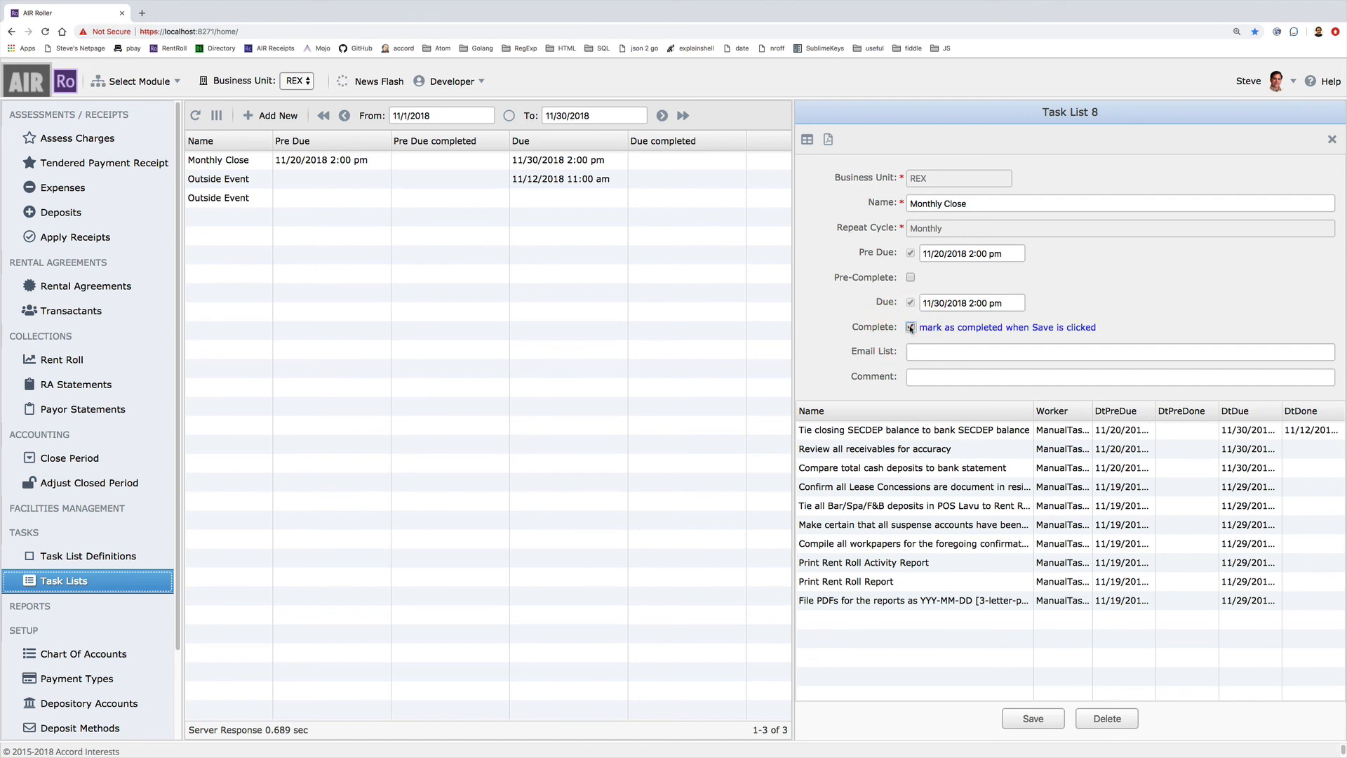
left_click(1033, 719)
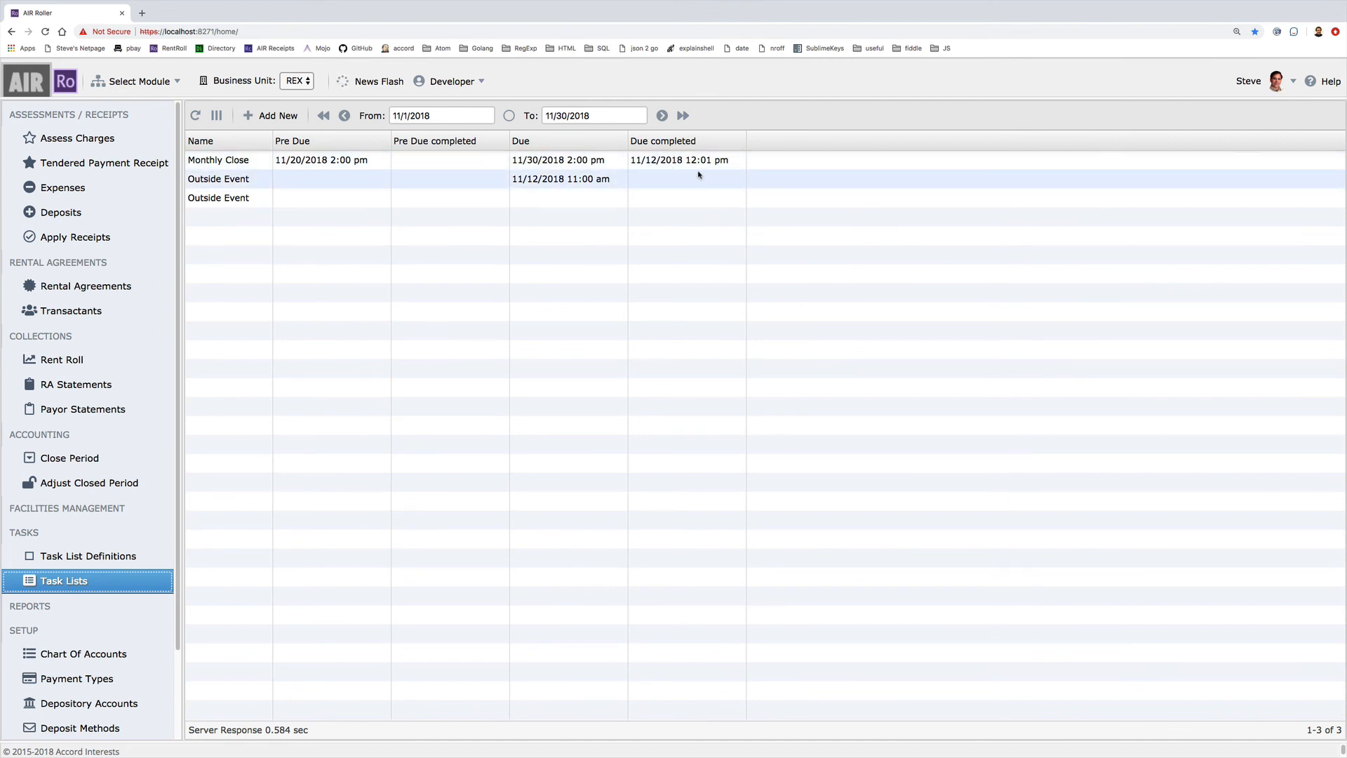
left_click(211, 165)
left_click(1107, 719)
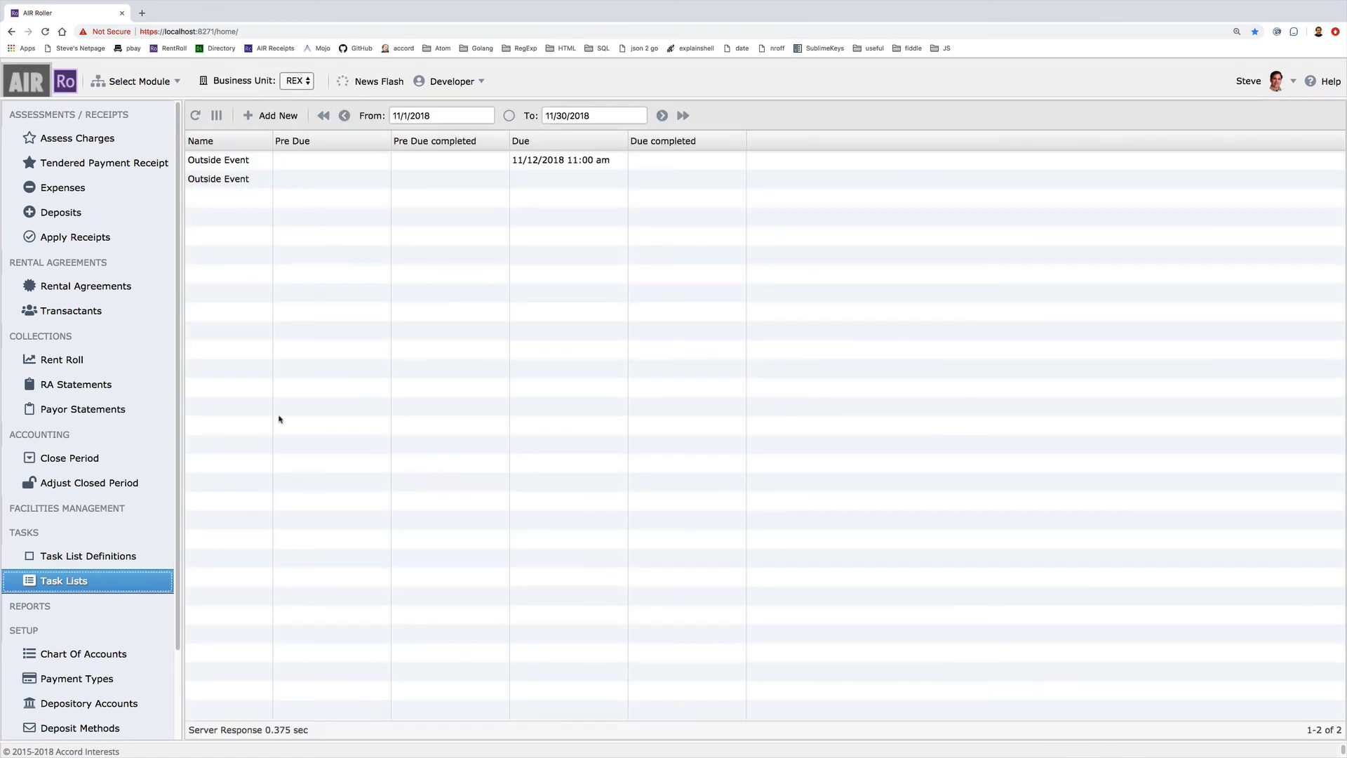
Create a Monthly Close task list with start date 1/12/2018, producing Task List 9
left_click(284, 117)
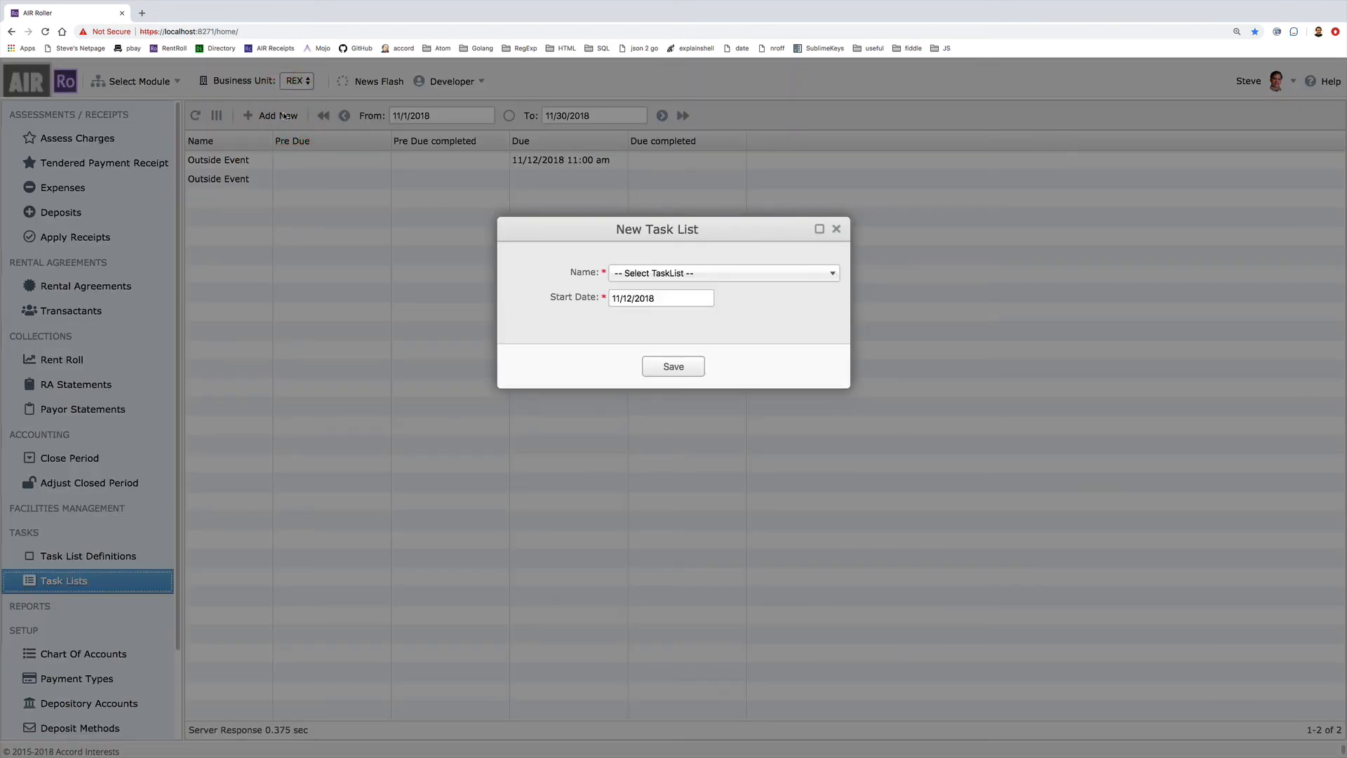
left_click(650, 277)
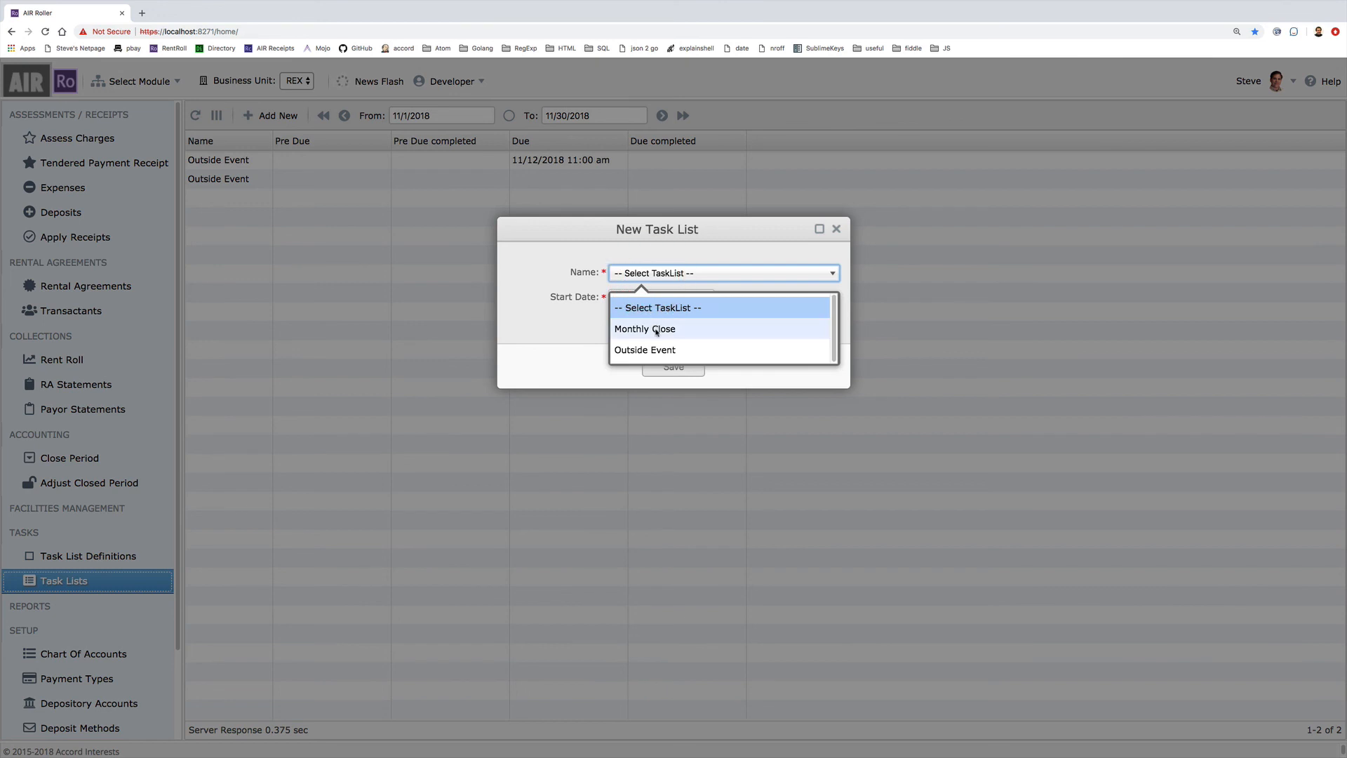
left_click(652, 327)
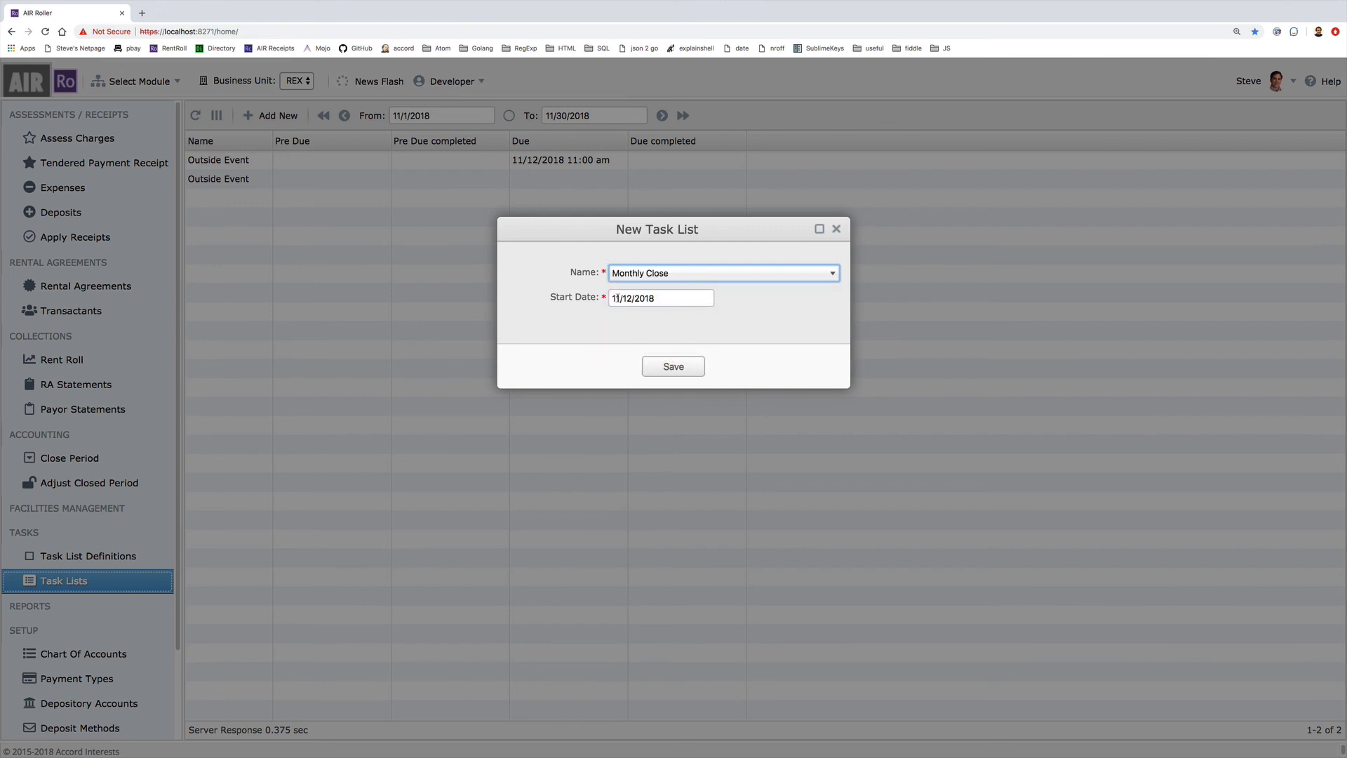
left_click(615, 299)
key("BackSpace")
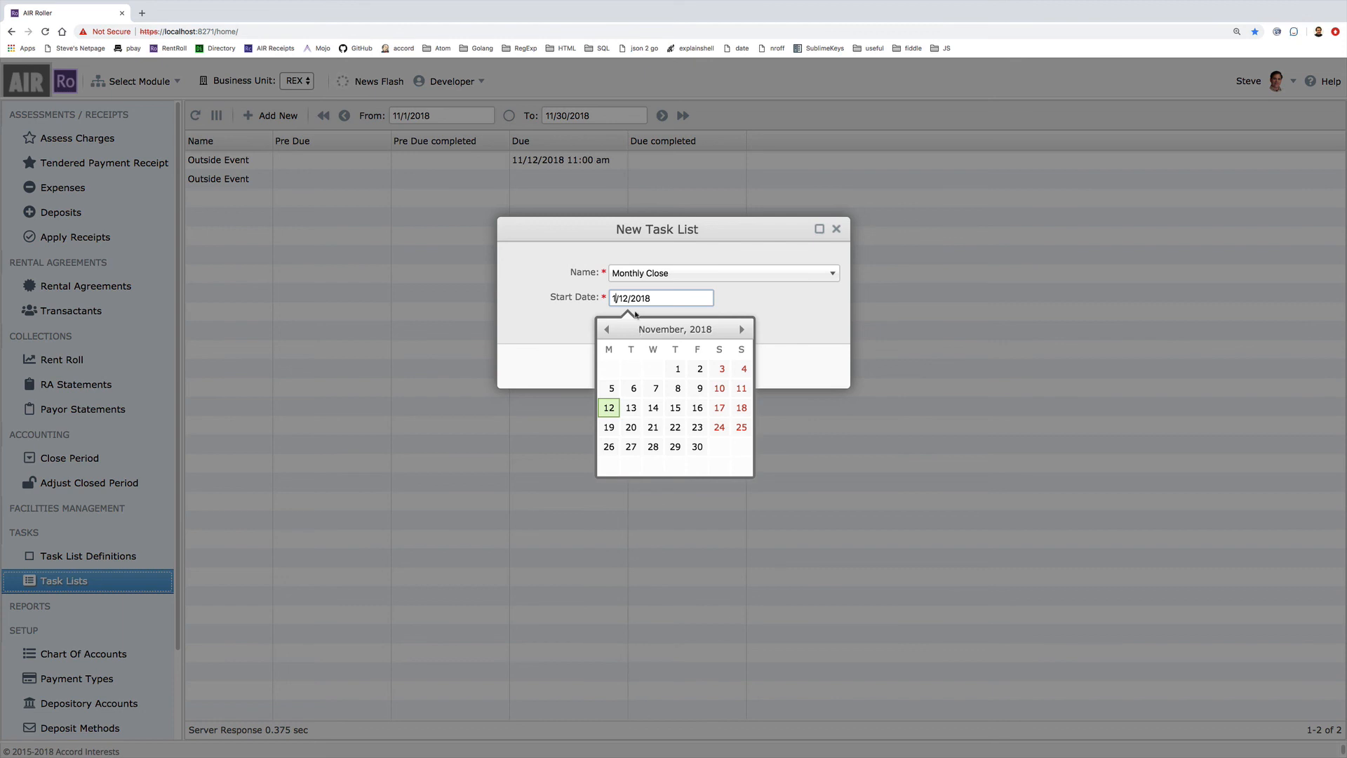
left_click(656, 298)
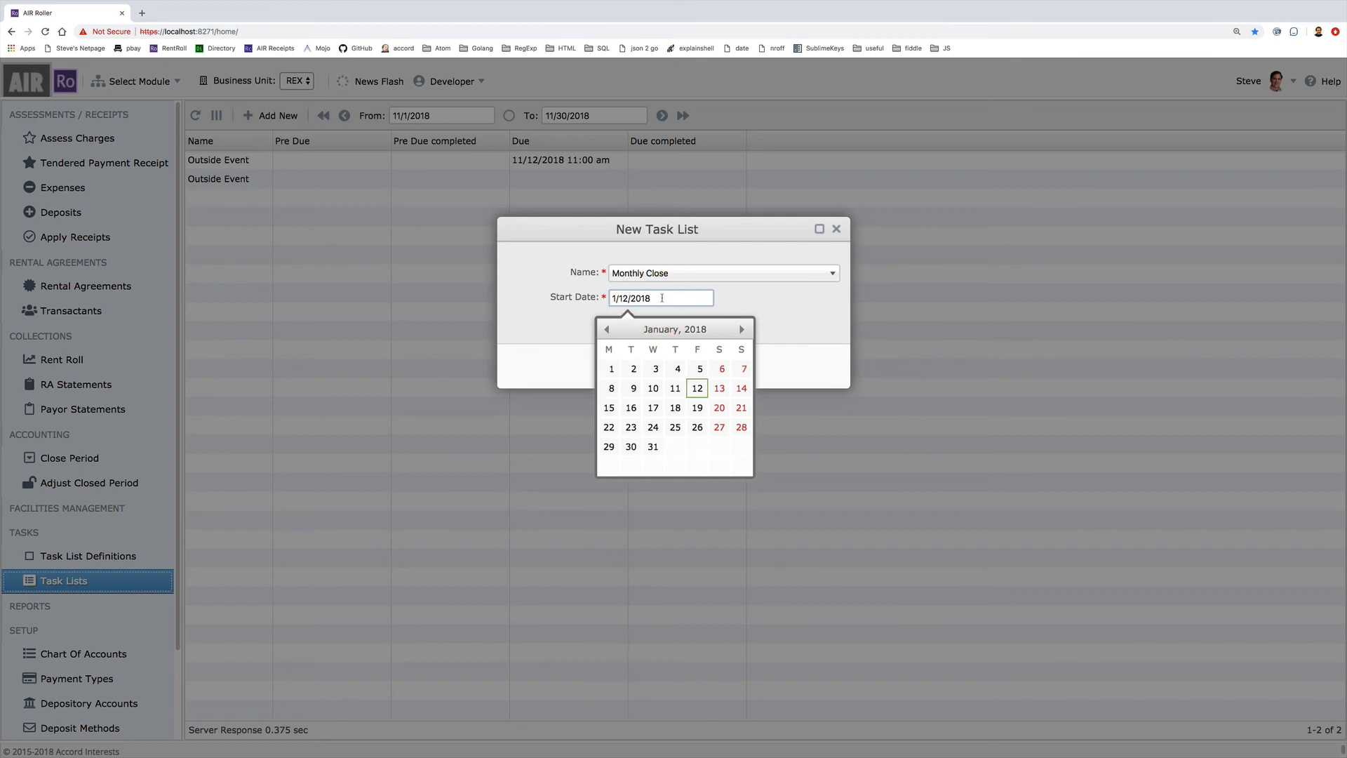
left_click(782, 312)
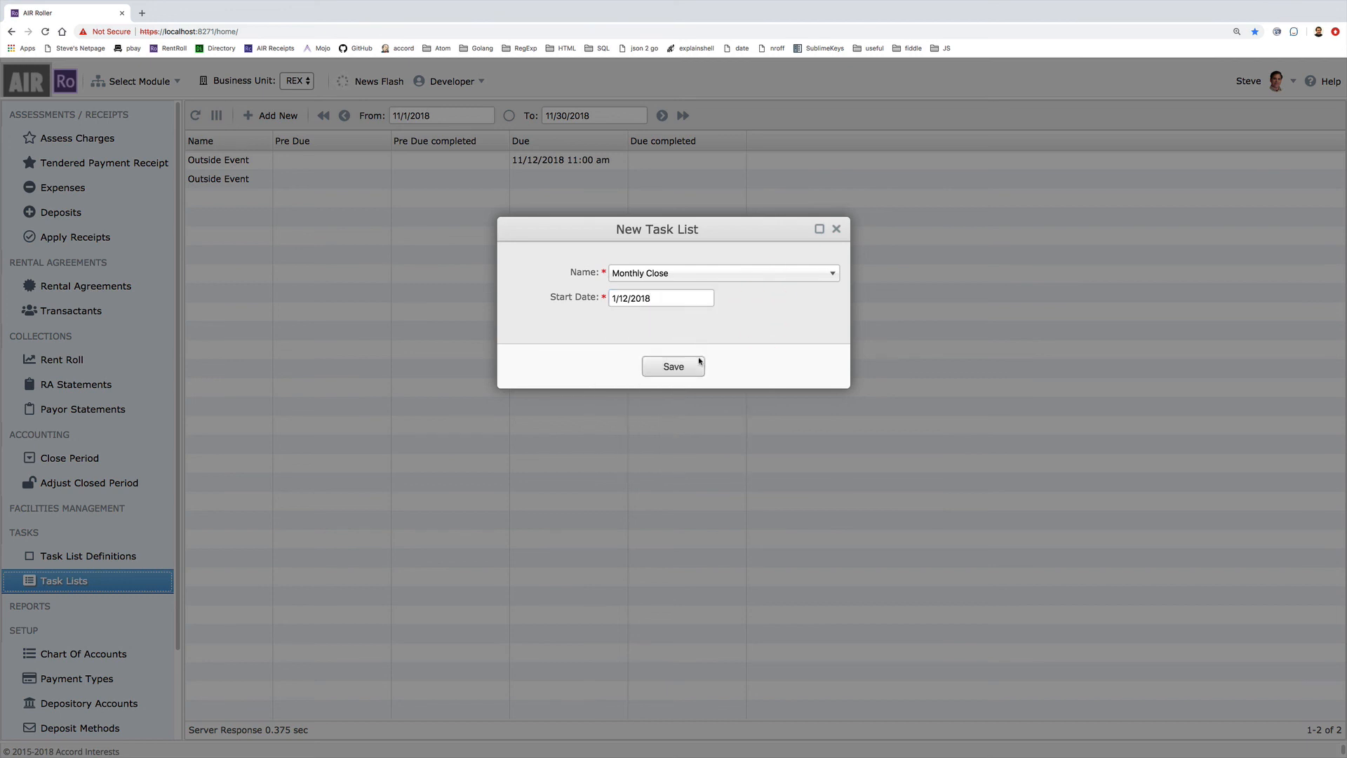
left_click(673, 366)
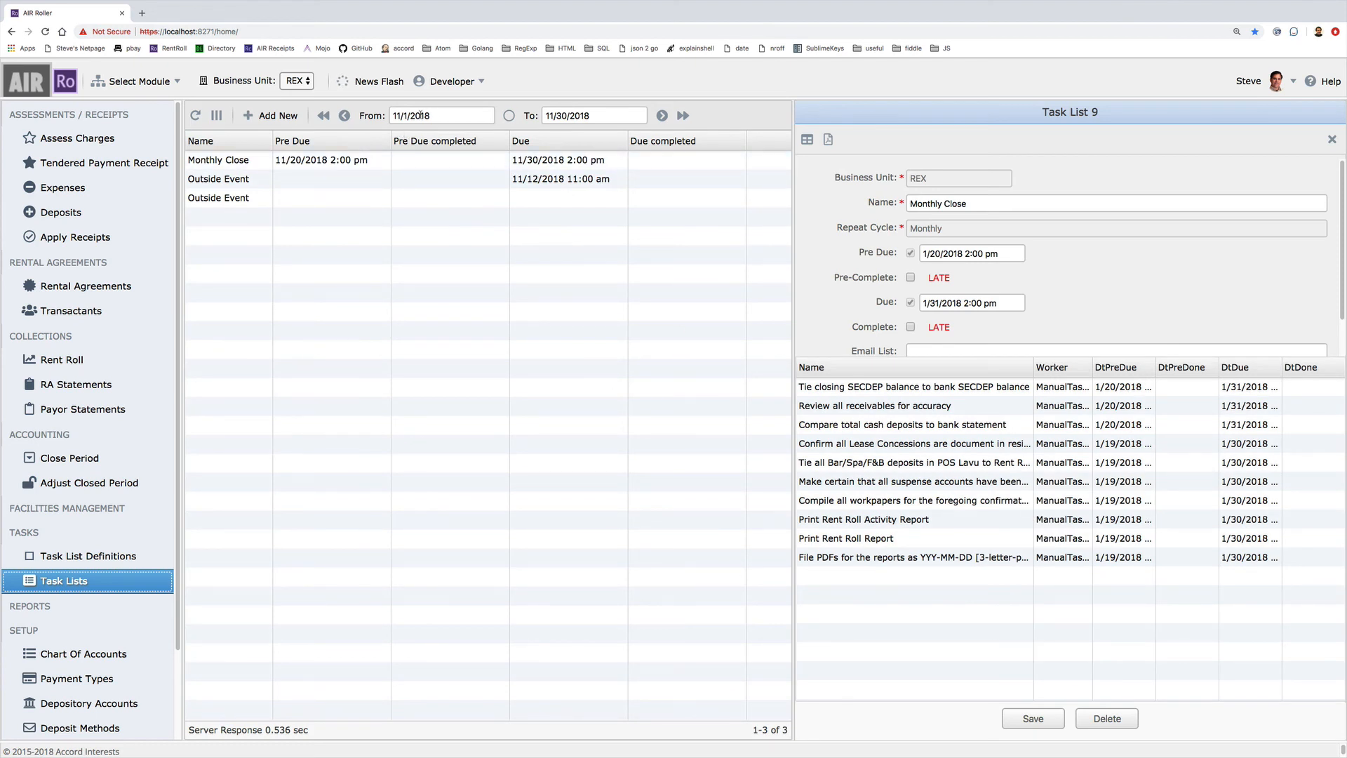
Change the task-list range's From date from 11/1/2018 to 1/1/2018 and reload the grid
left_click(395, 115)
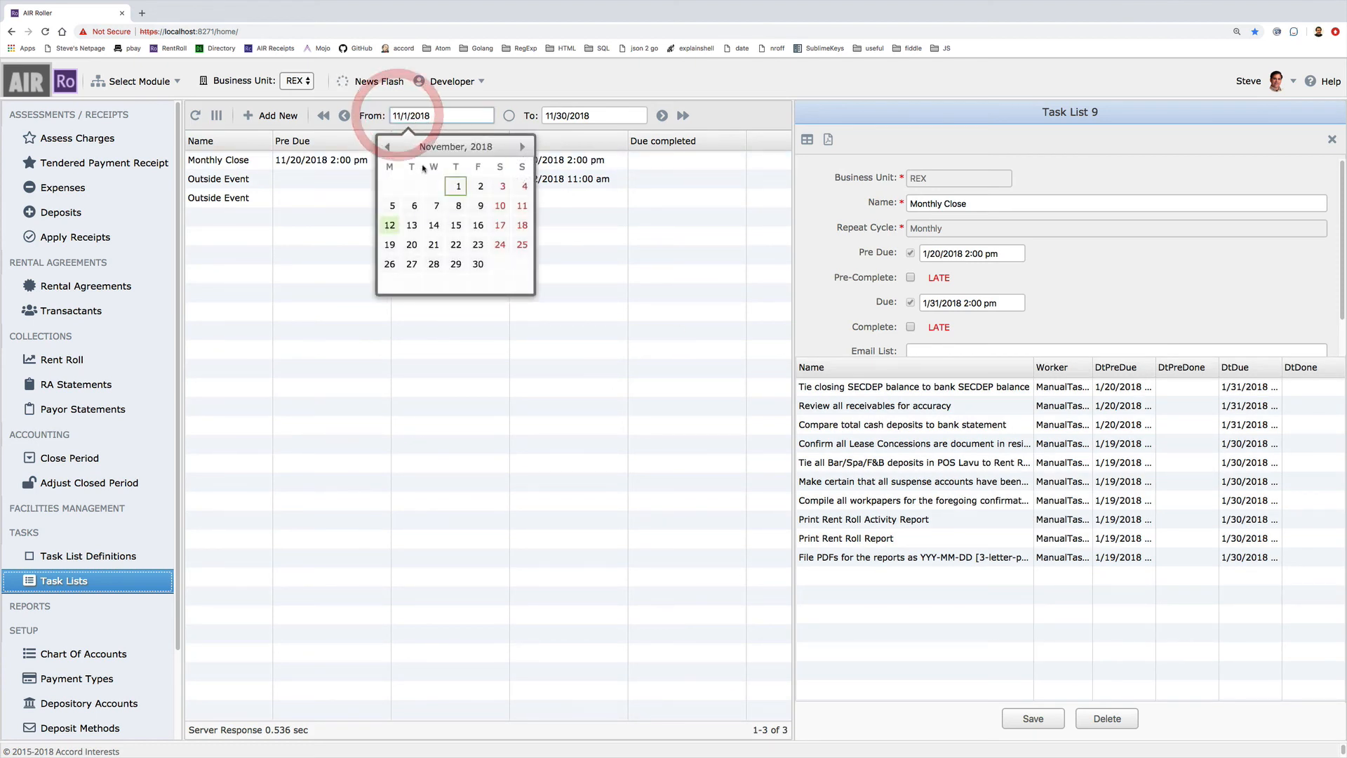
key("shift")
key("shift+Right")
key("shift+BackSpace")
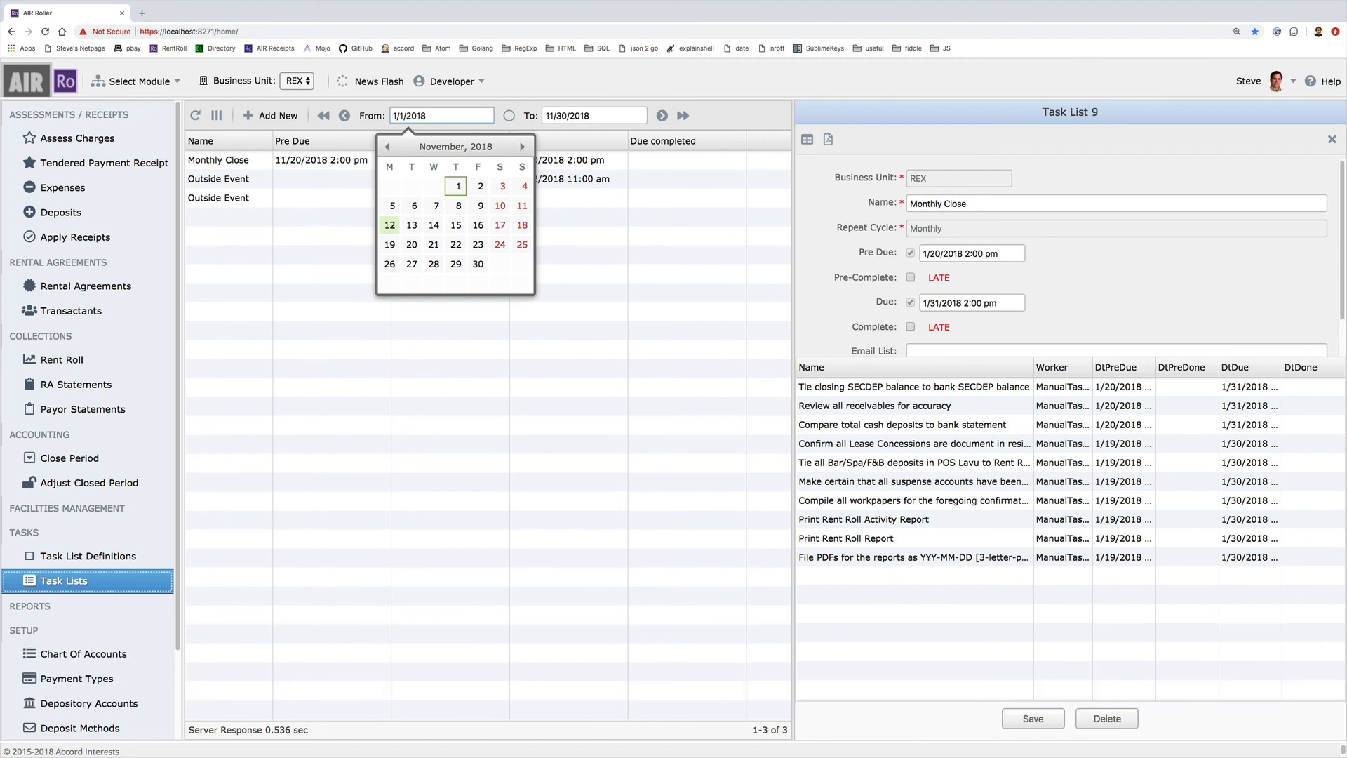
key("Return")
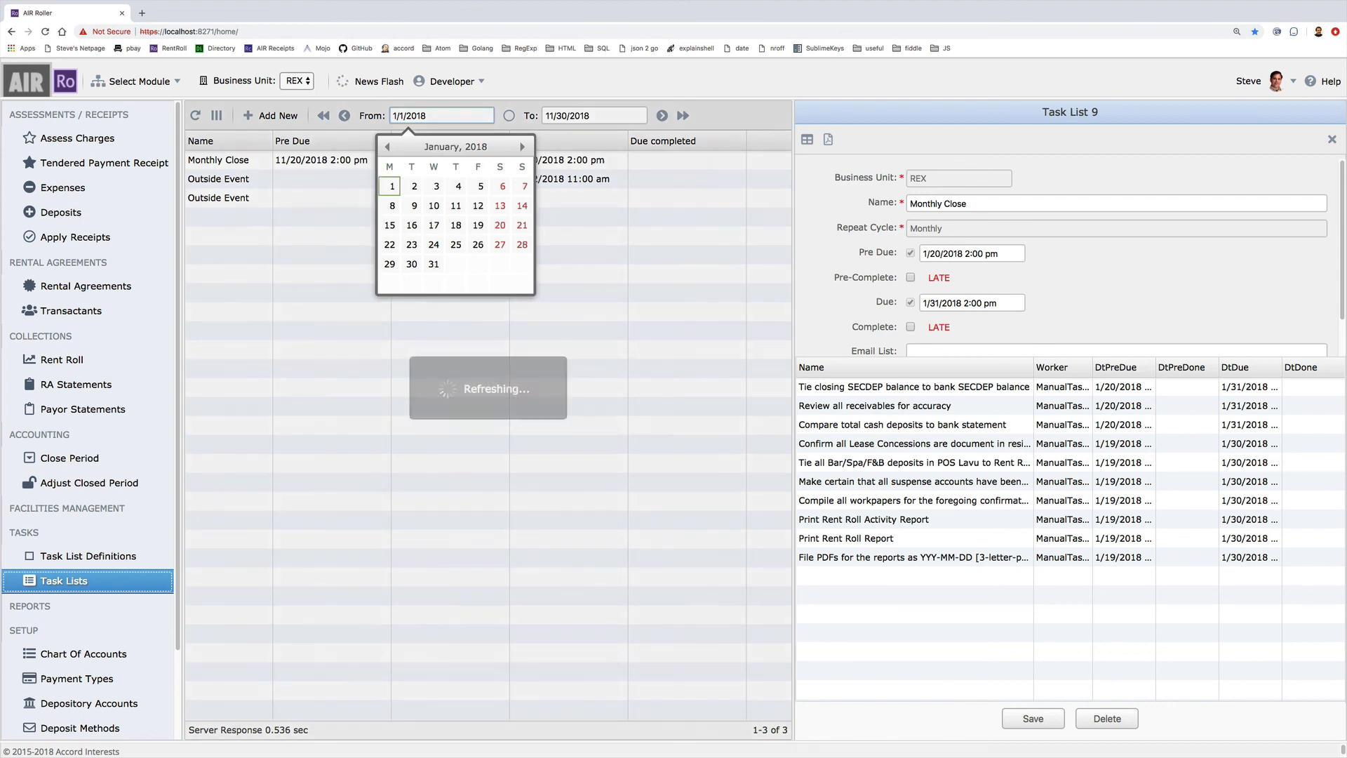